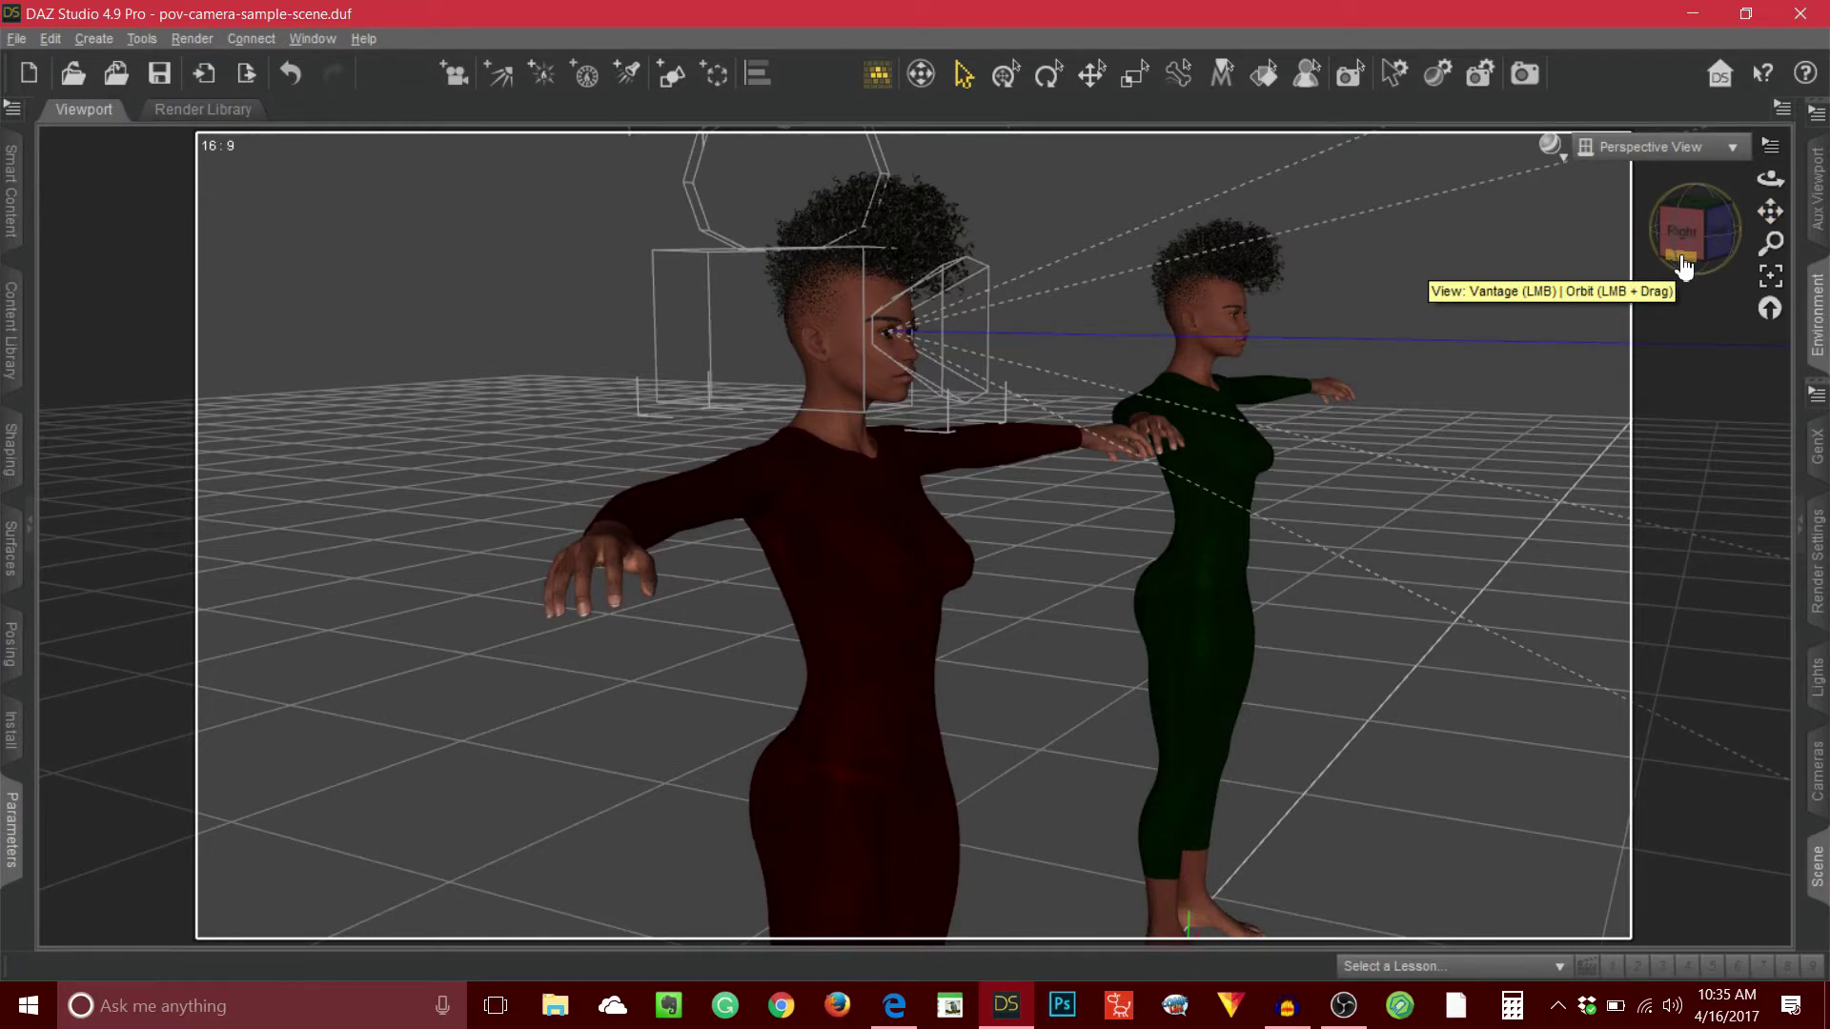
- Orbit the Perspective View so both posed figures face the camera from the front
mouse_move(1689, 227)
mouse_down()
mouse_move(1648, 231)
mouse_move(1696, 246)
mouse_up()
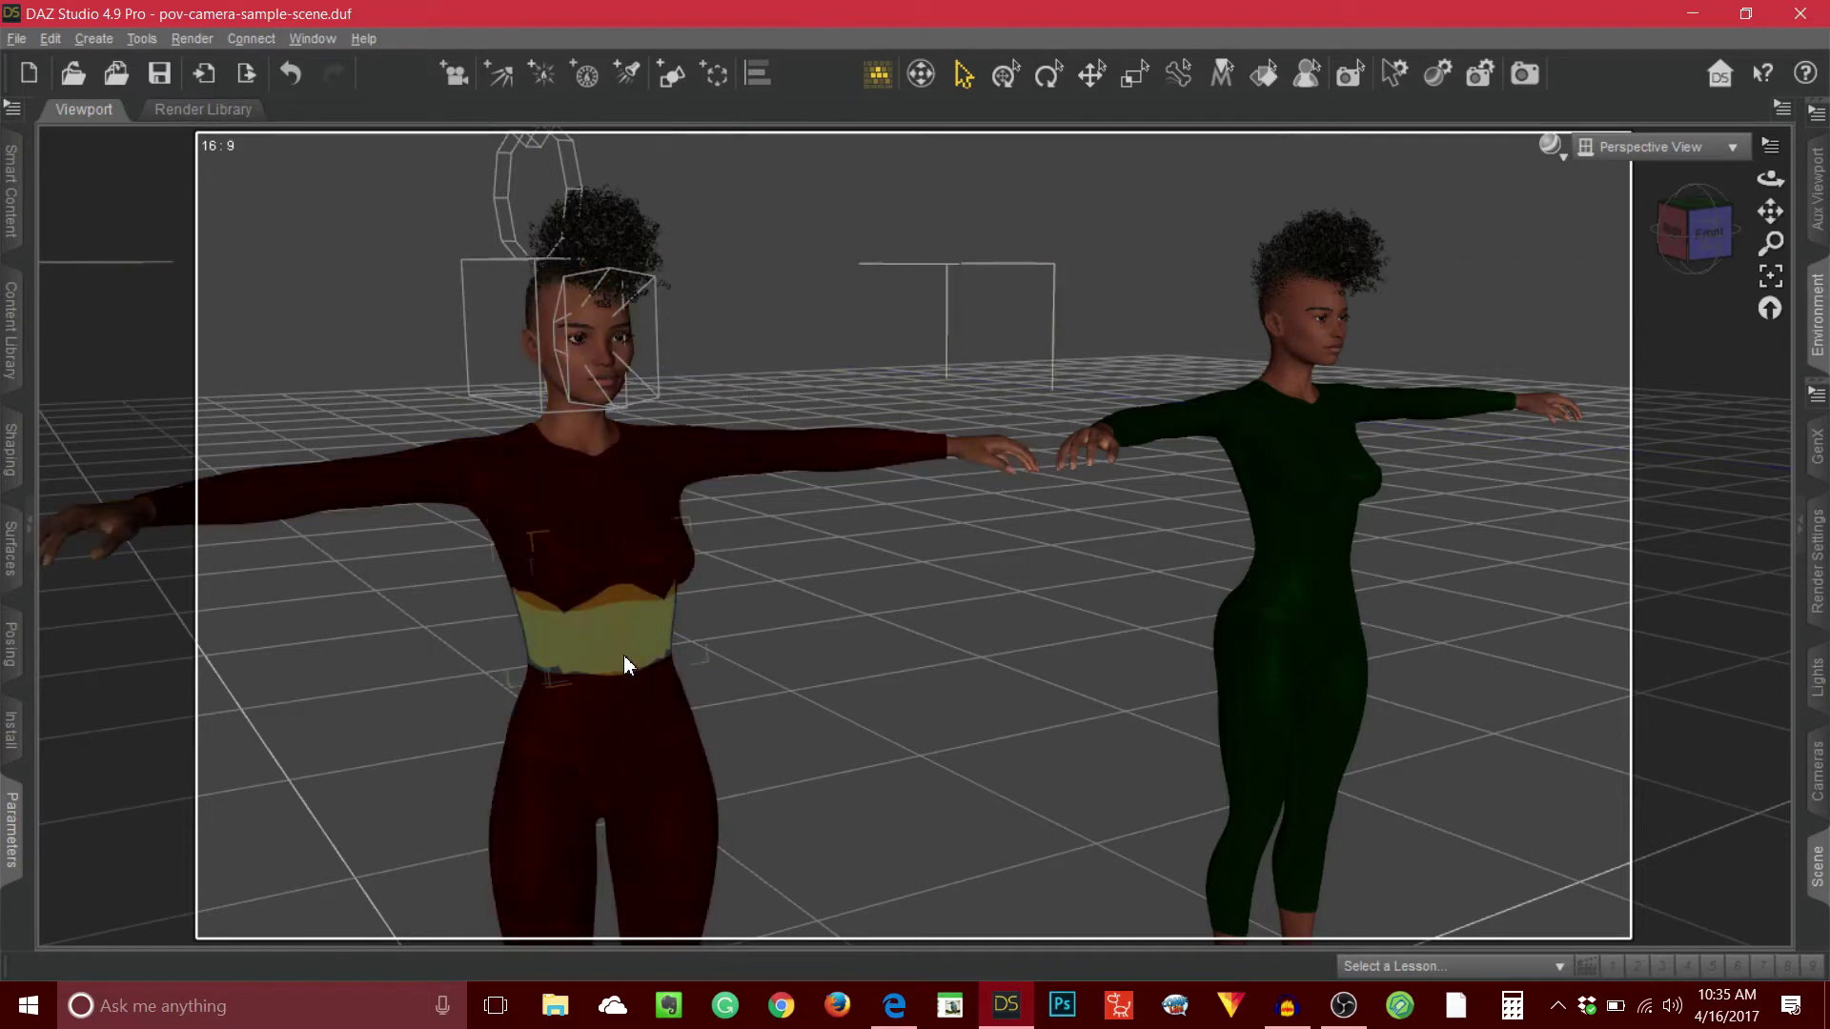
- Turn and lower the red figure while checking her view through camera-red, then return to Perspective View
click(11, 837)
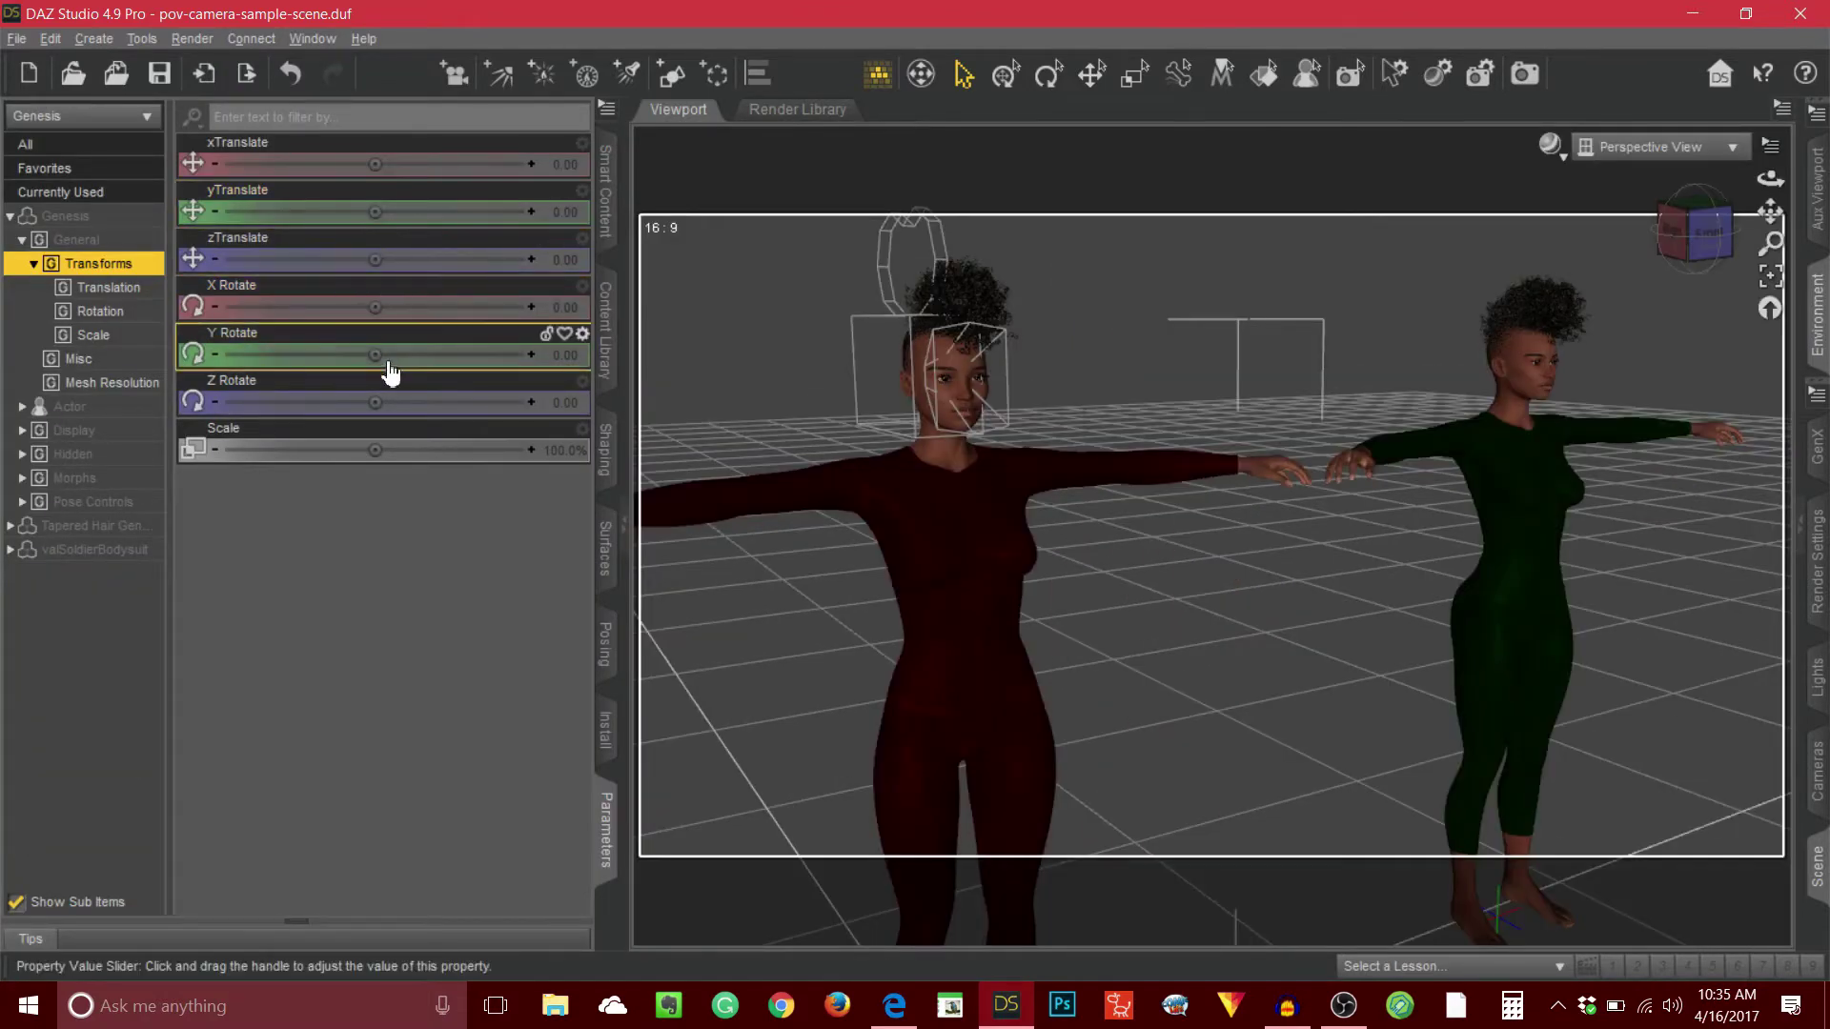
drag(374, 355, 457, 354)
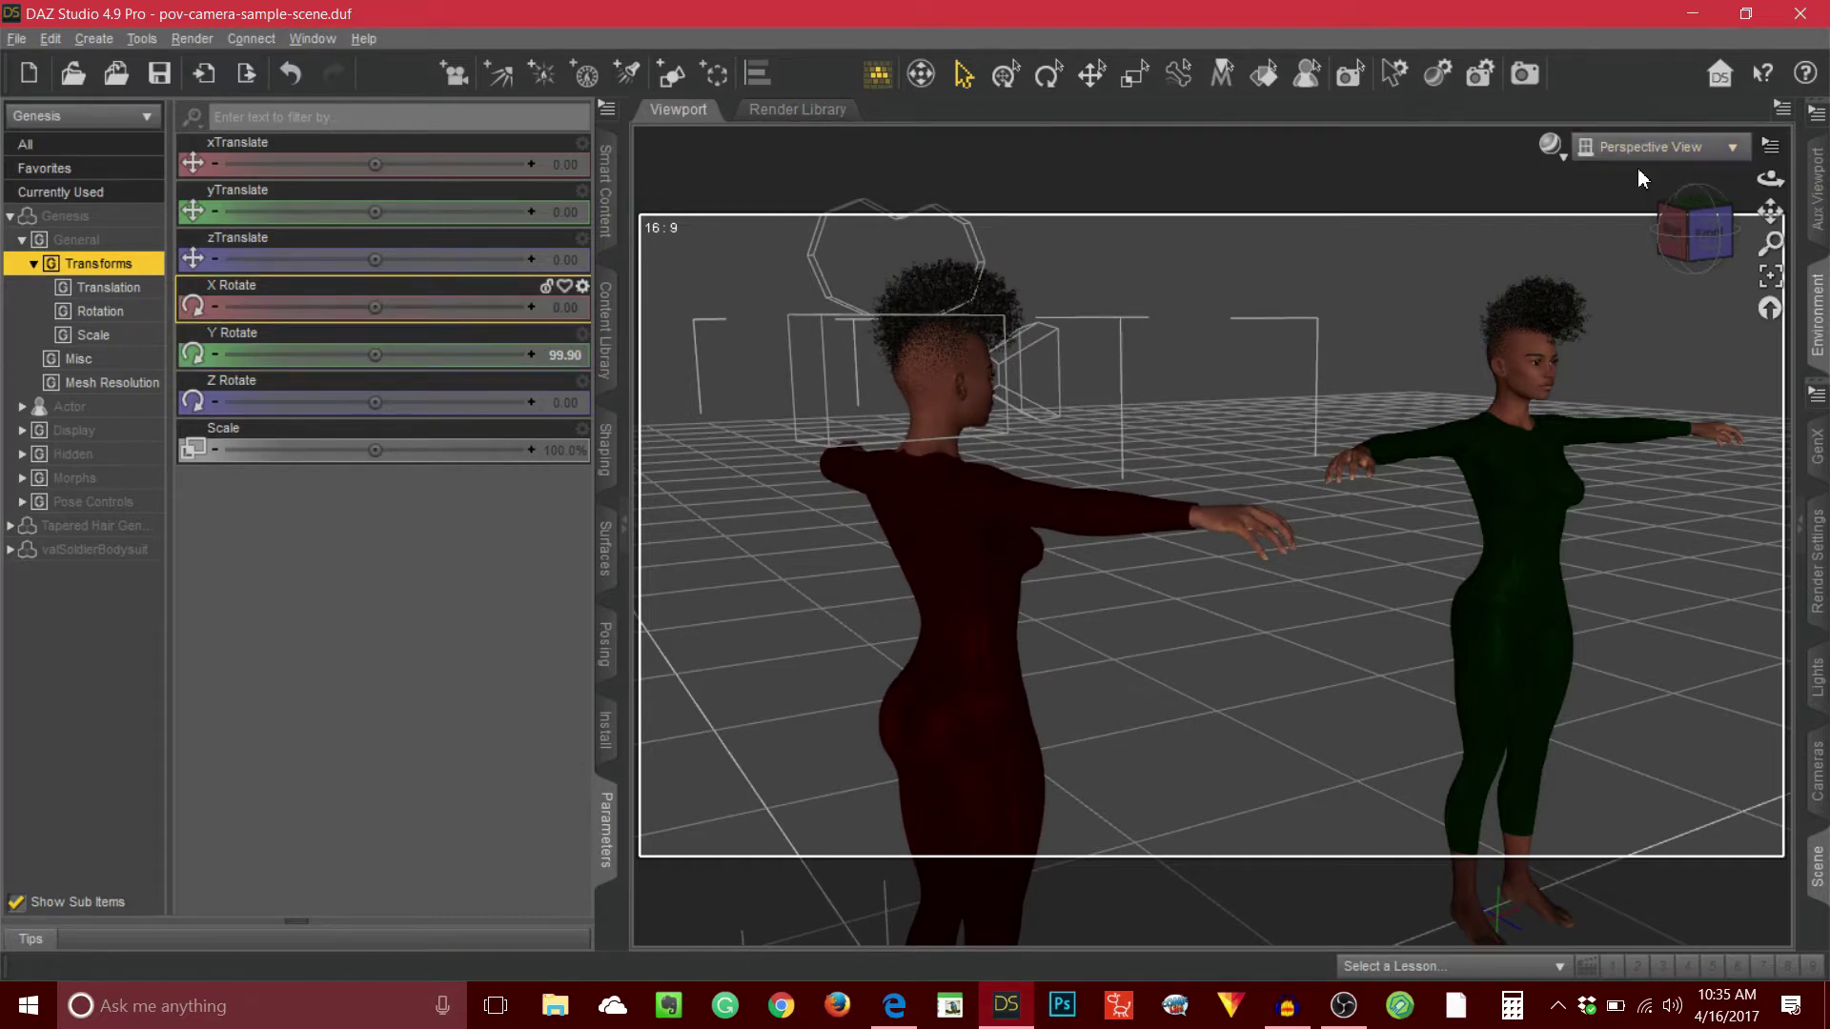
click(1730, 150)
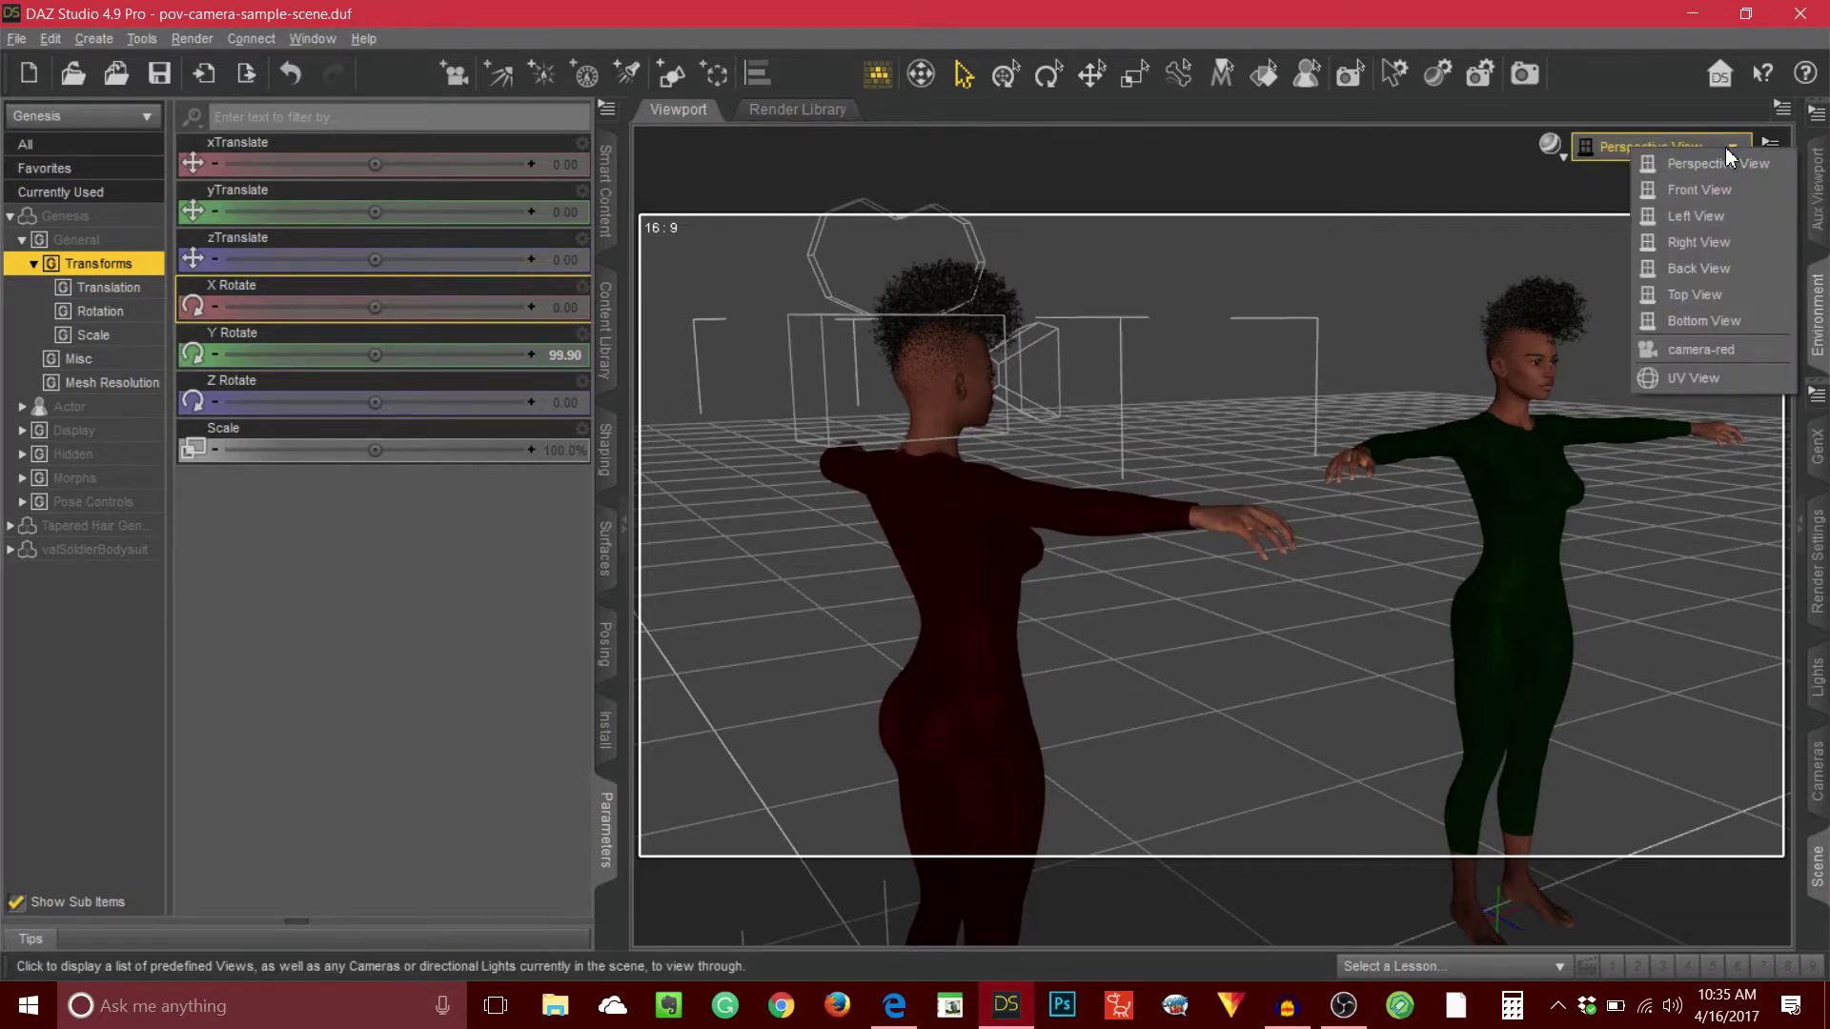
click(1741, 350)
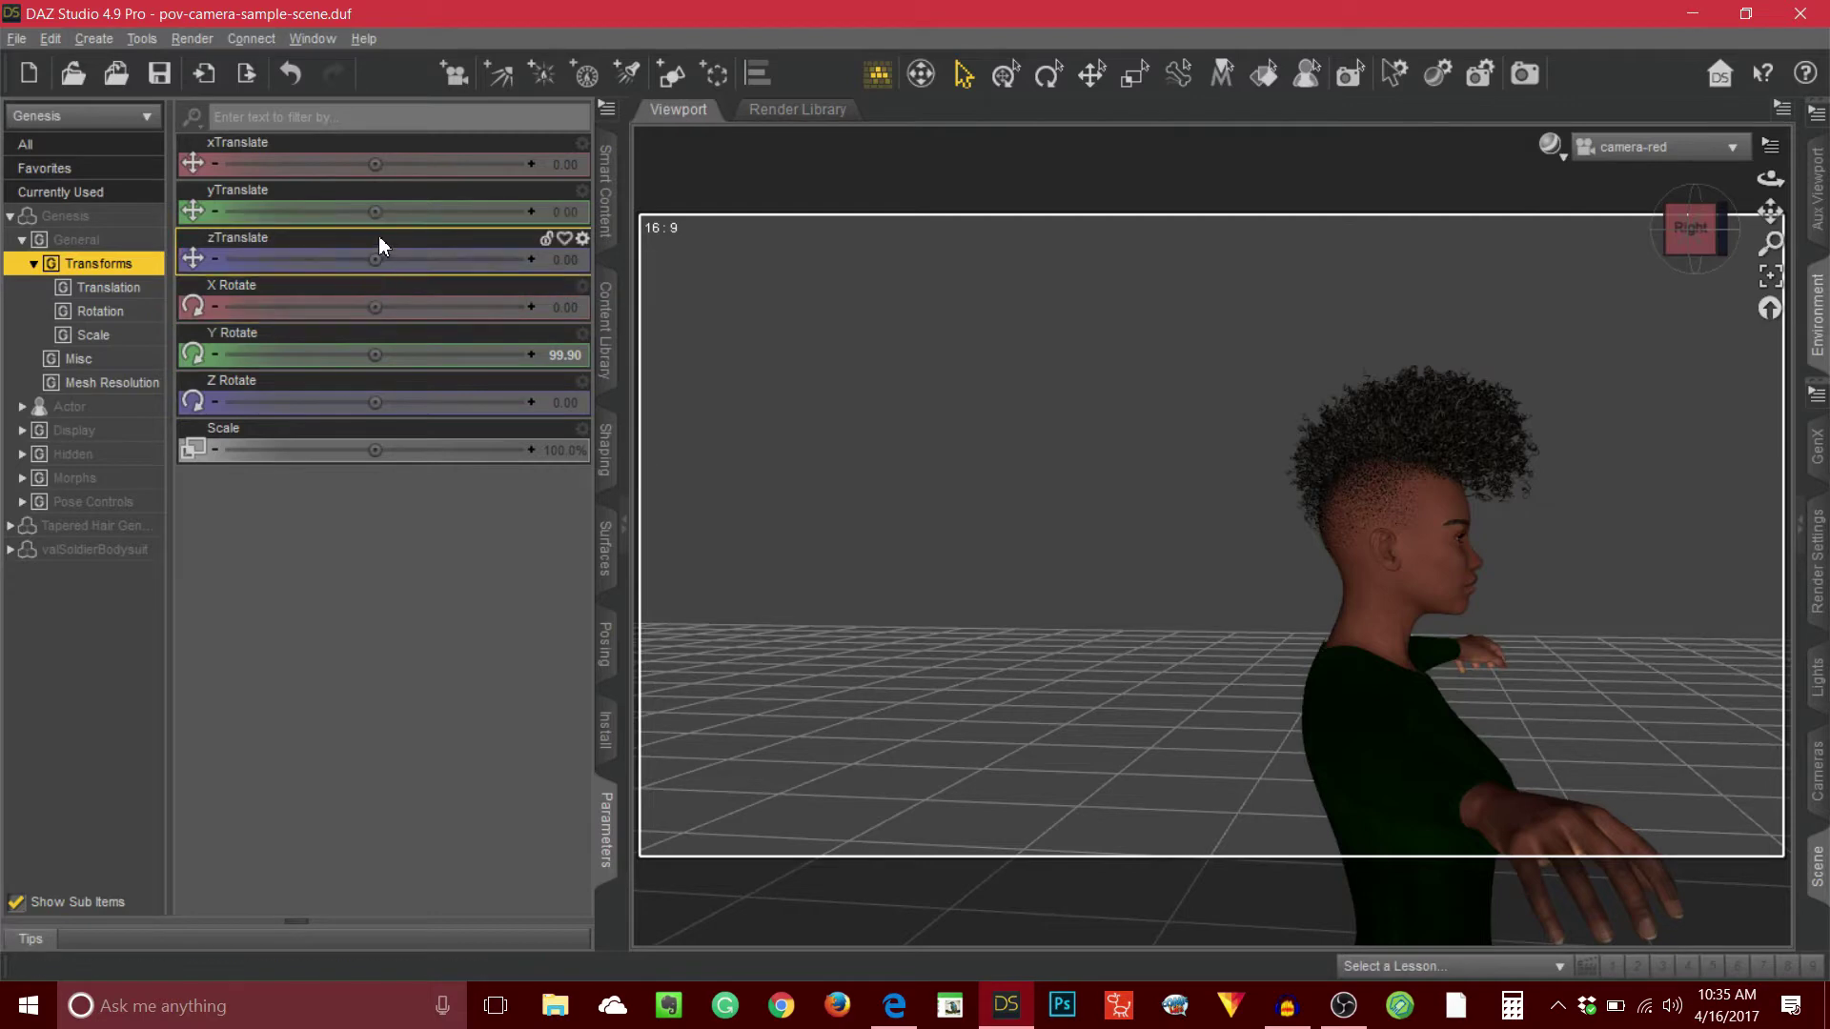
drag(381, 214, 412, 260)
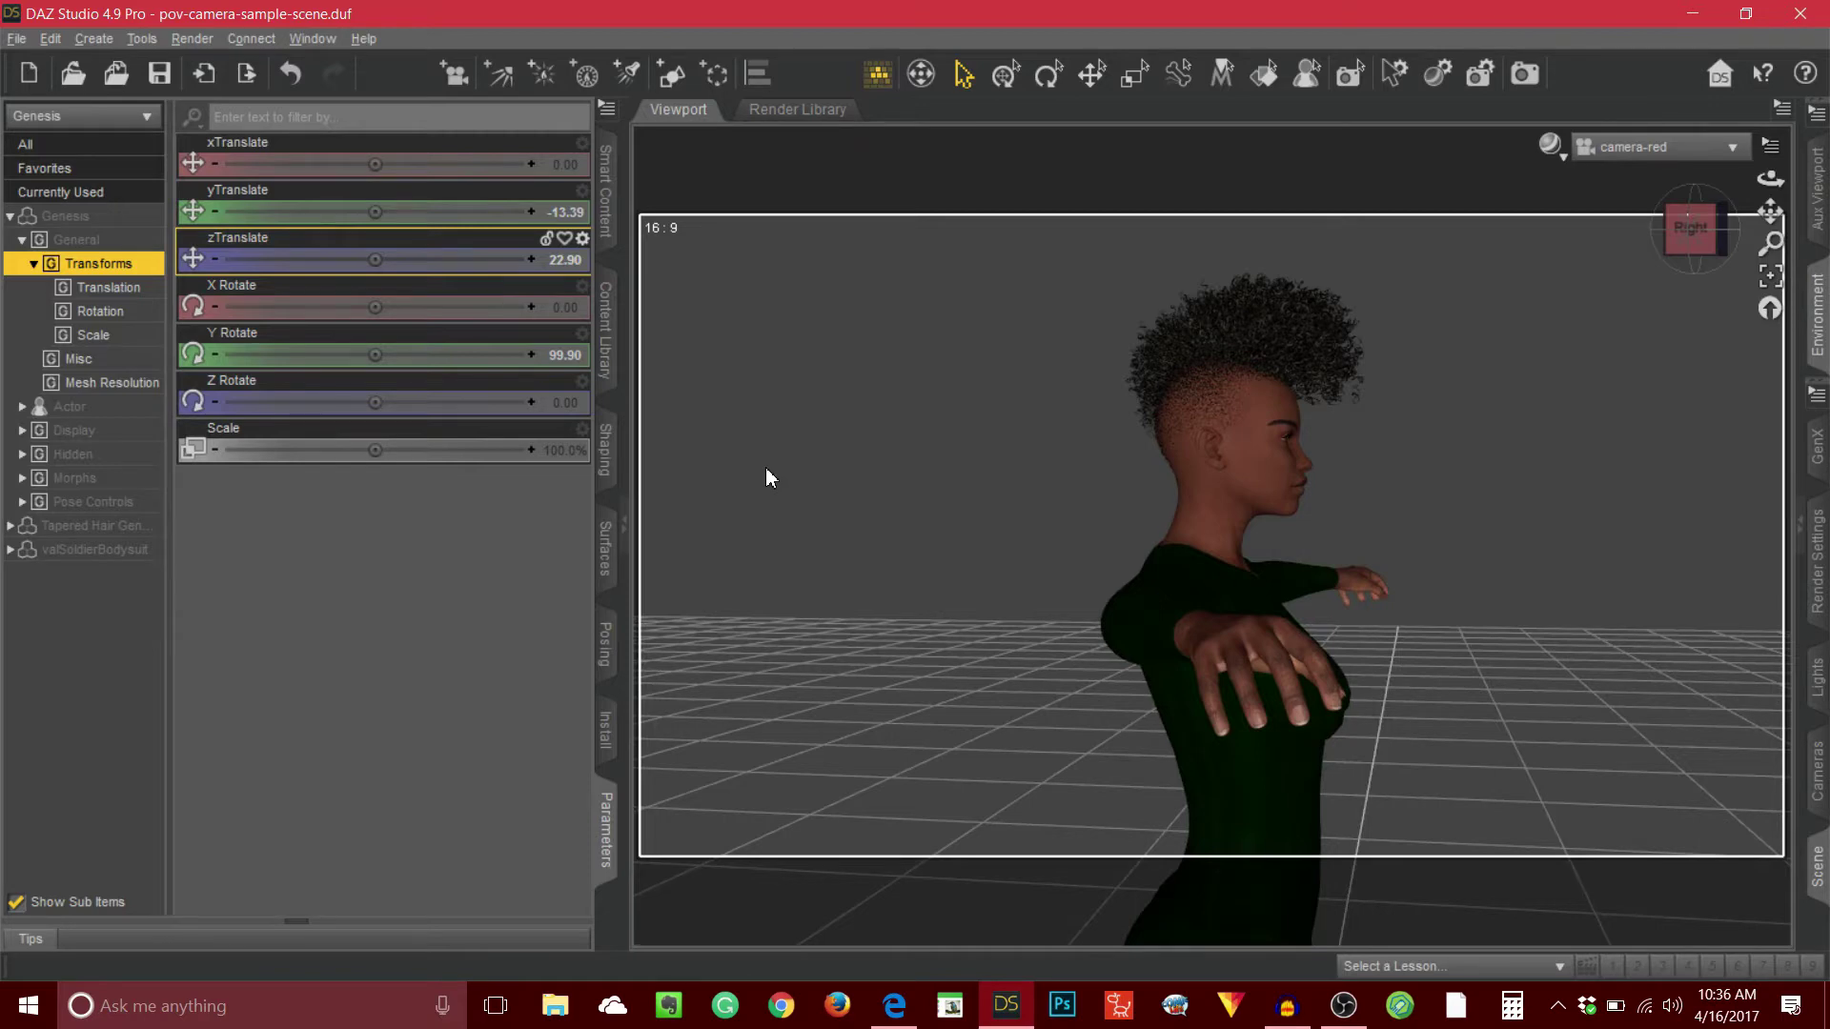
click(1658, 148)
click(1658, 164)
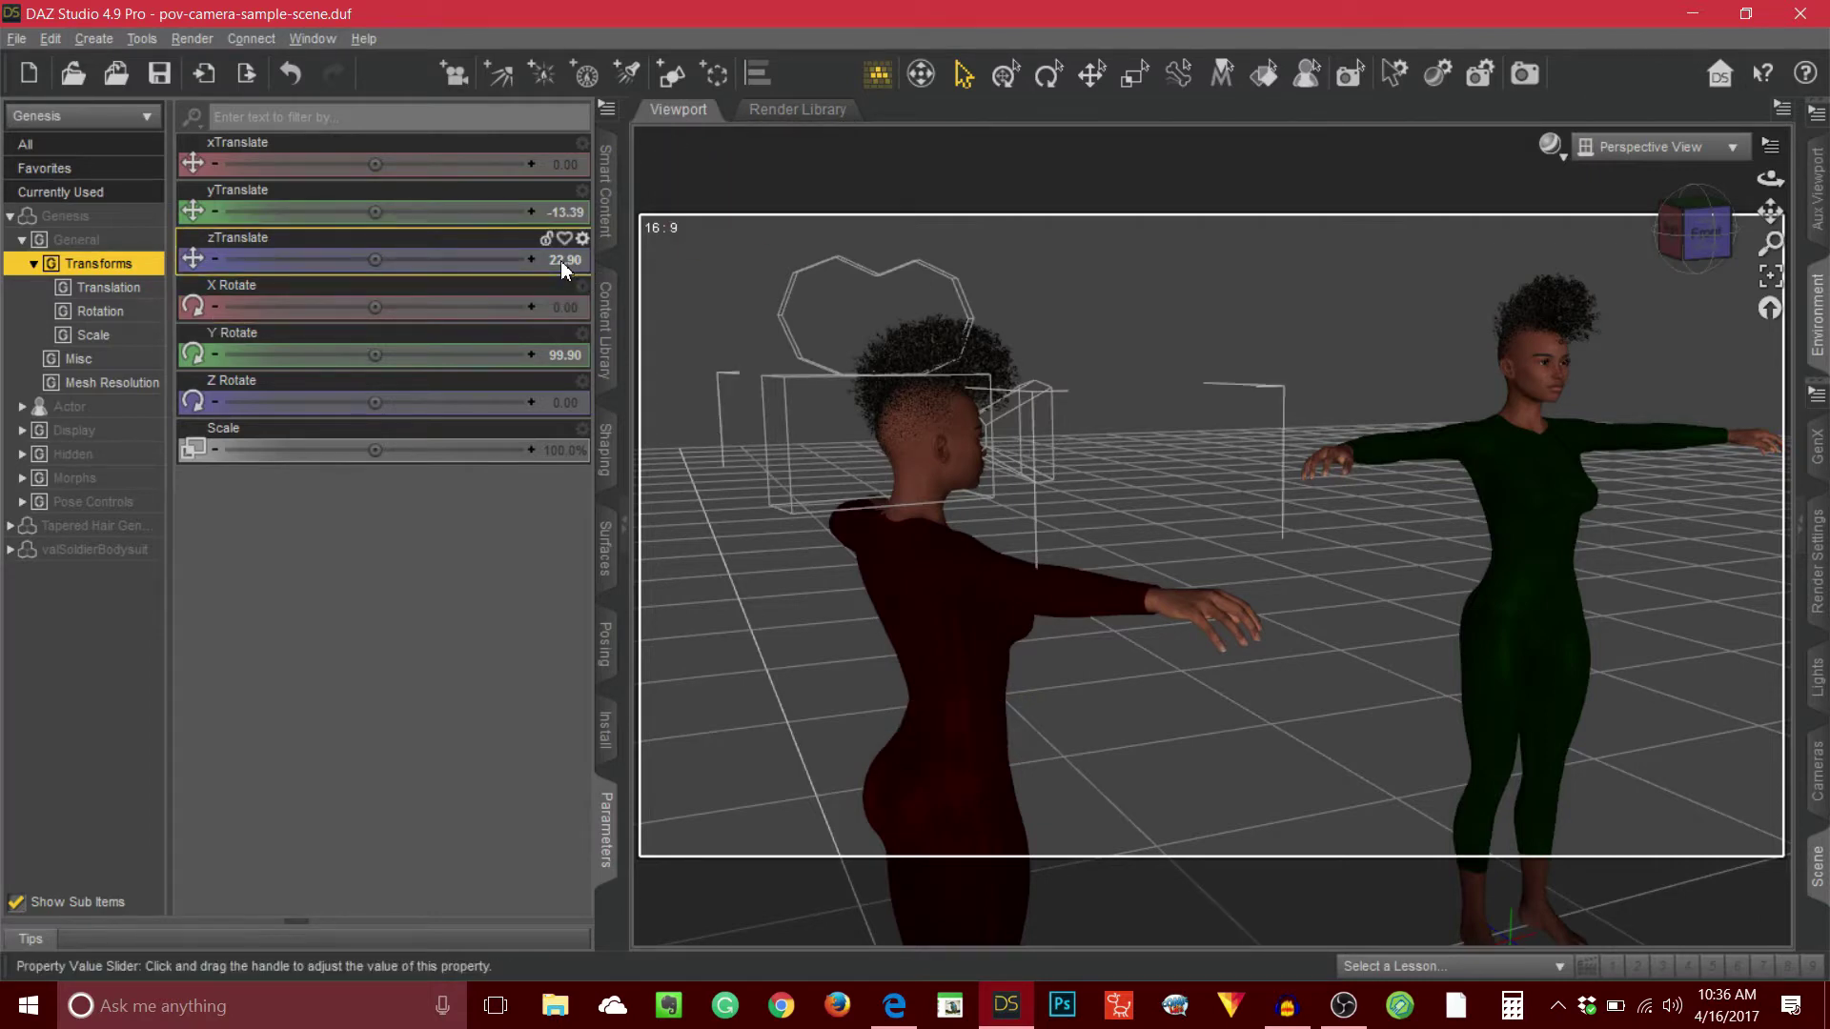
- Reset the red figure's yTranslate and Y Rotate to 0 and view both figures from the front
double_click(564, 225)
text(0)
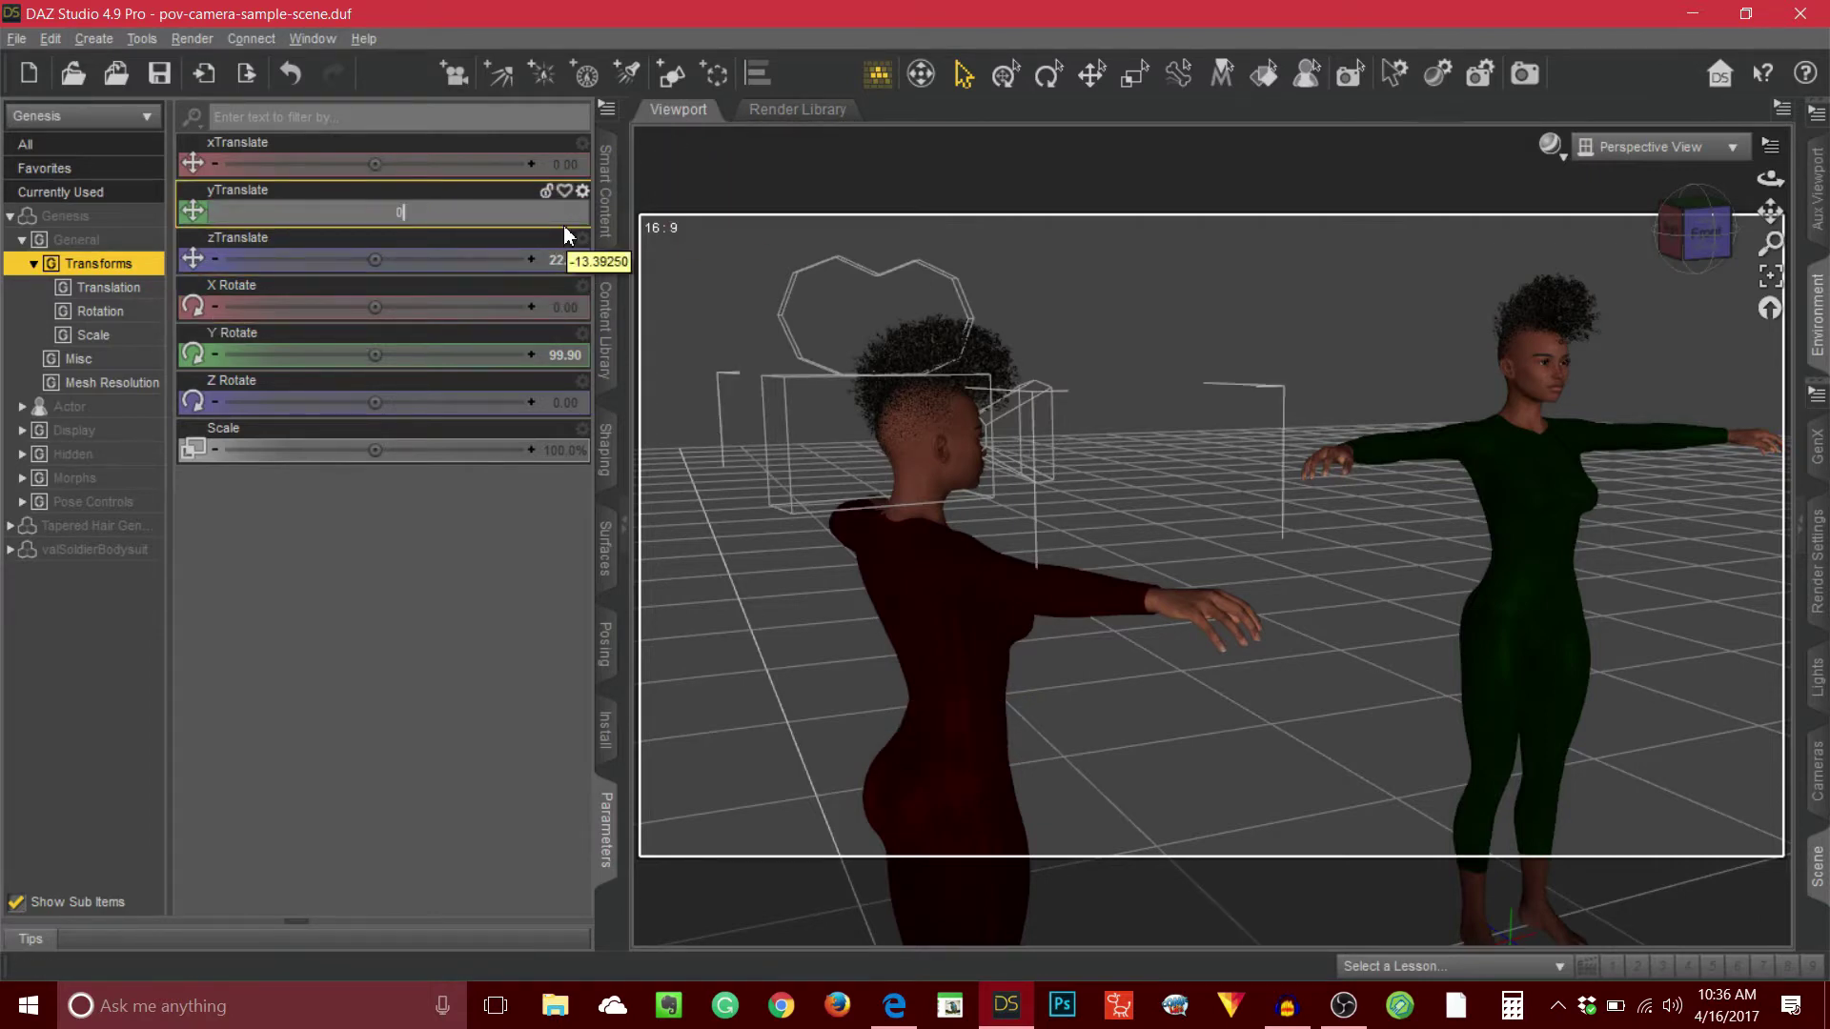
key(Return)
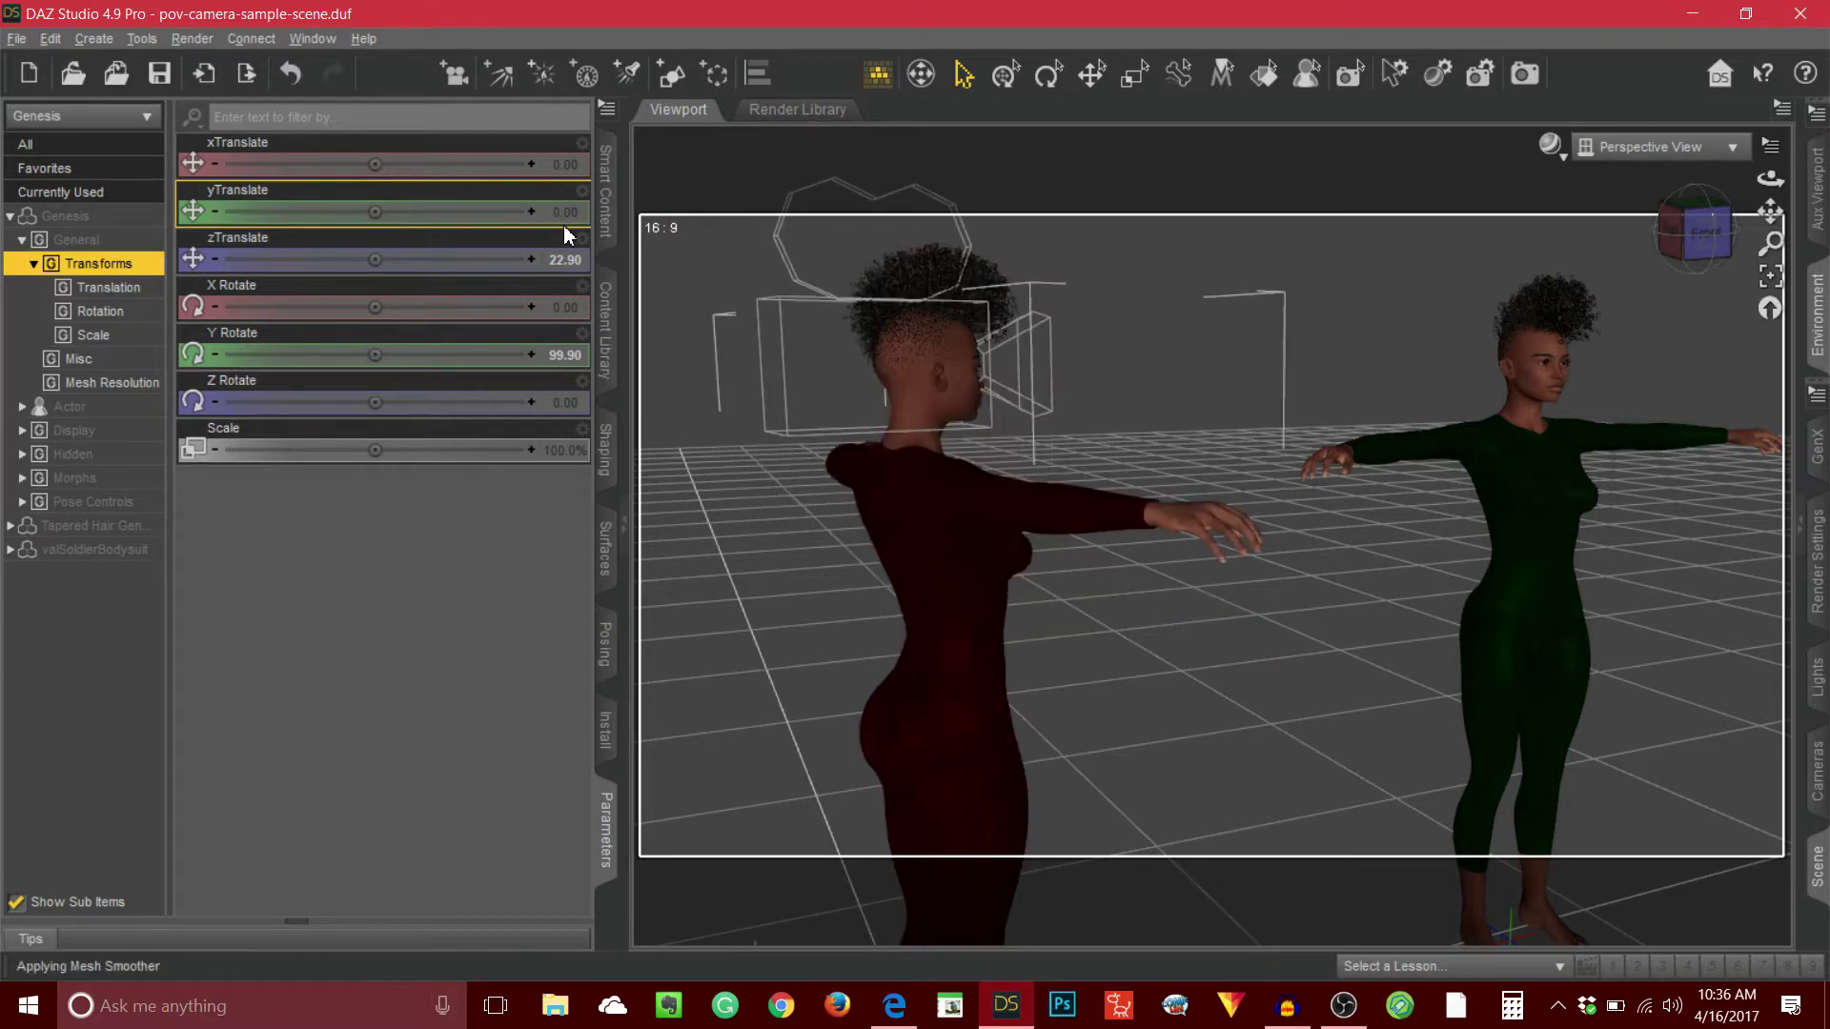
double_click(556, 362)
text(0)
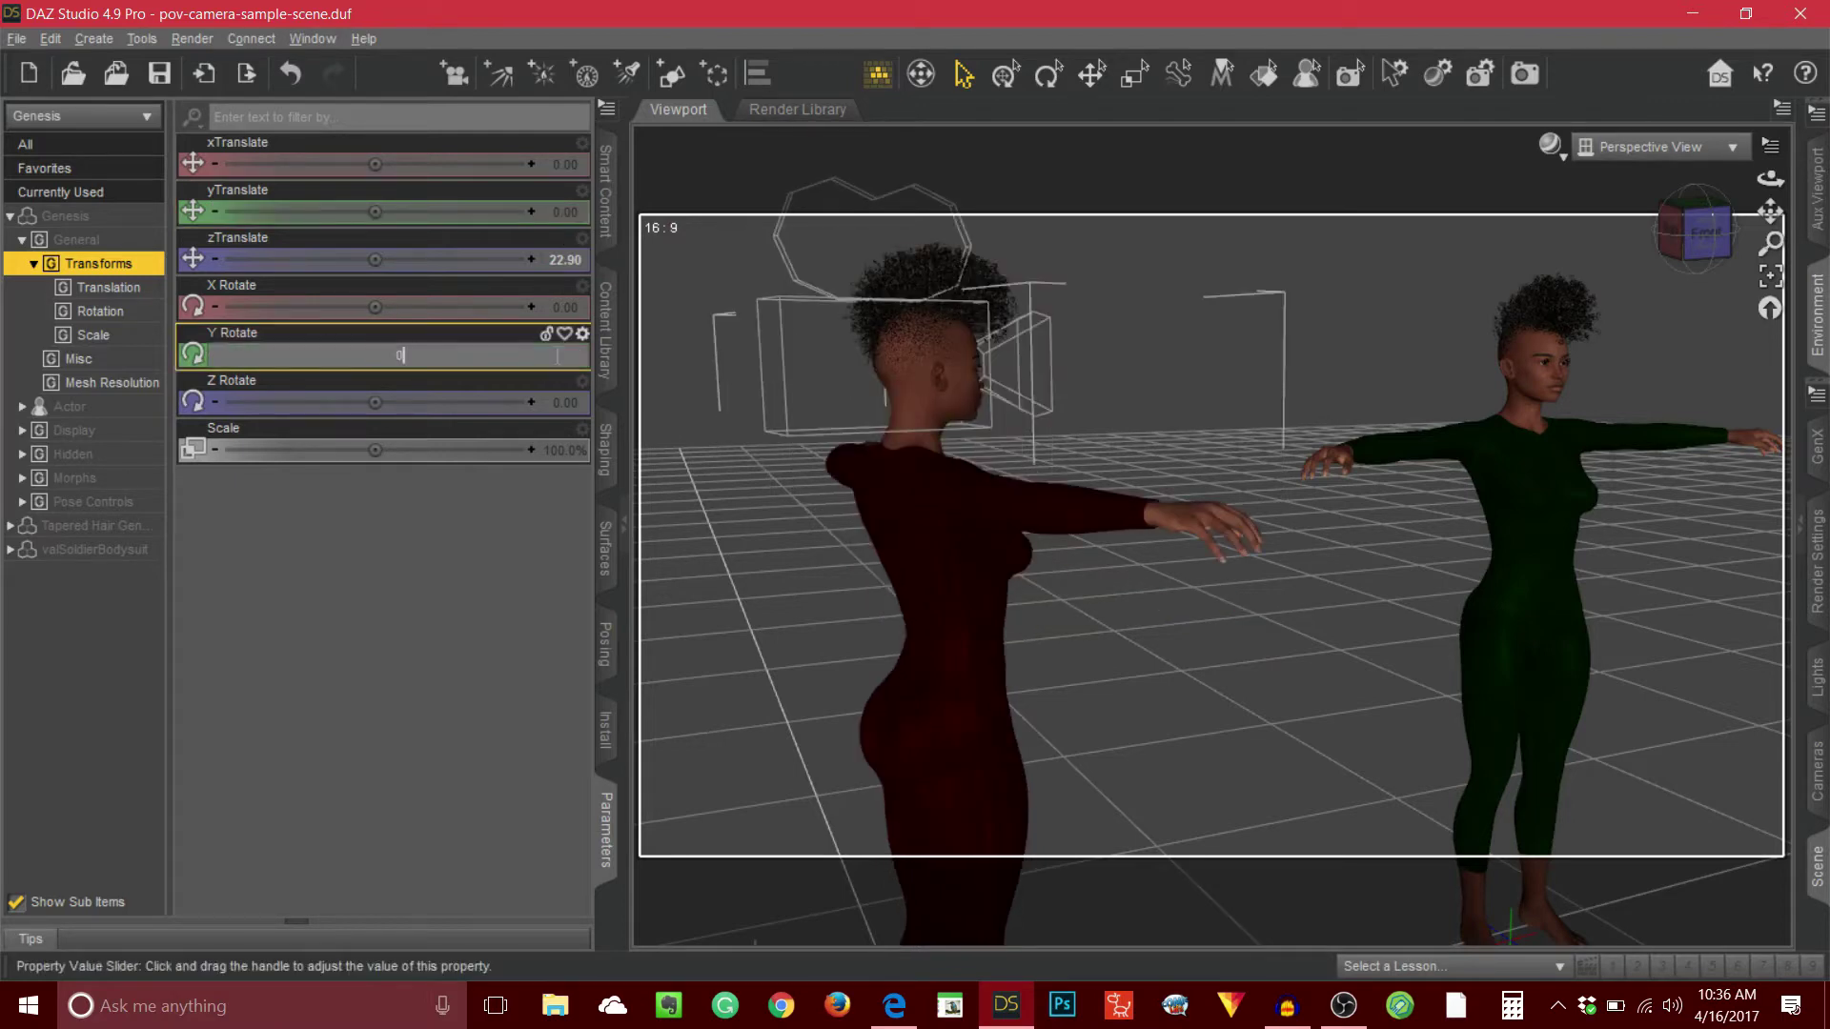
key(Return)
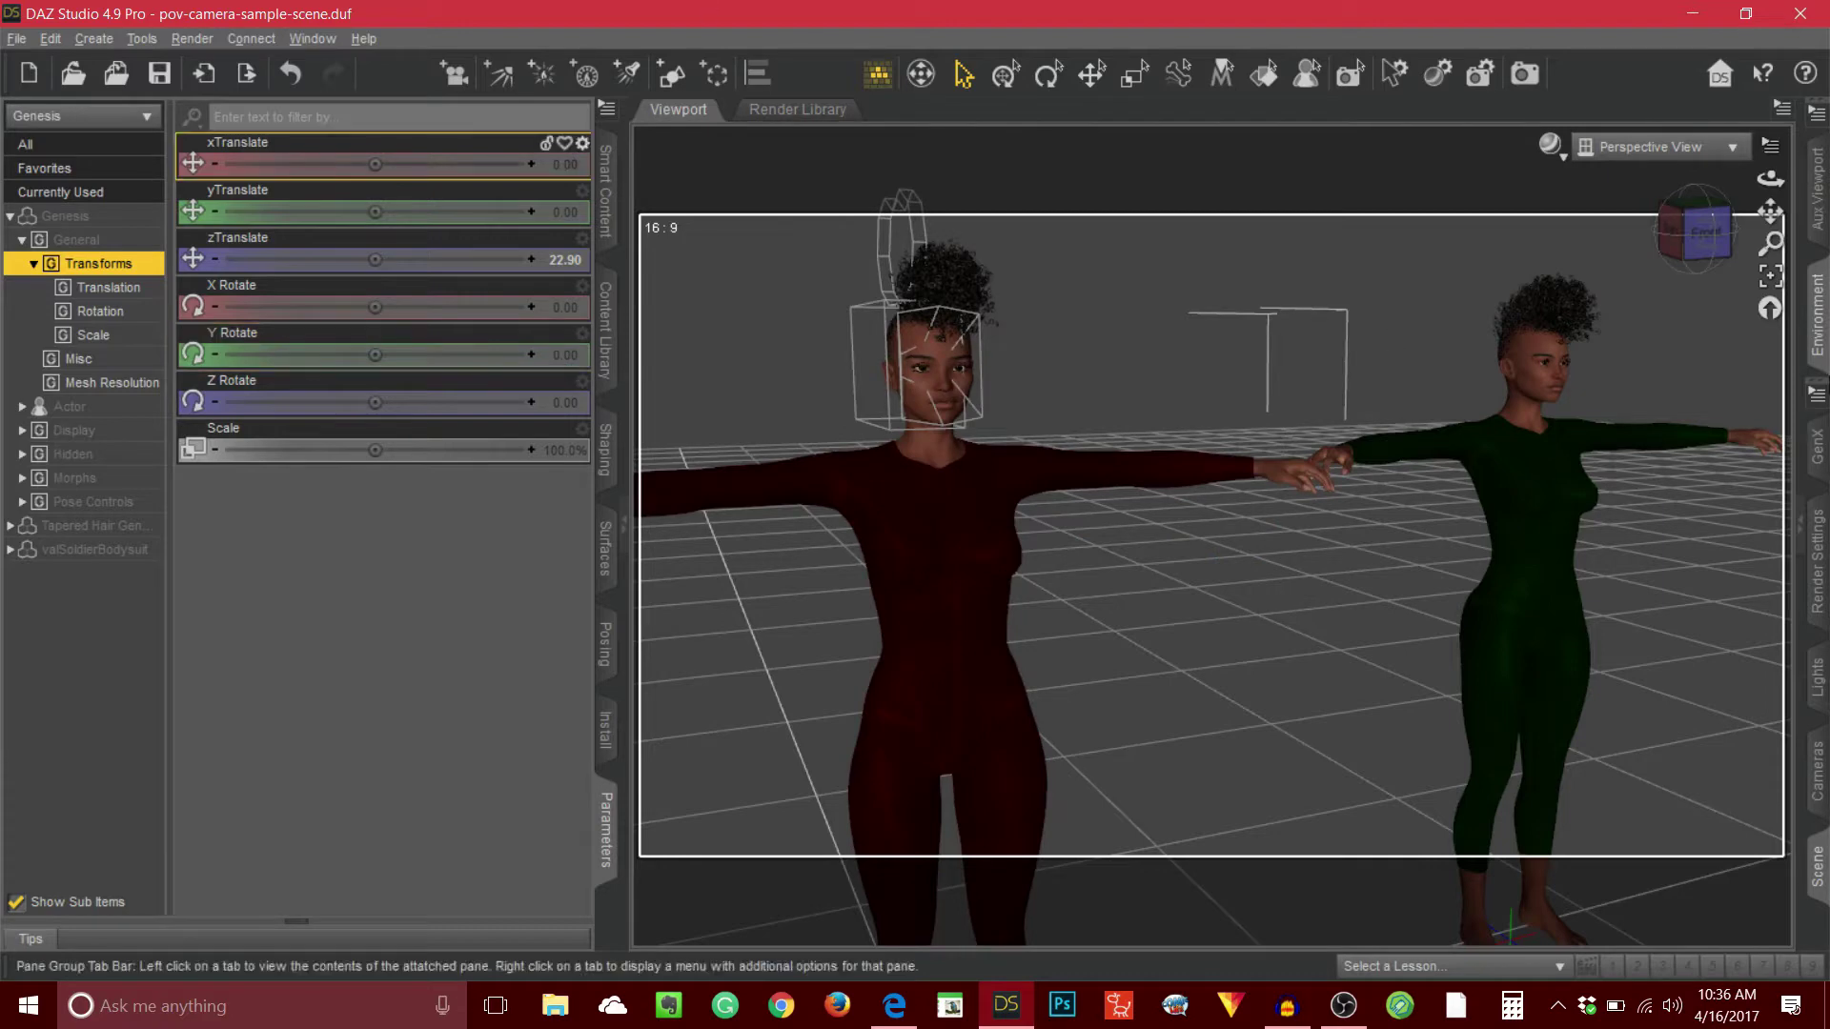
click(1692, 230)
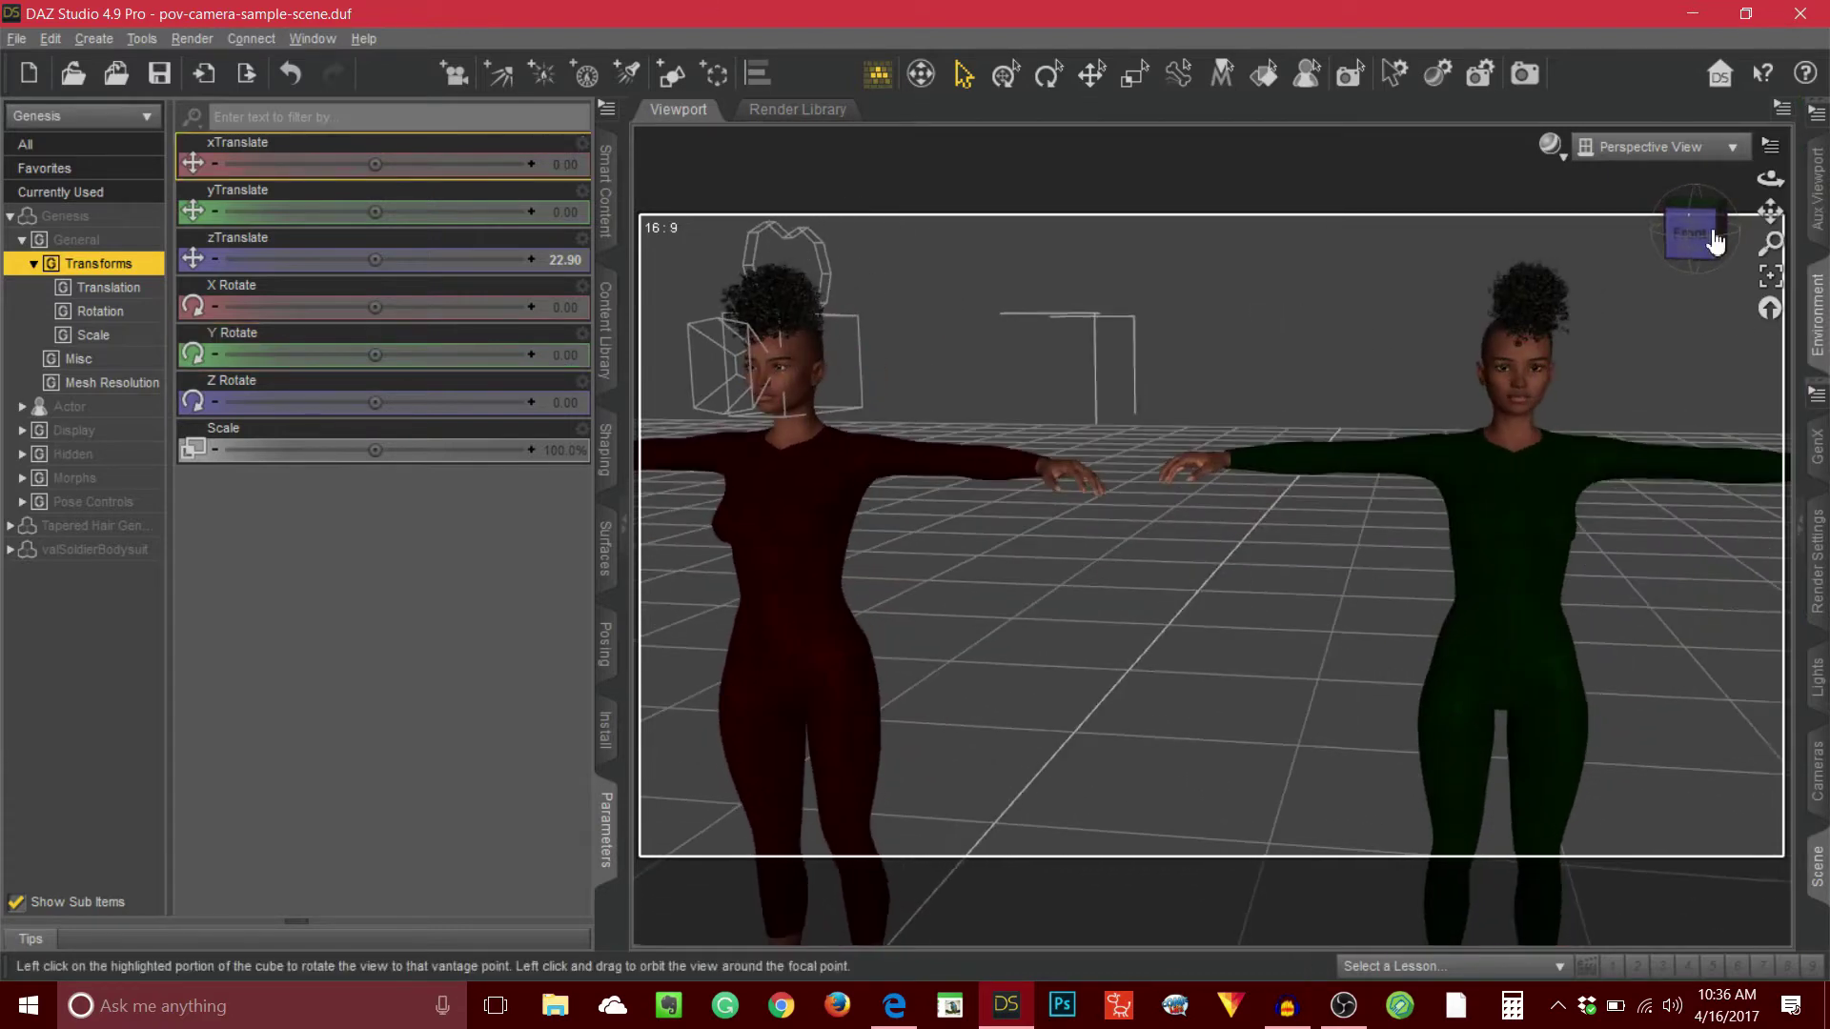
click(606, 837)
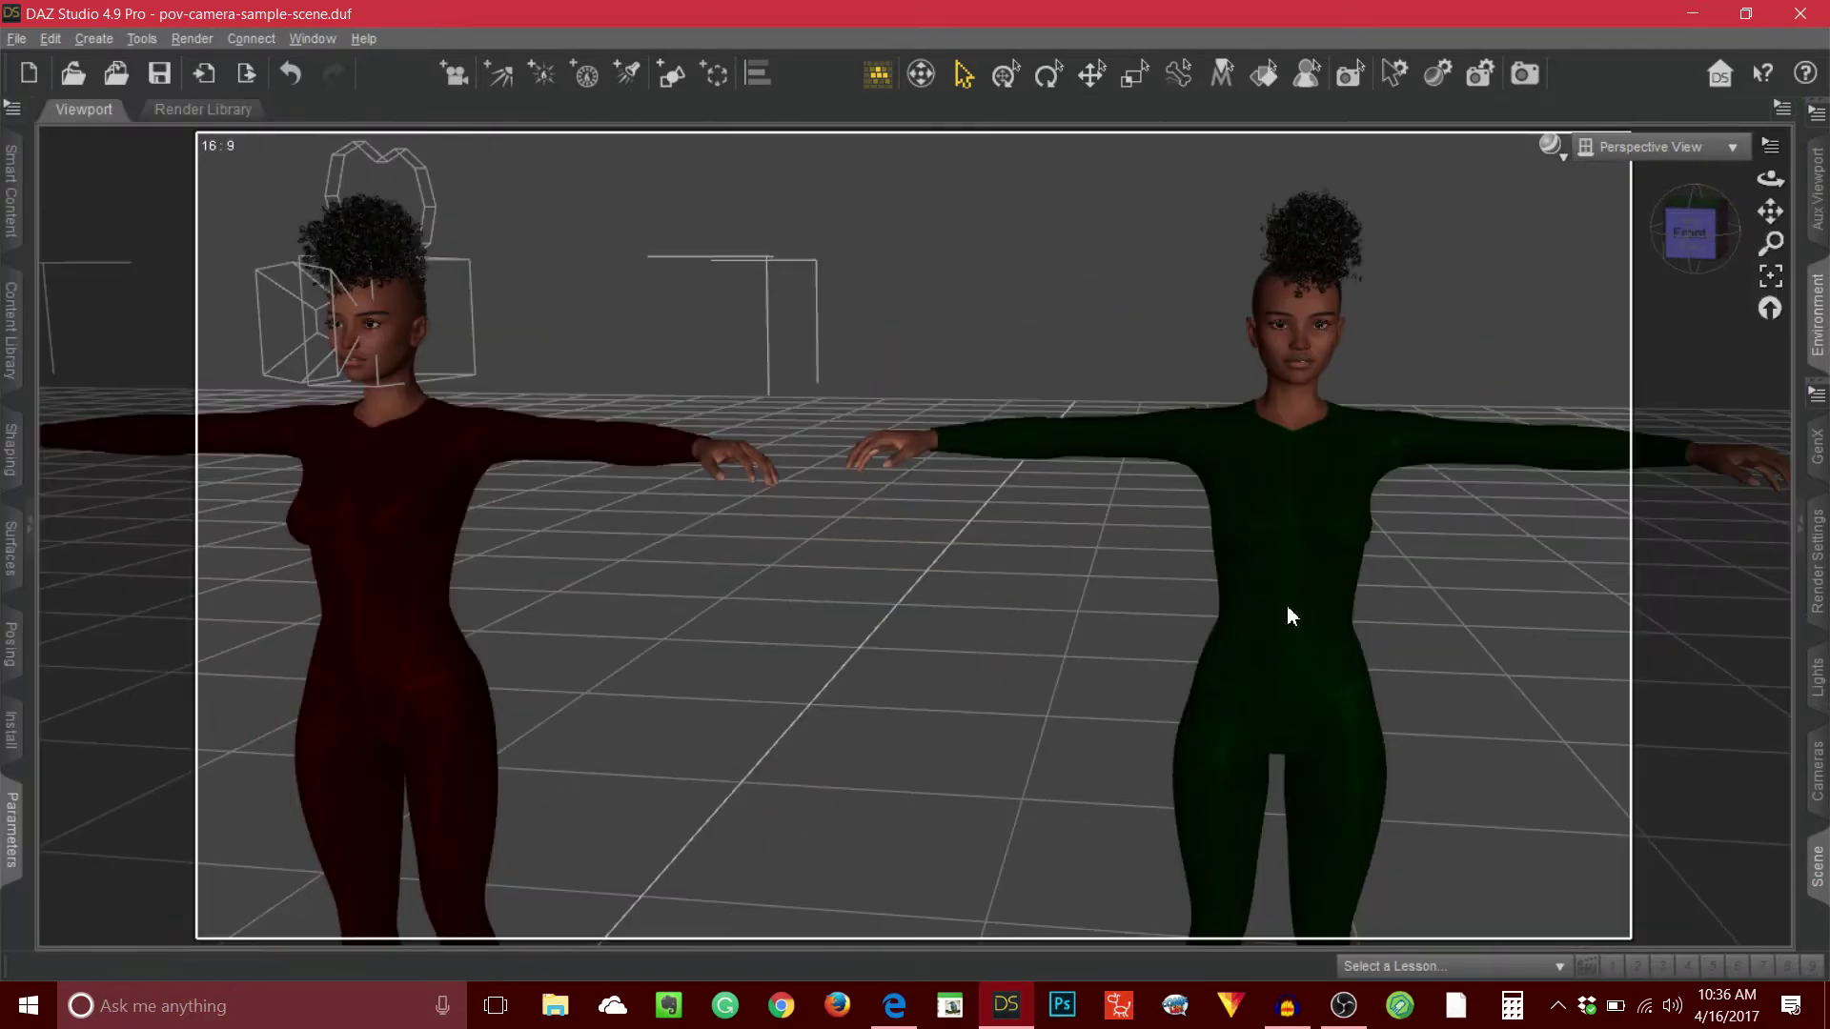
- Use Add a Camera in the Cameras pane to create a camera named camera-green
click(1821, 768)
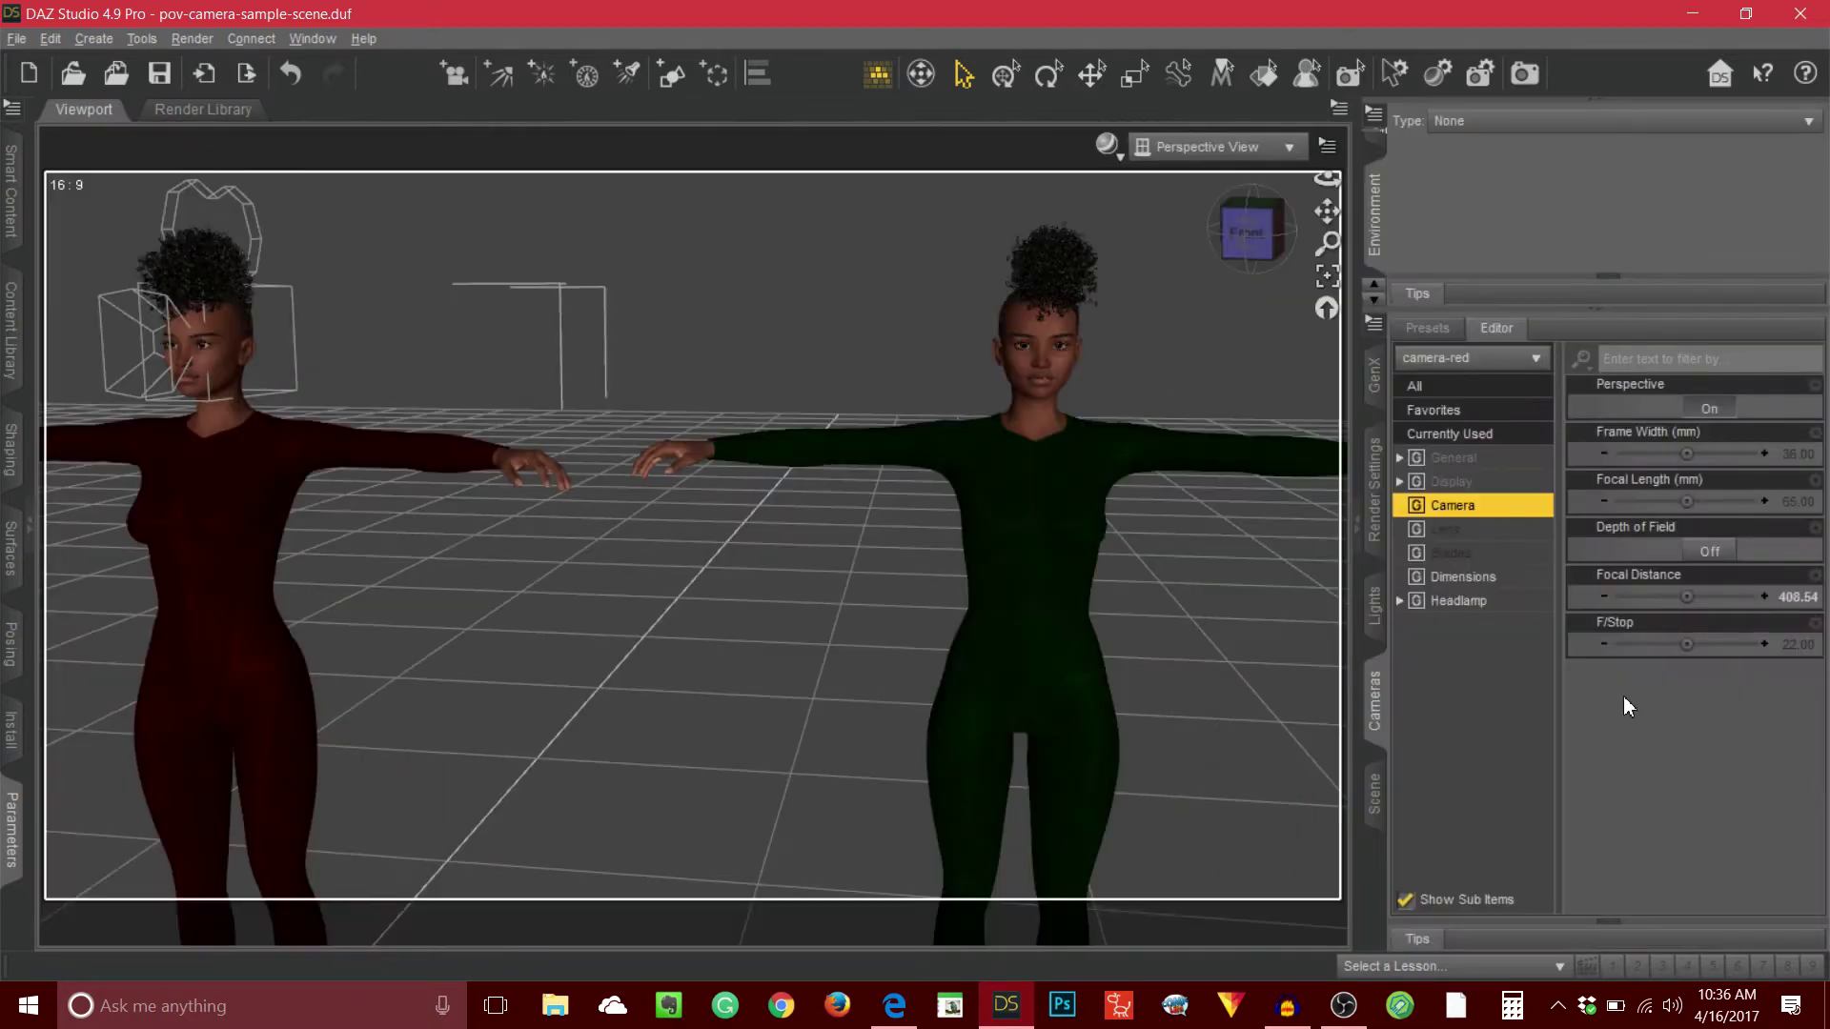
click(1536, 361)
click(1501, 353)
click(1537, 361)
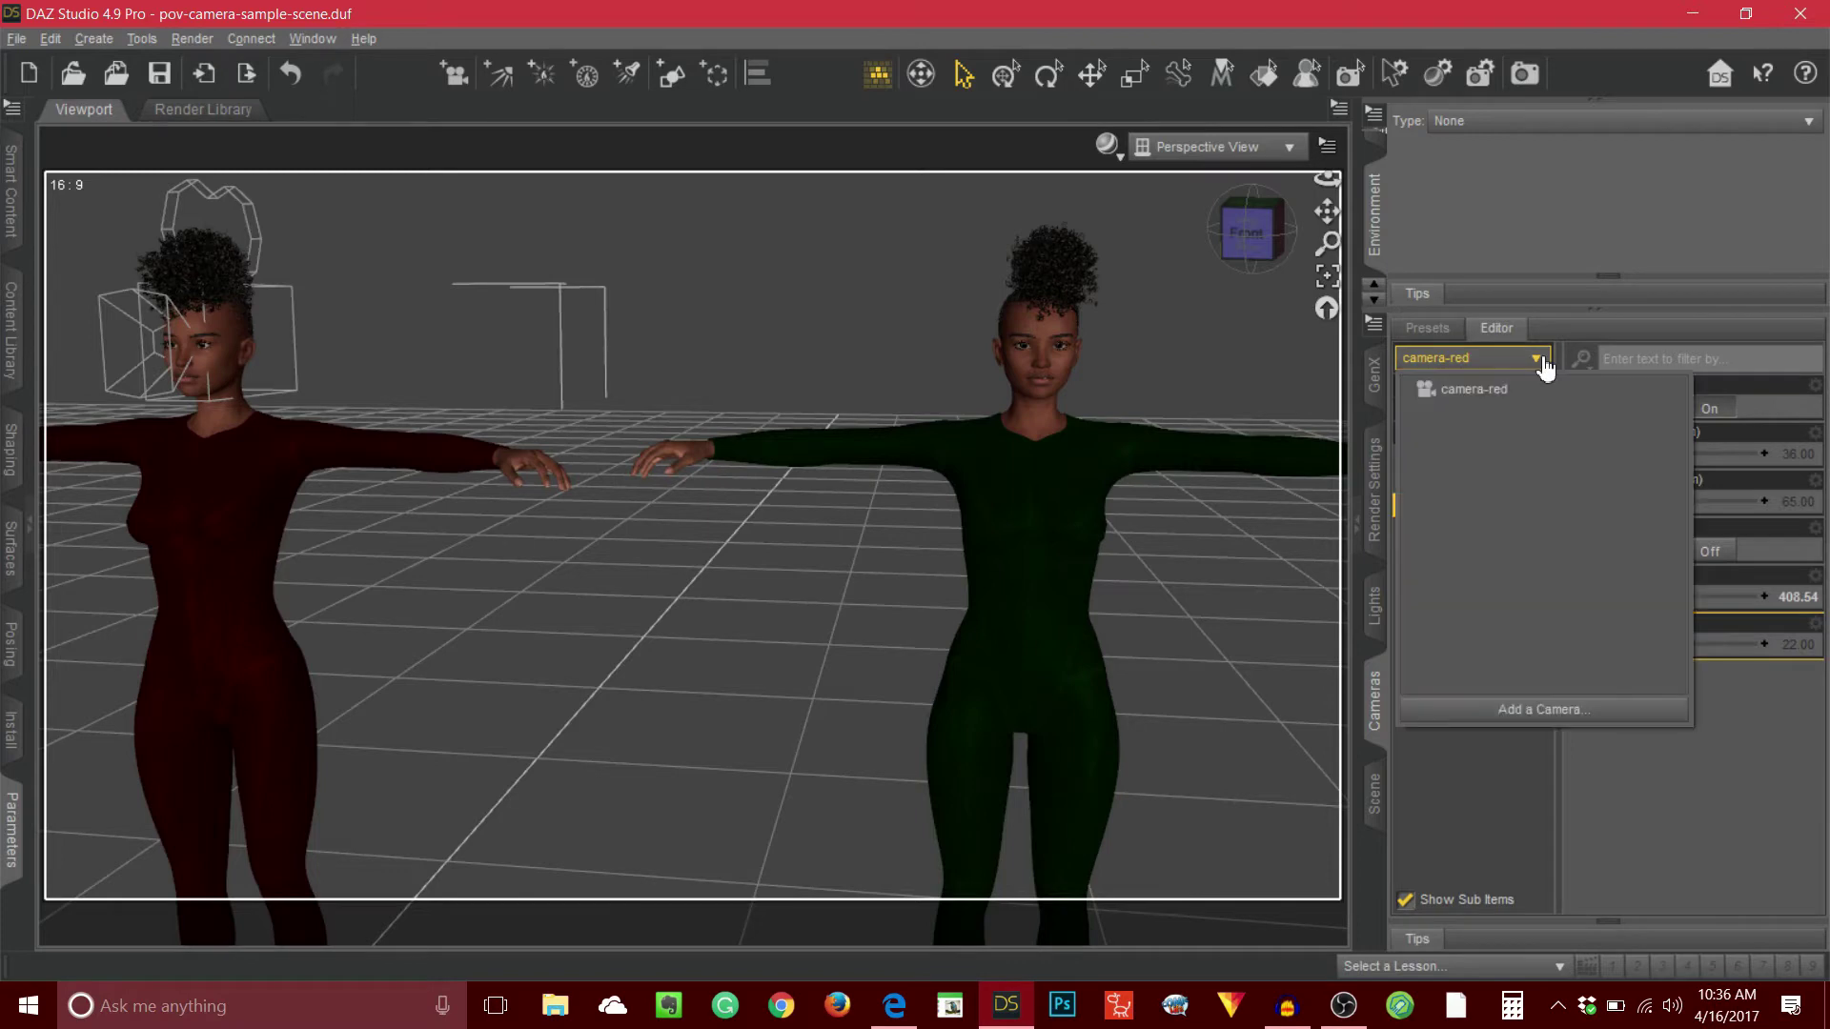
click(1570, 711)
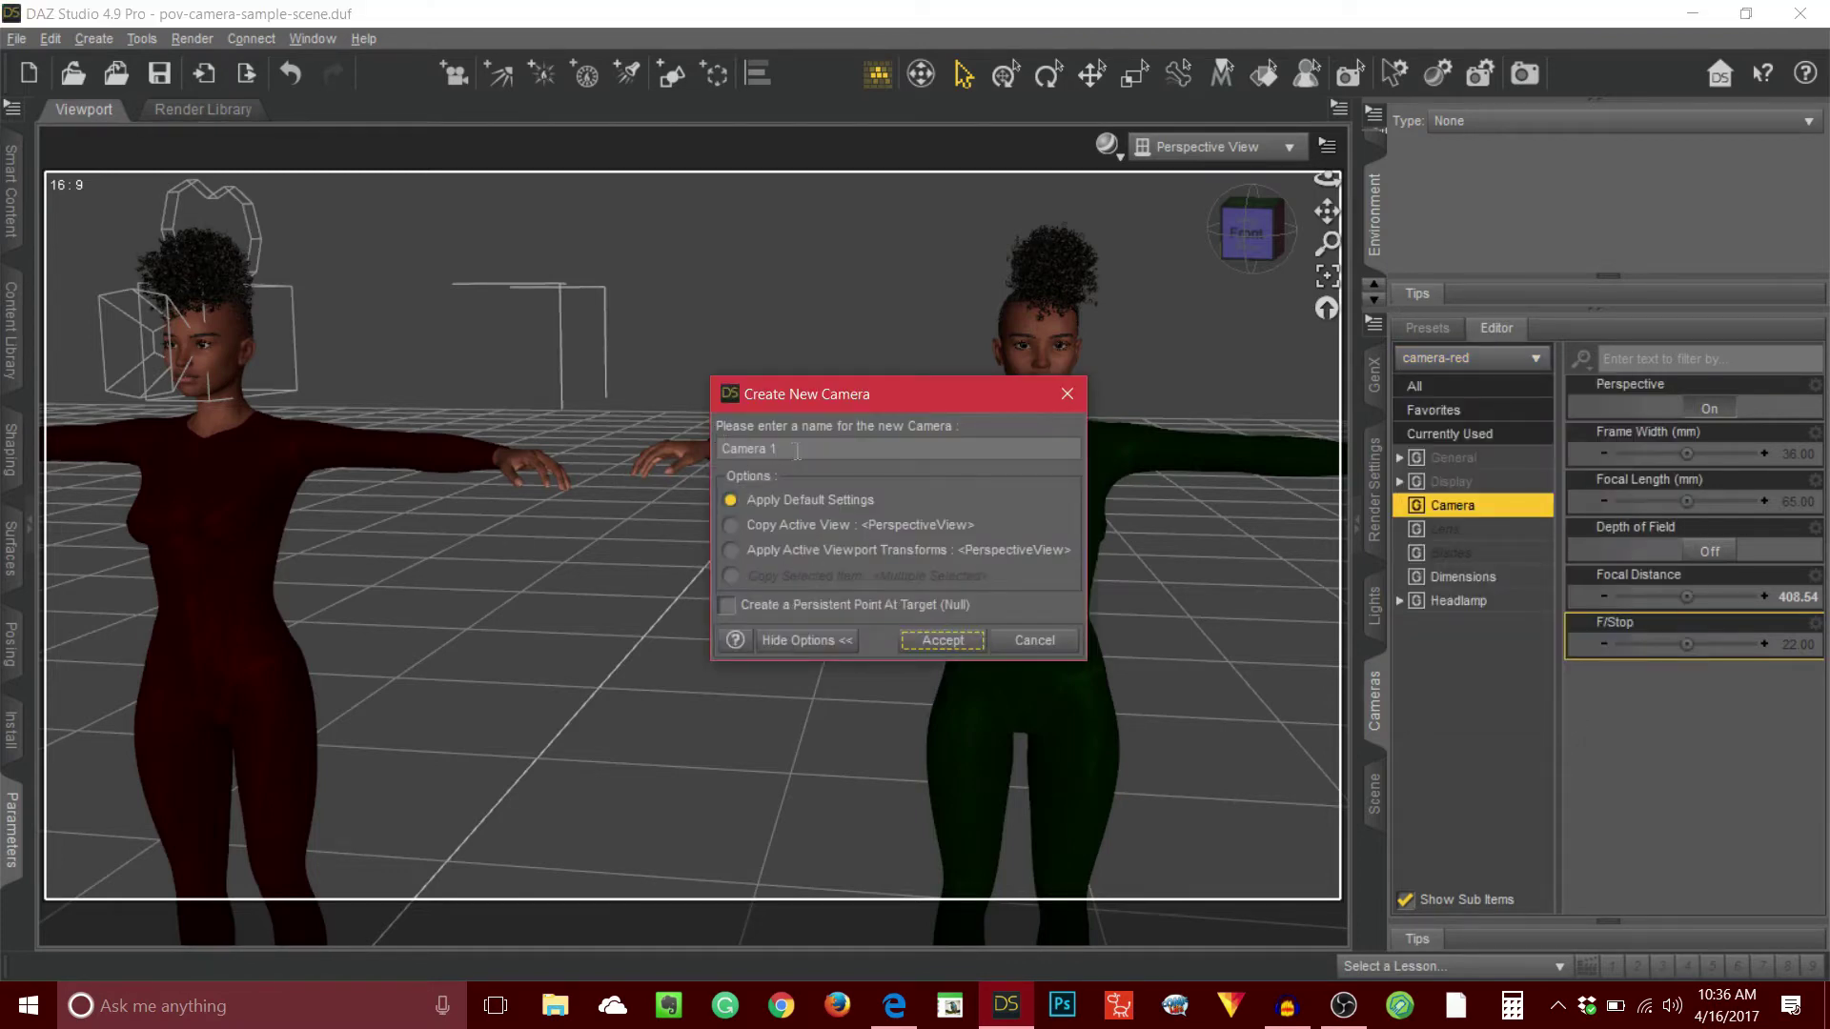
triple_click(796, 449)
text(camera-greed)
key(BackSpace)
text(n)
click(943, 640)
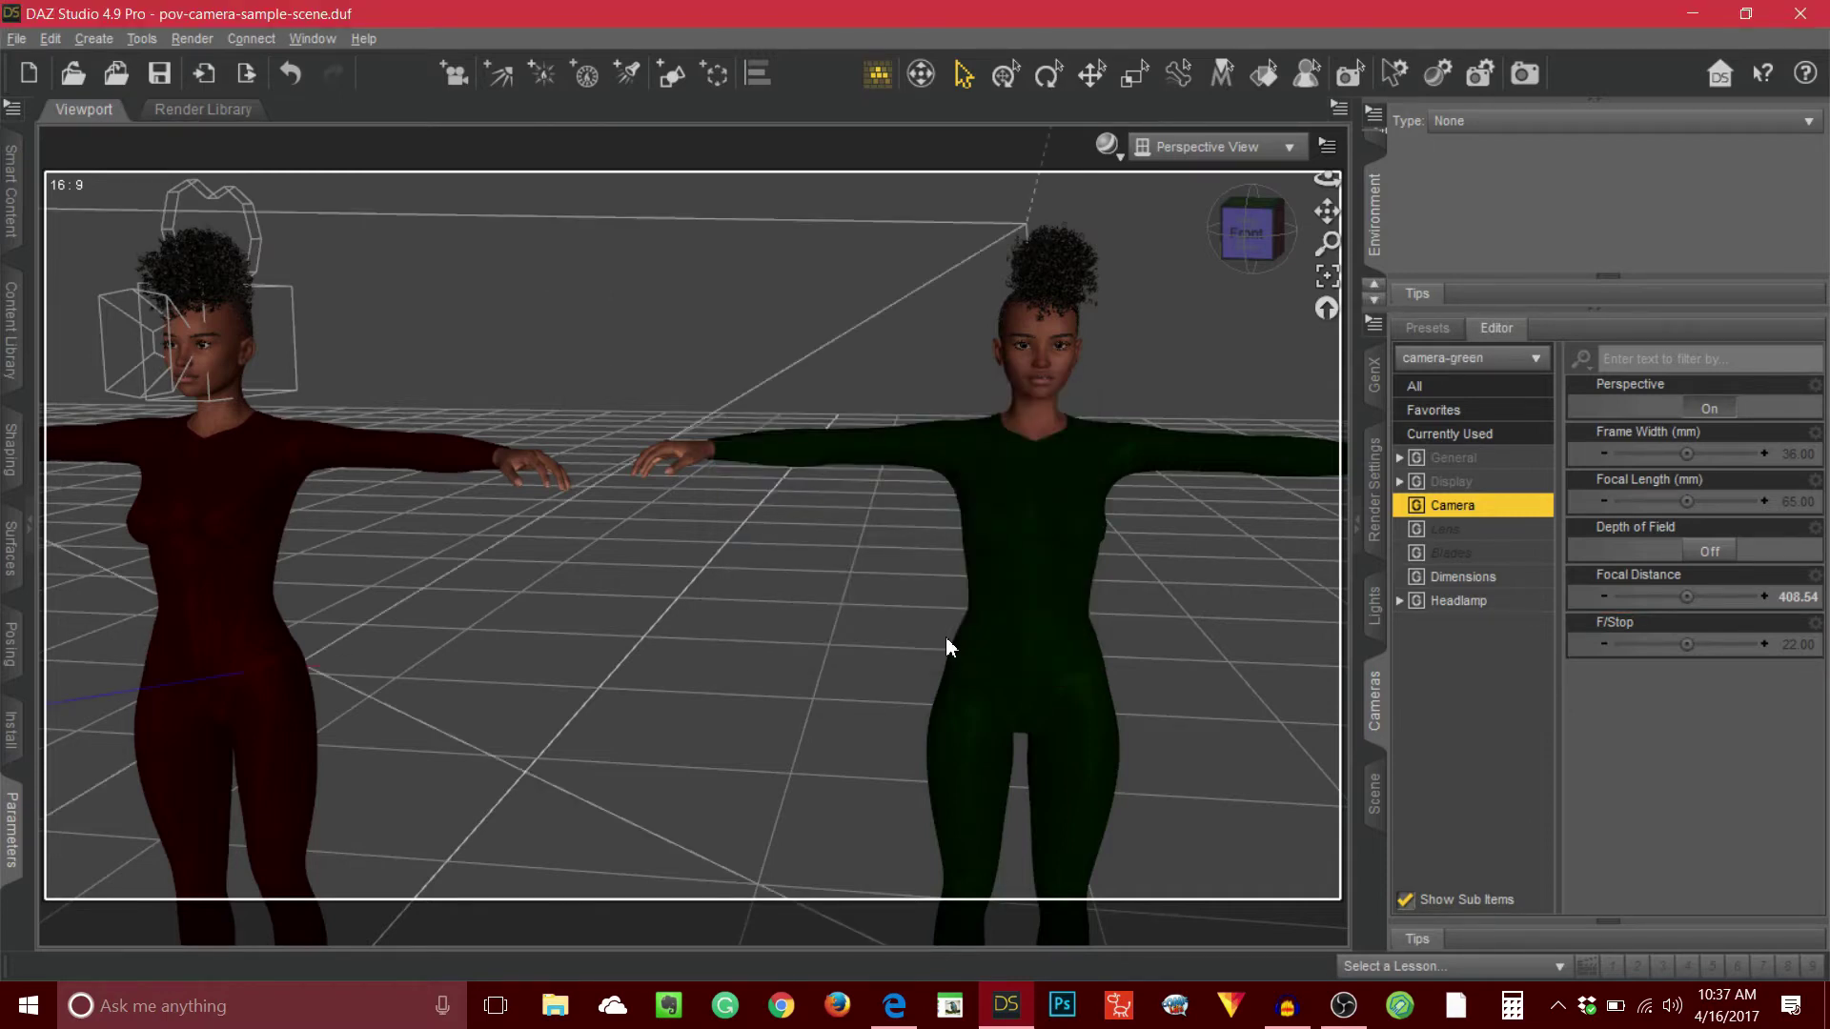
- Preview the scene through camera-green, then return to Perspective View
click(1281, 145)
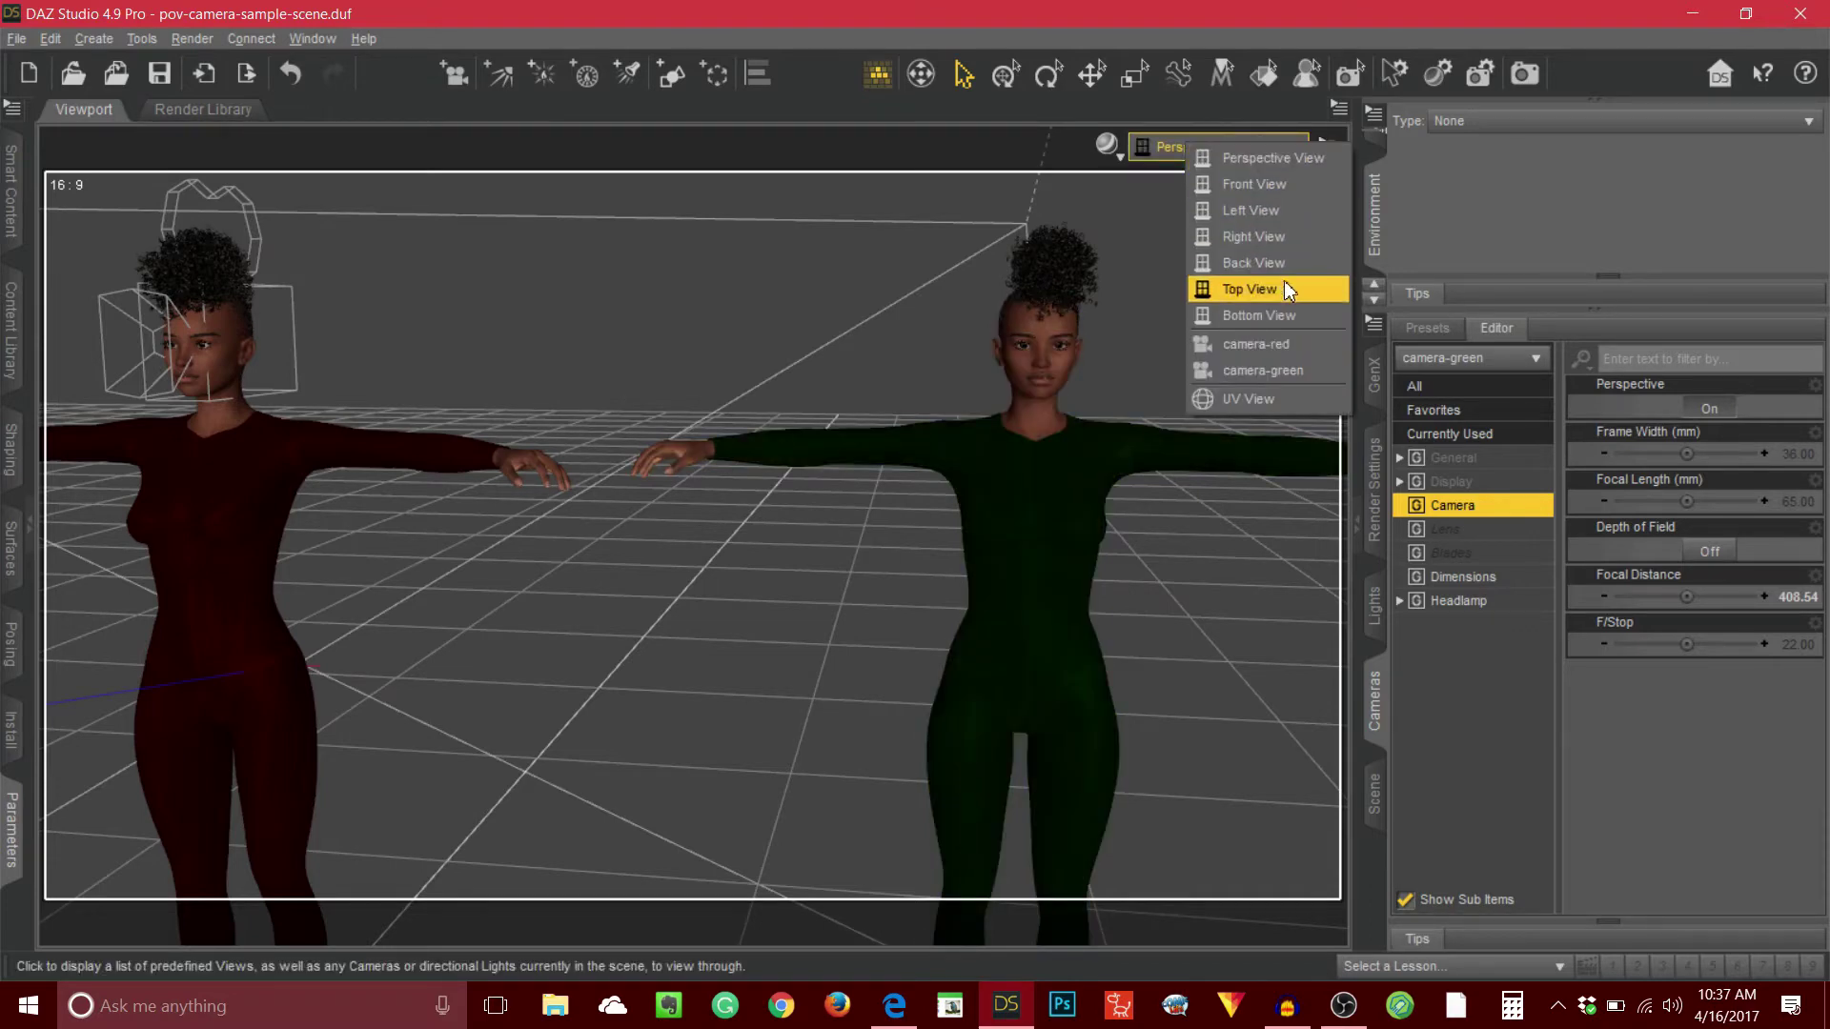
click(1304, 367)
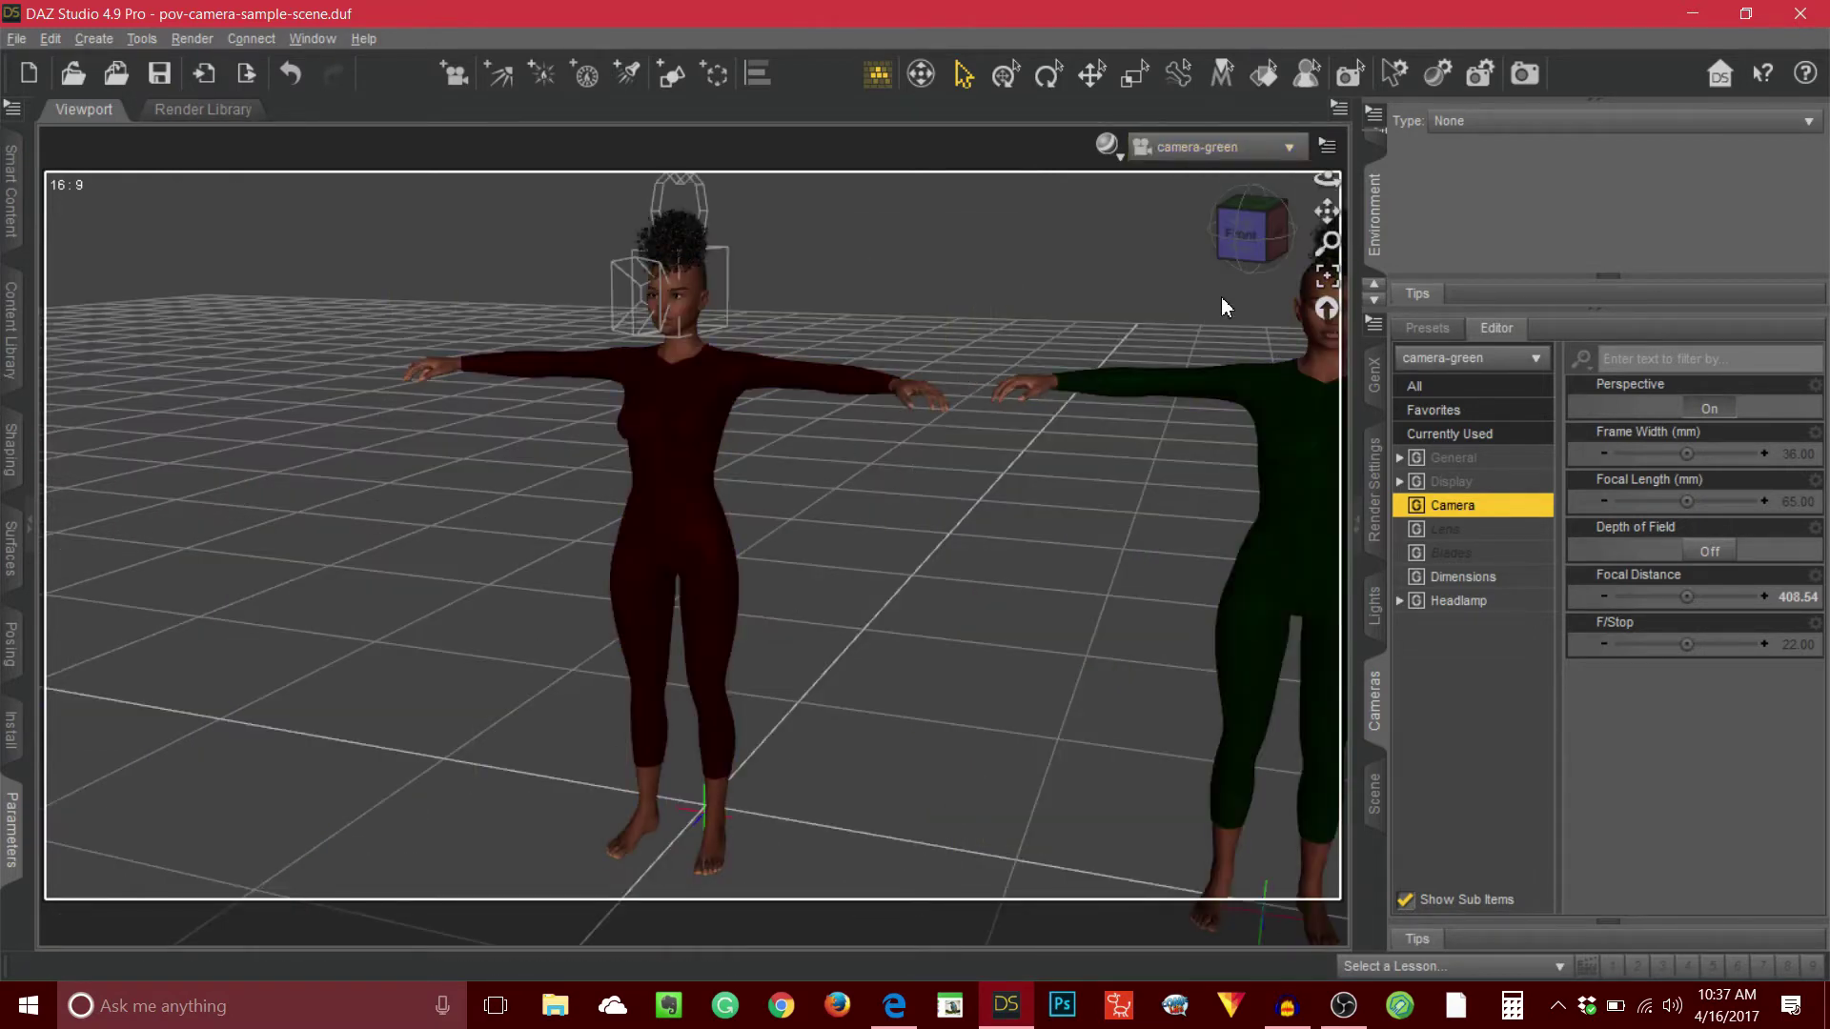
click(1291, 152)
click(1288, 156)
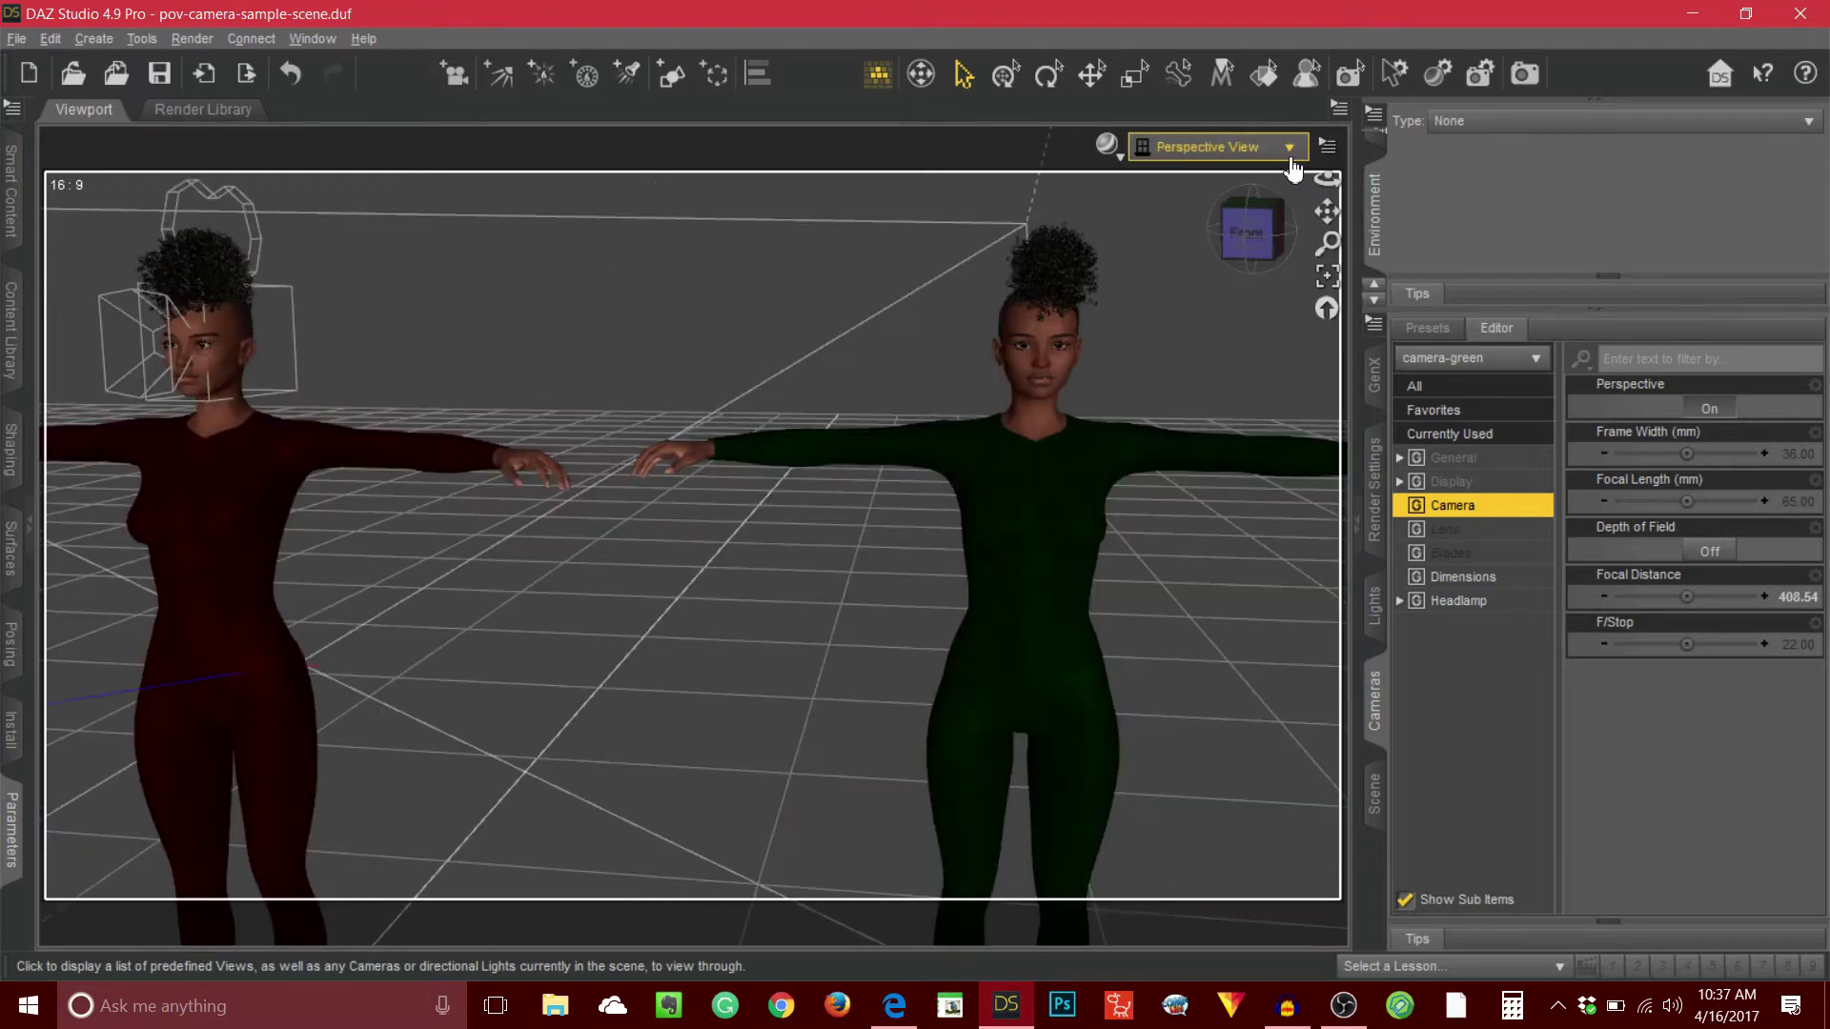
- Zoom out and show the Scene hierarchy with camera-red under the Right Eye
scroll(1032, 558, down, 10)
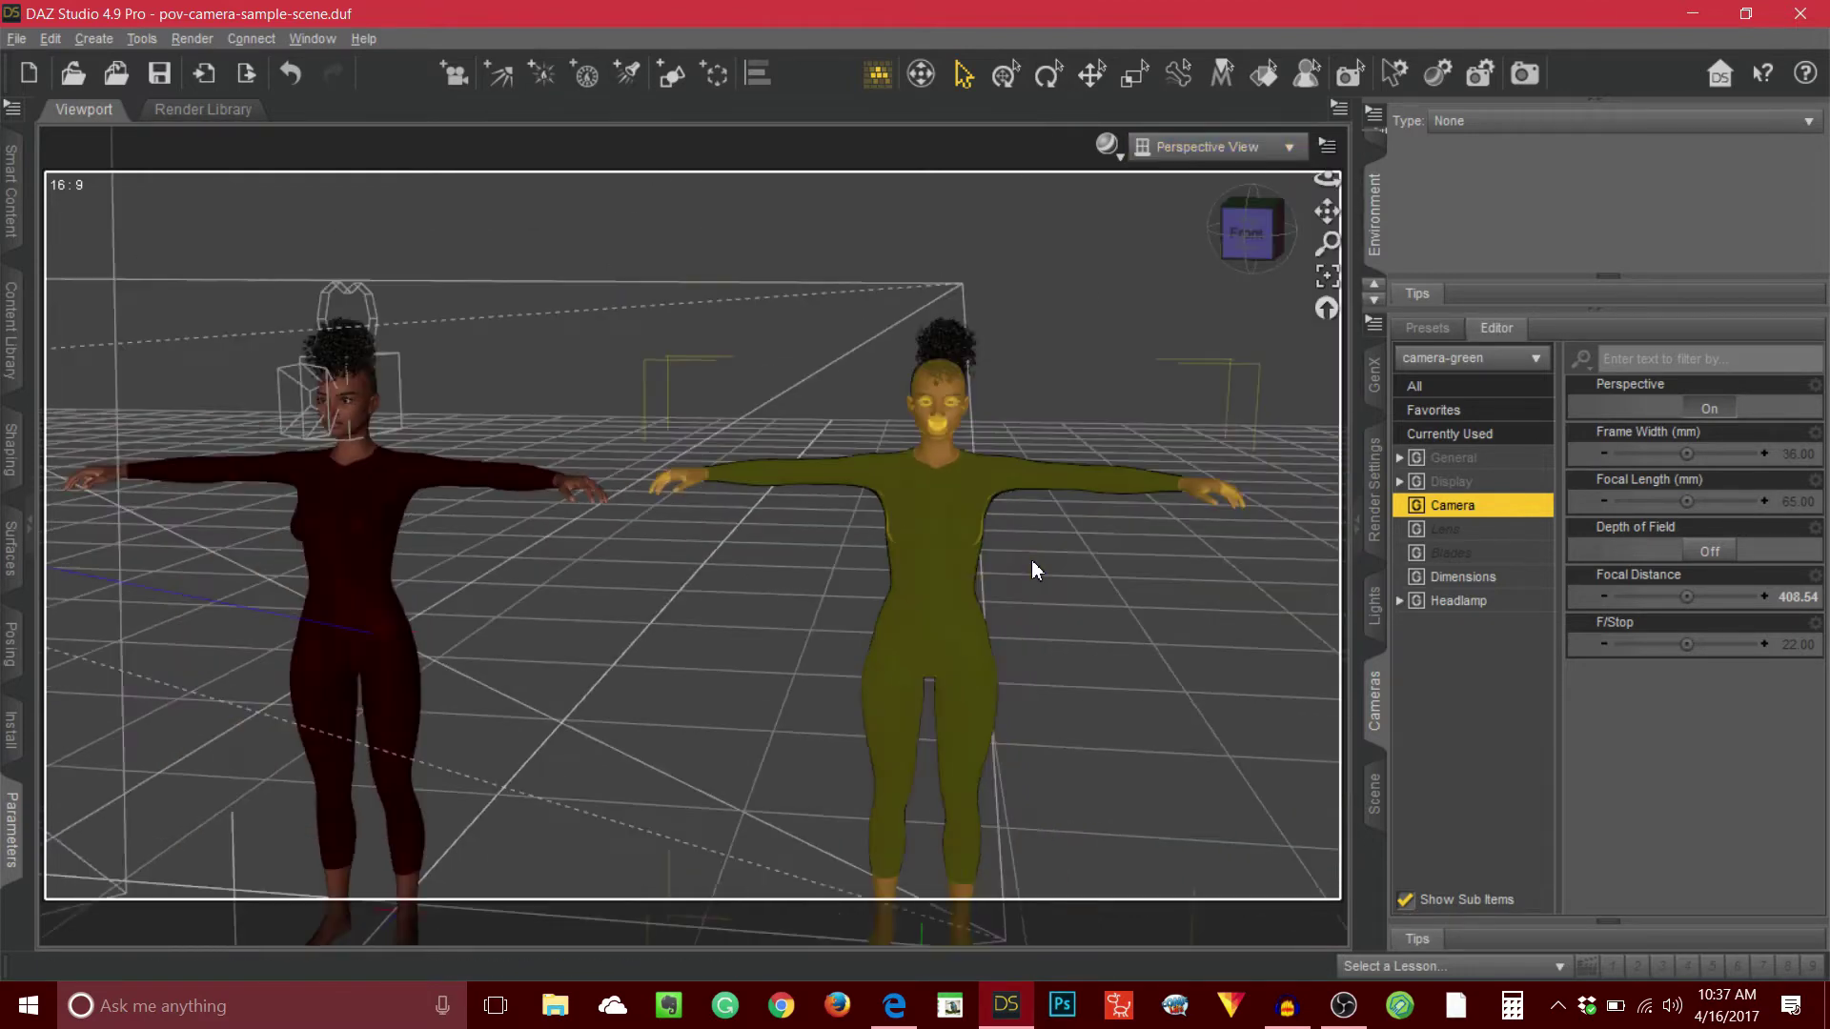
scroll(1032, 562, down, 2)
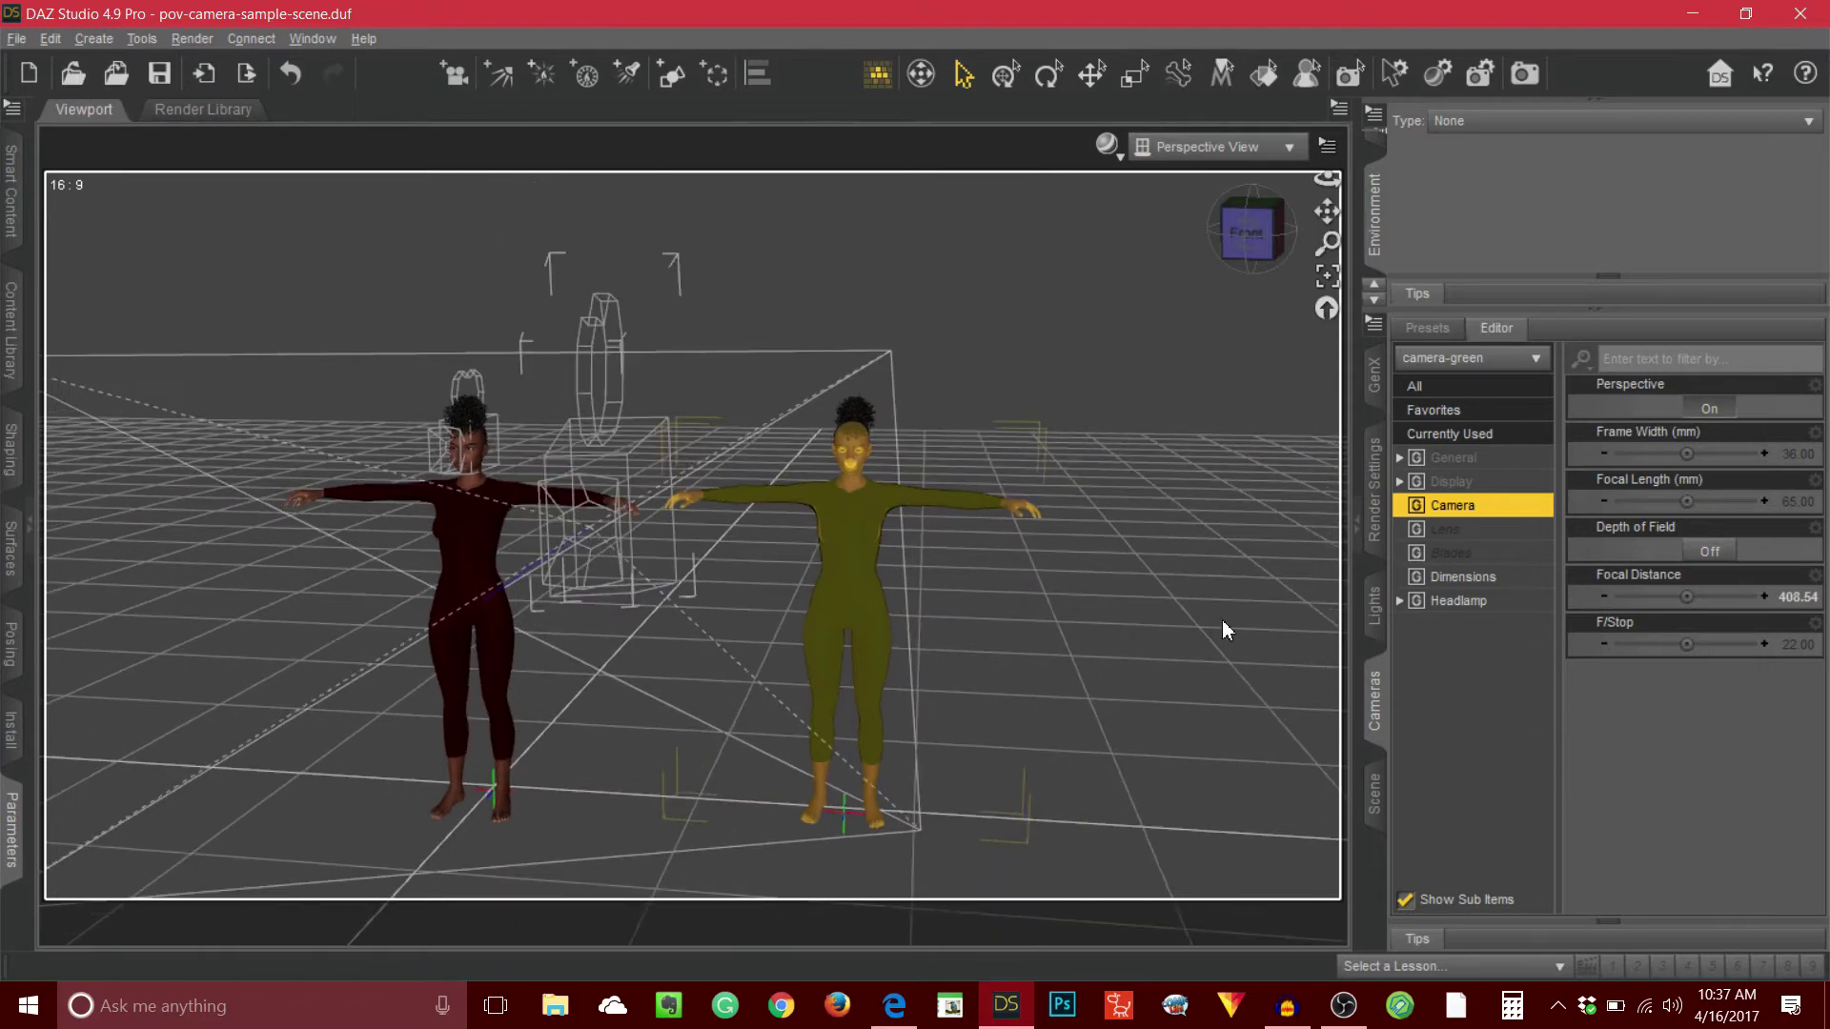
click(1375, 820)
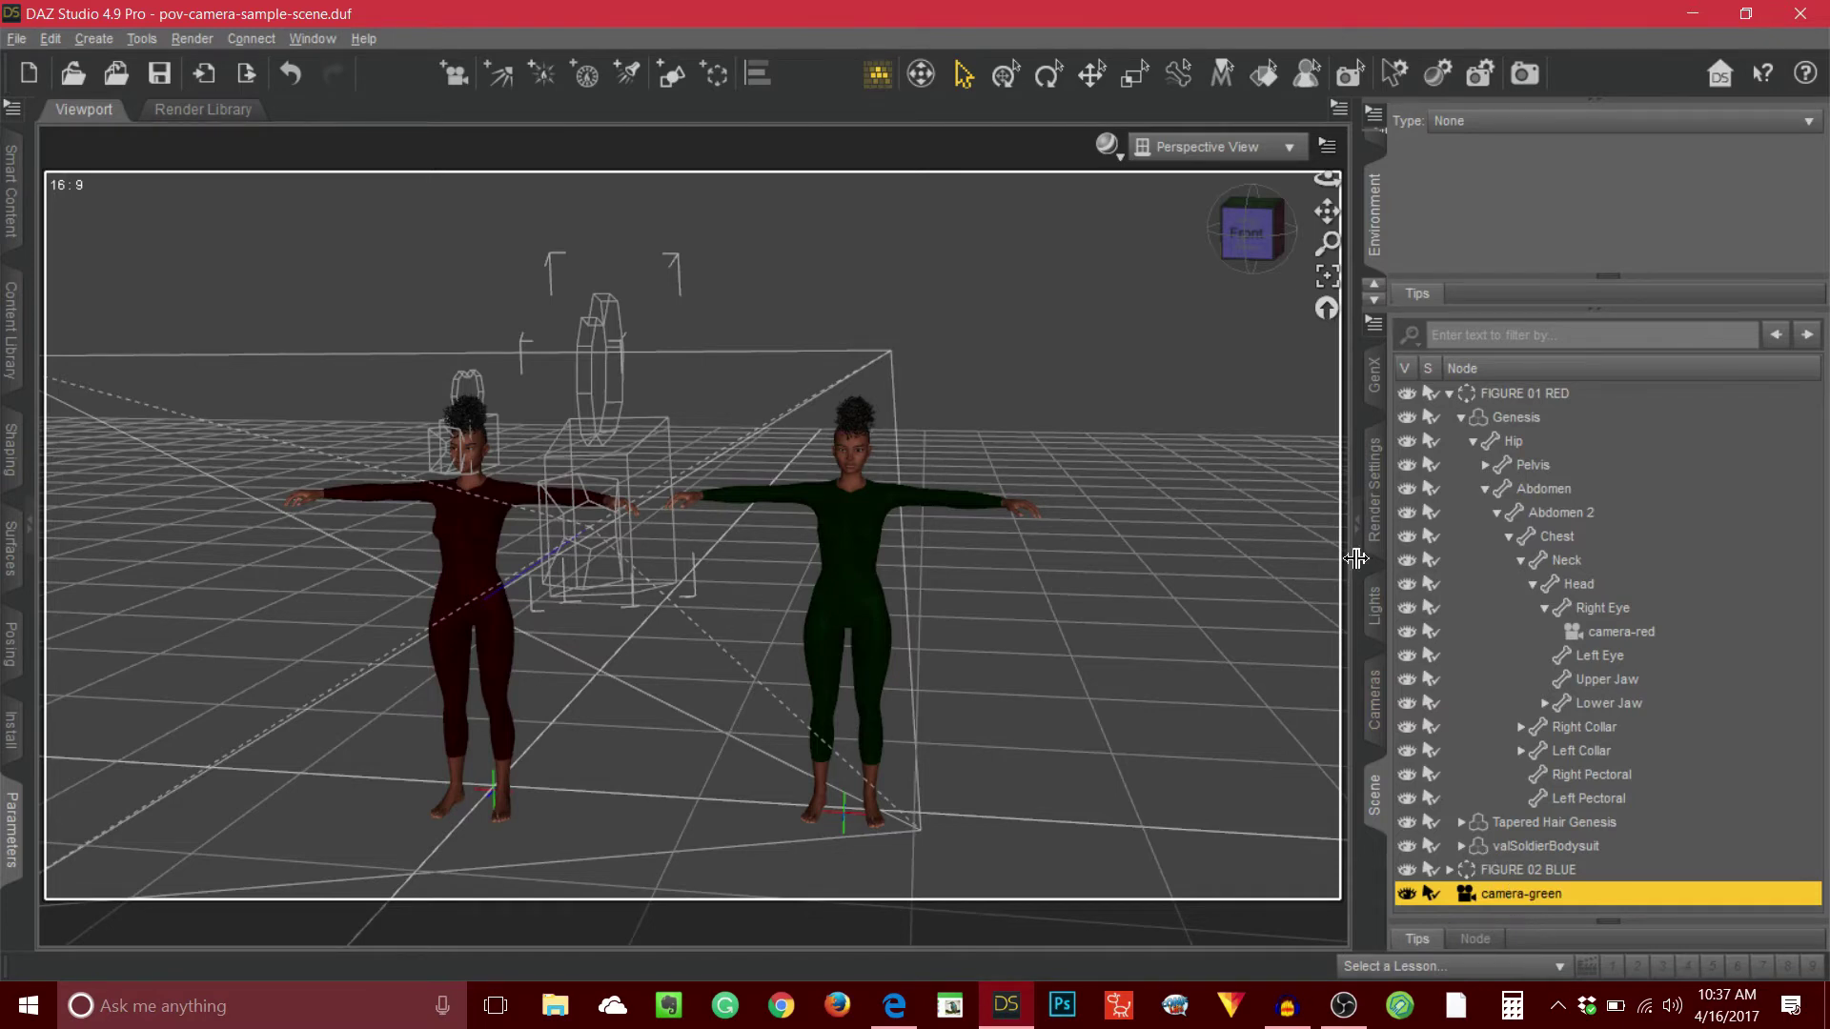
- Switch to Top View and zoom out to see where camera-green sits
click(1291, 148)
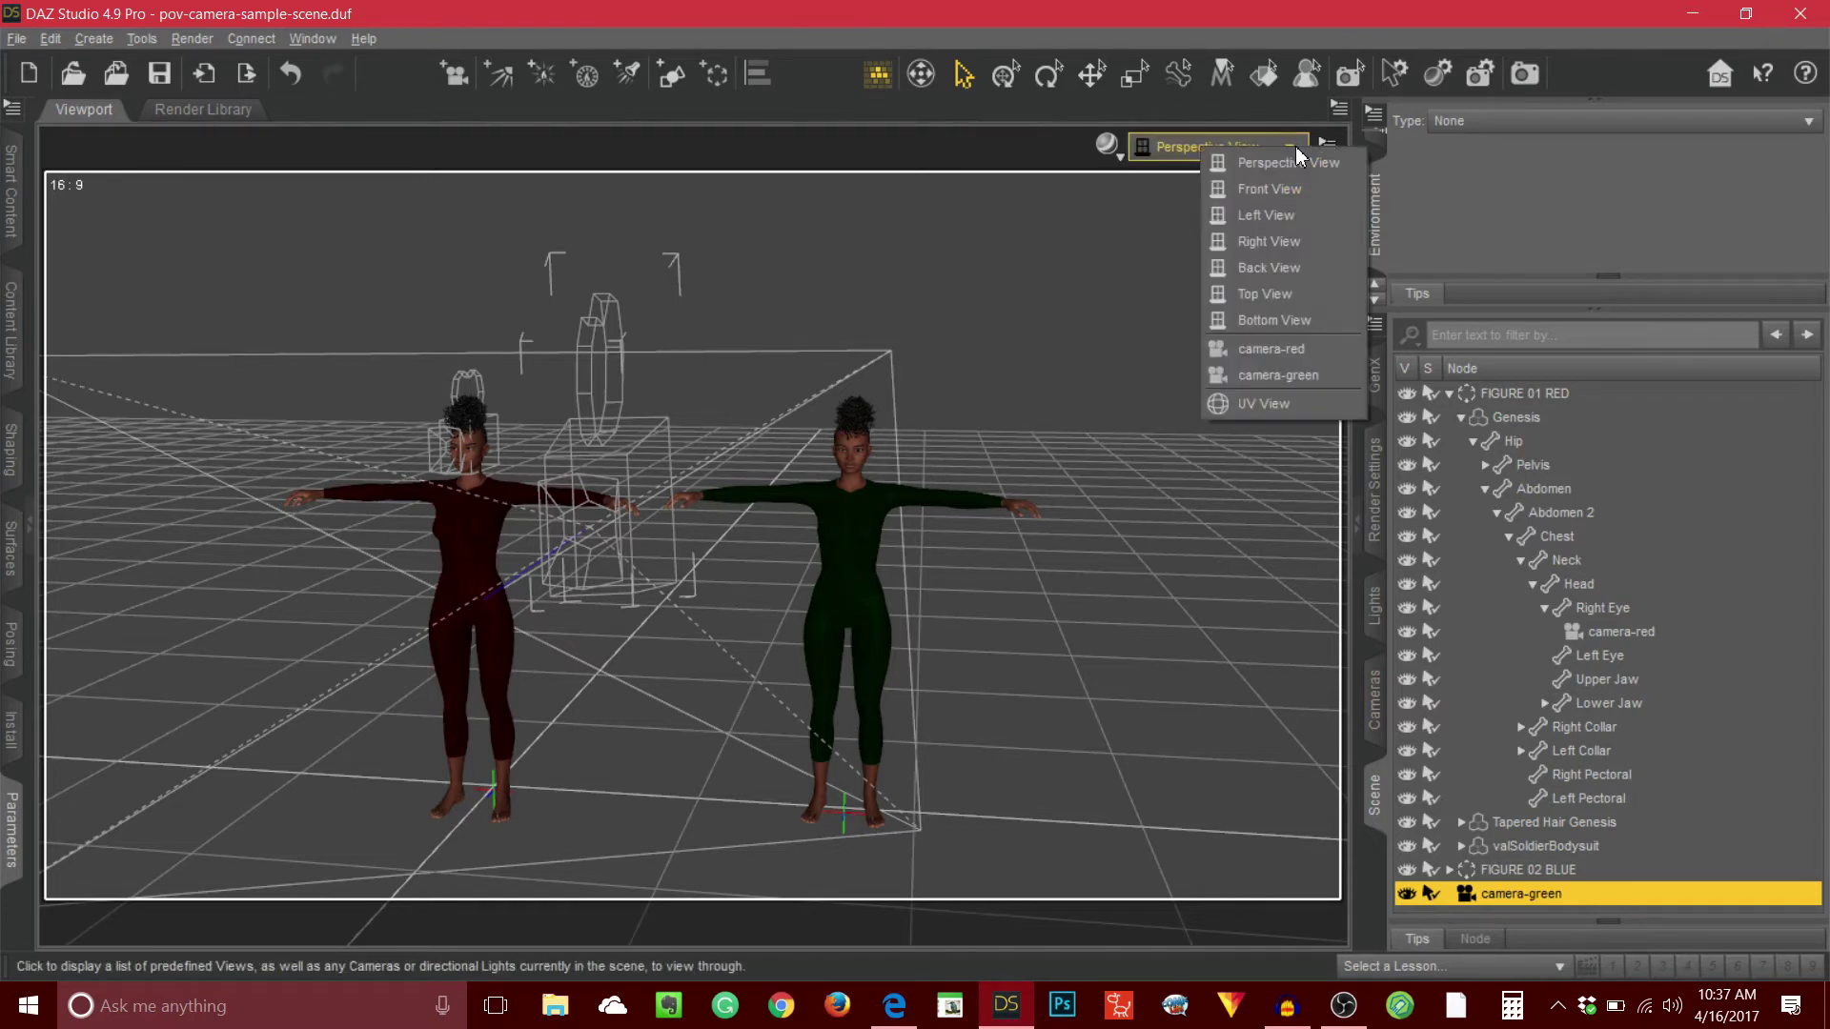
click(1290, 288)
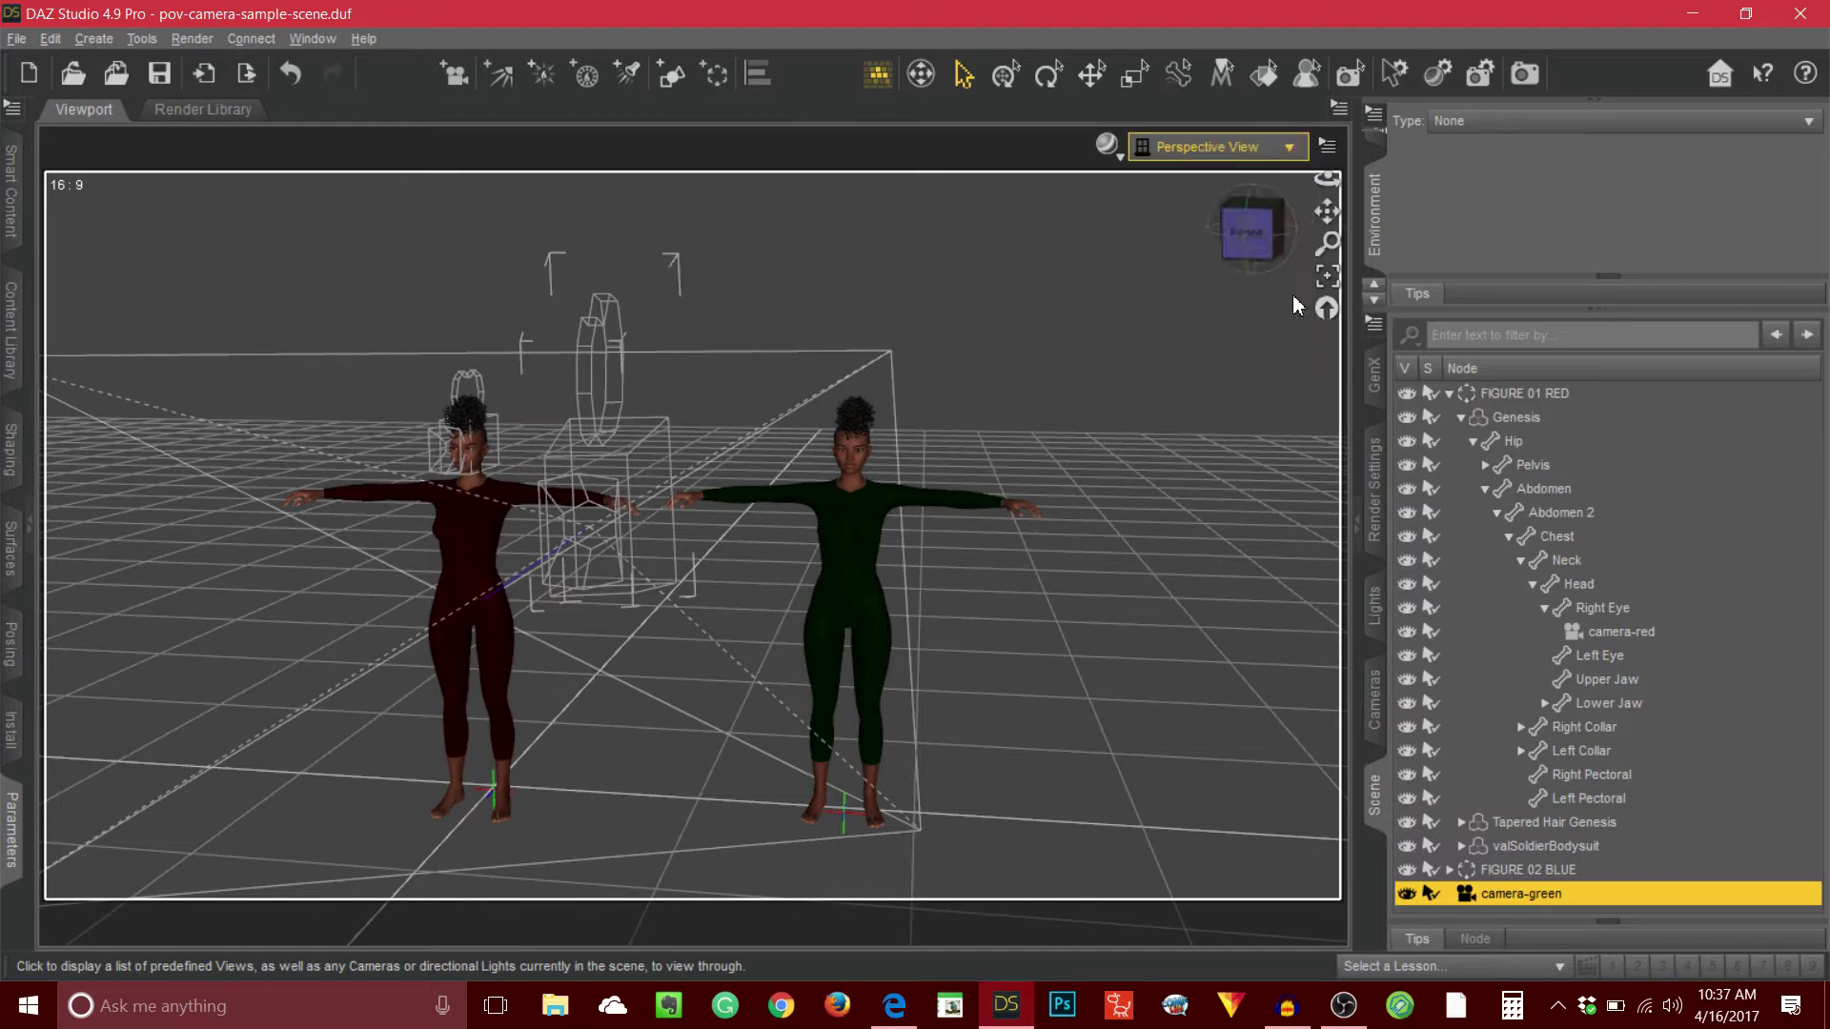
scroll(1014, 454, down, 10)
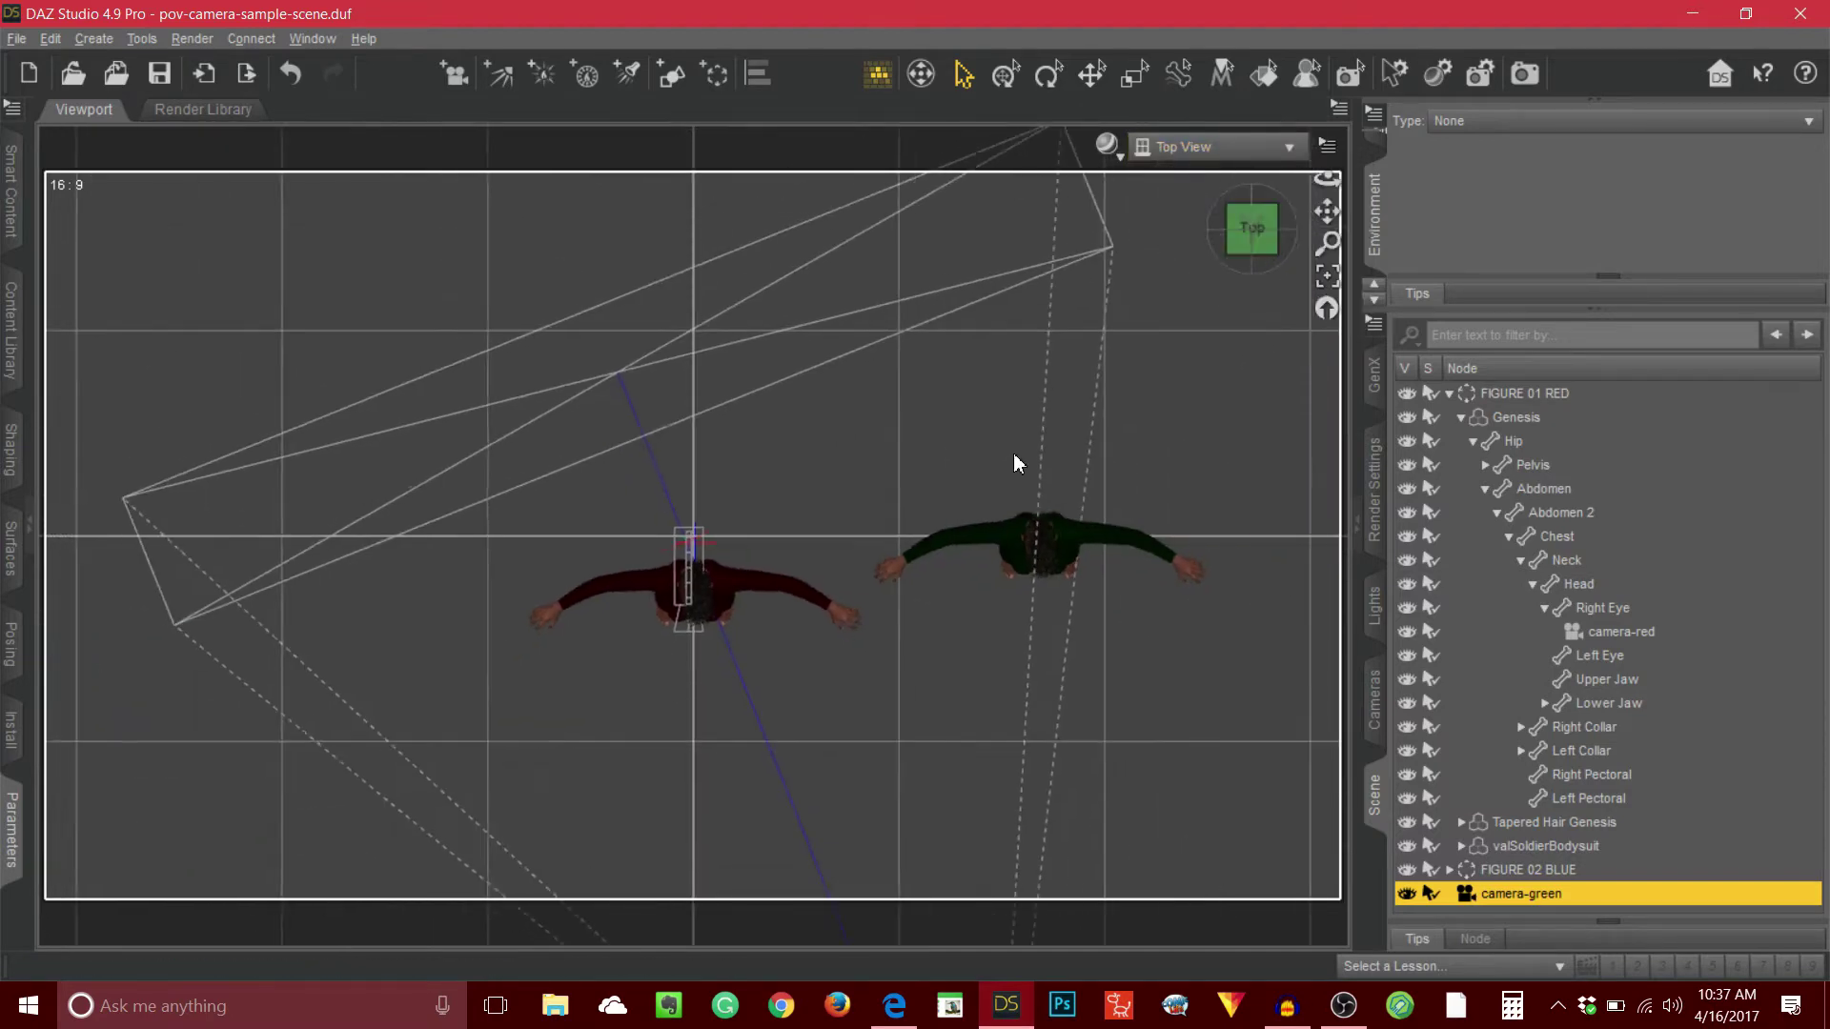
scroll(1014, 454, down, 10)
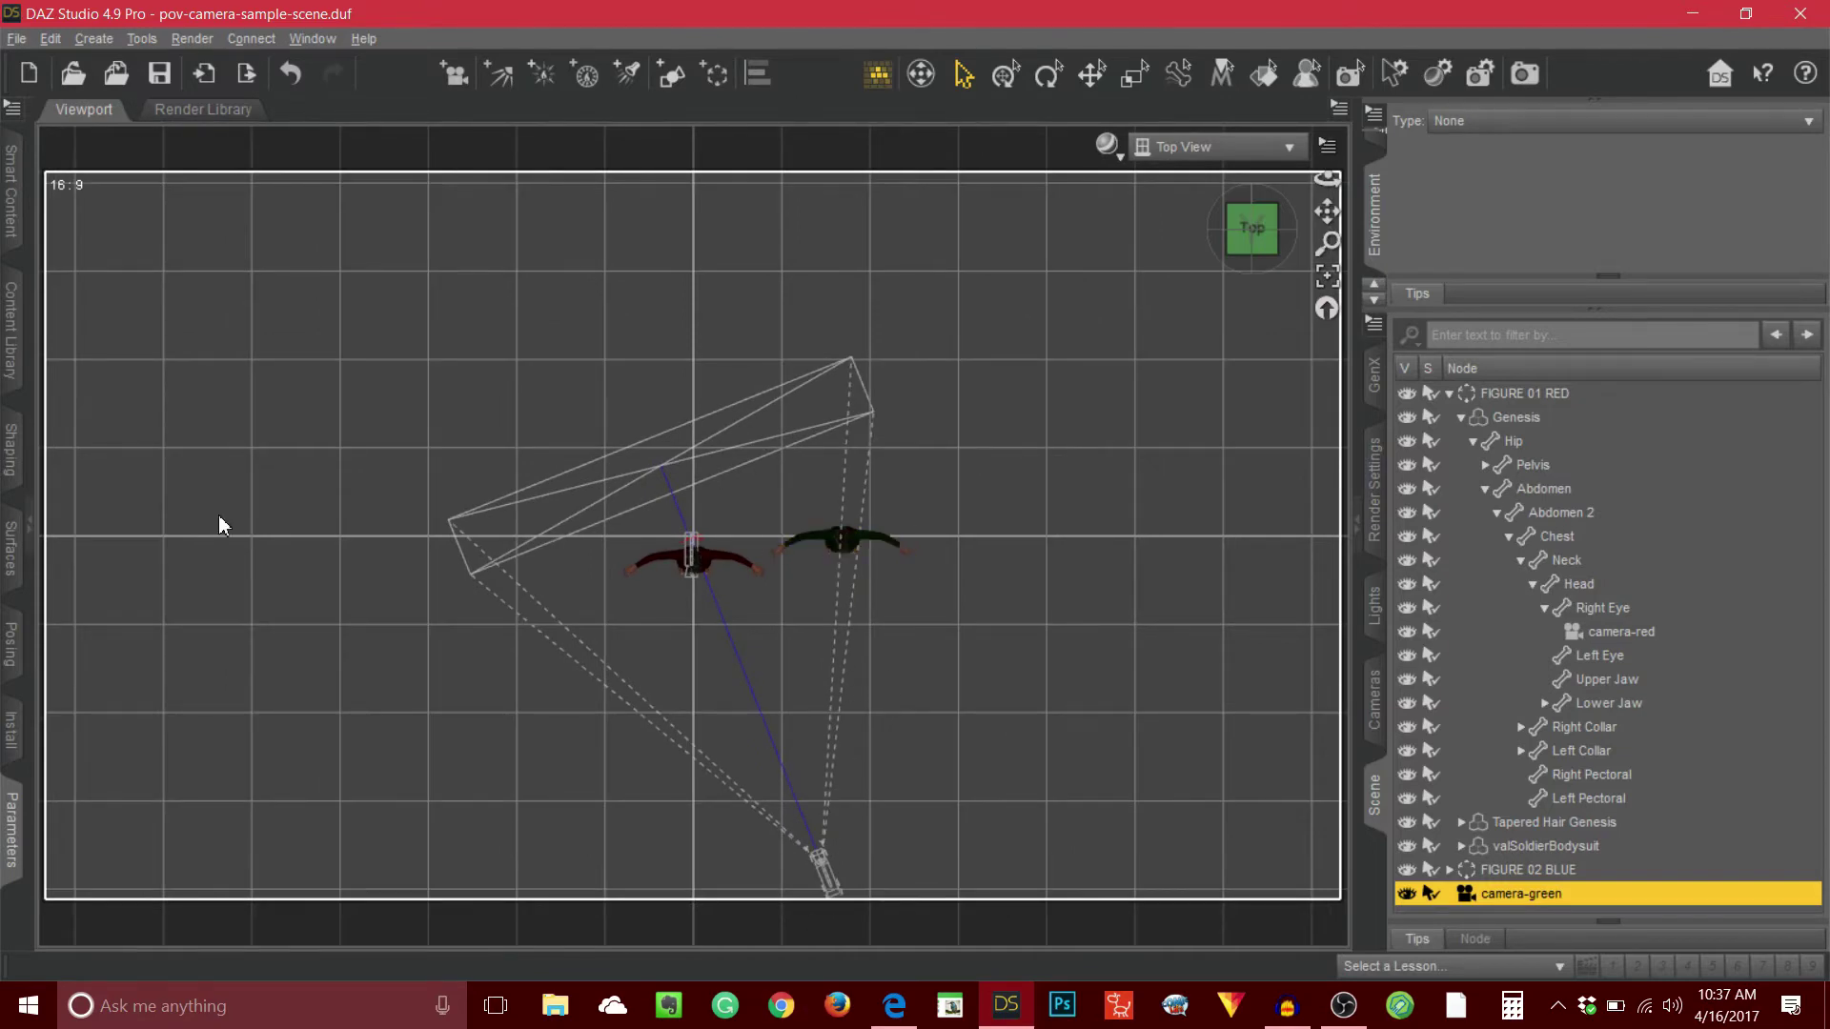
click(1376, 799)
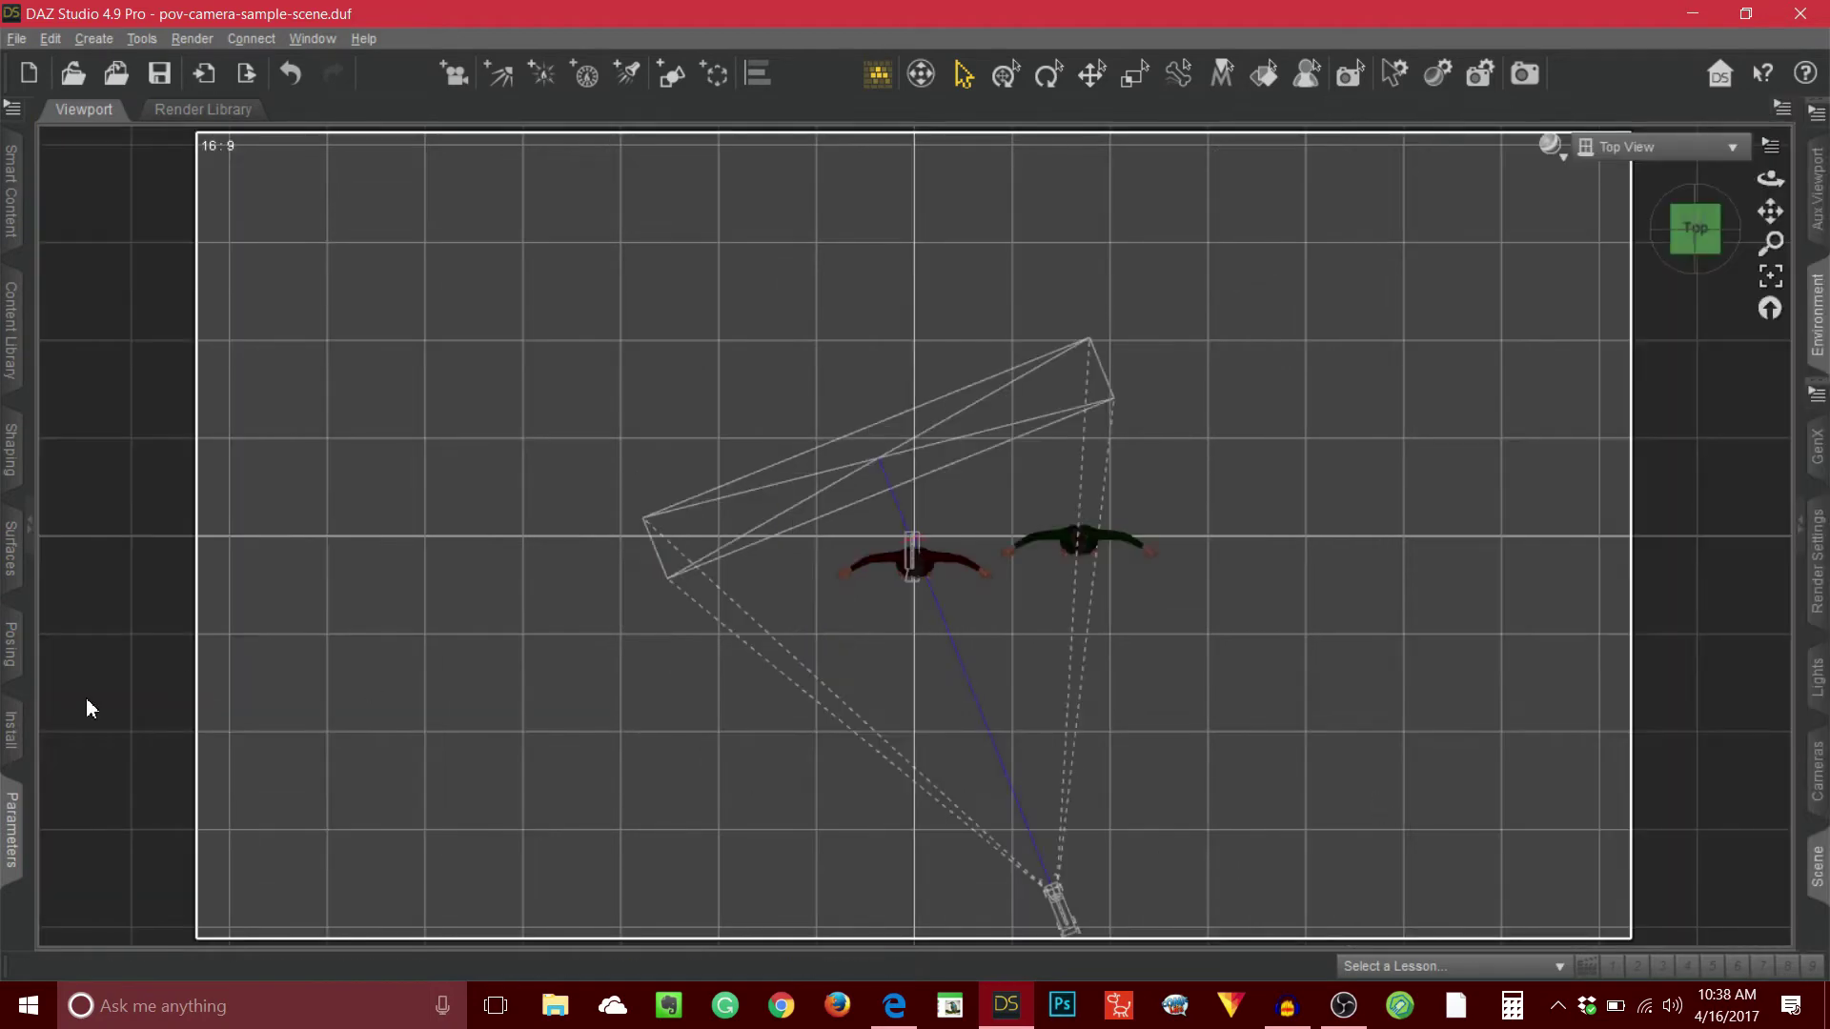
- Move camera-green toward the figures along X and Z and set its Y Rotate to 180
click(12, 831)
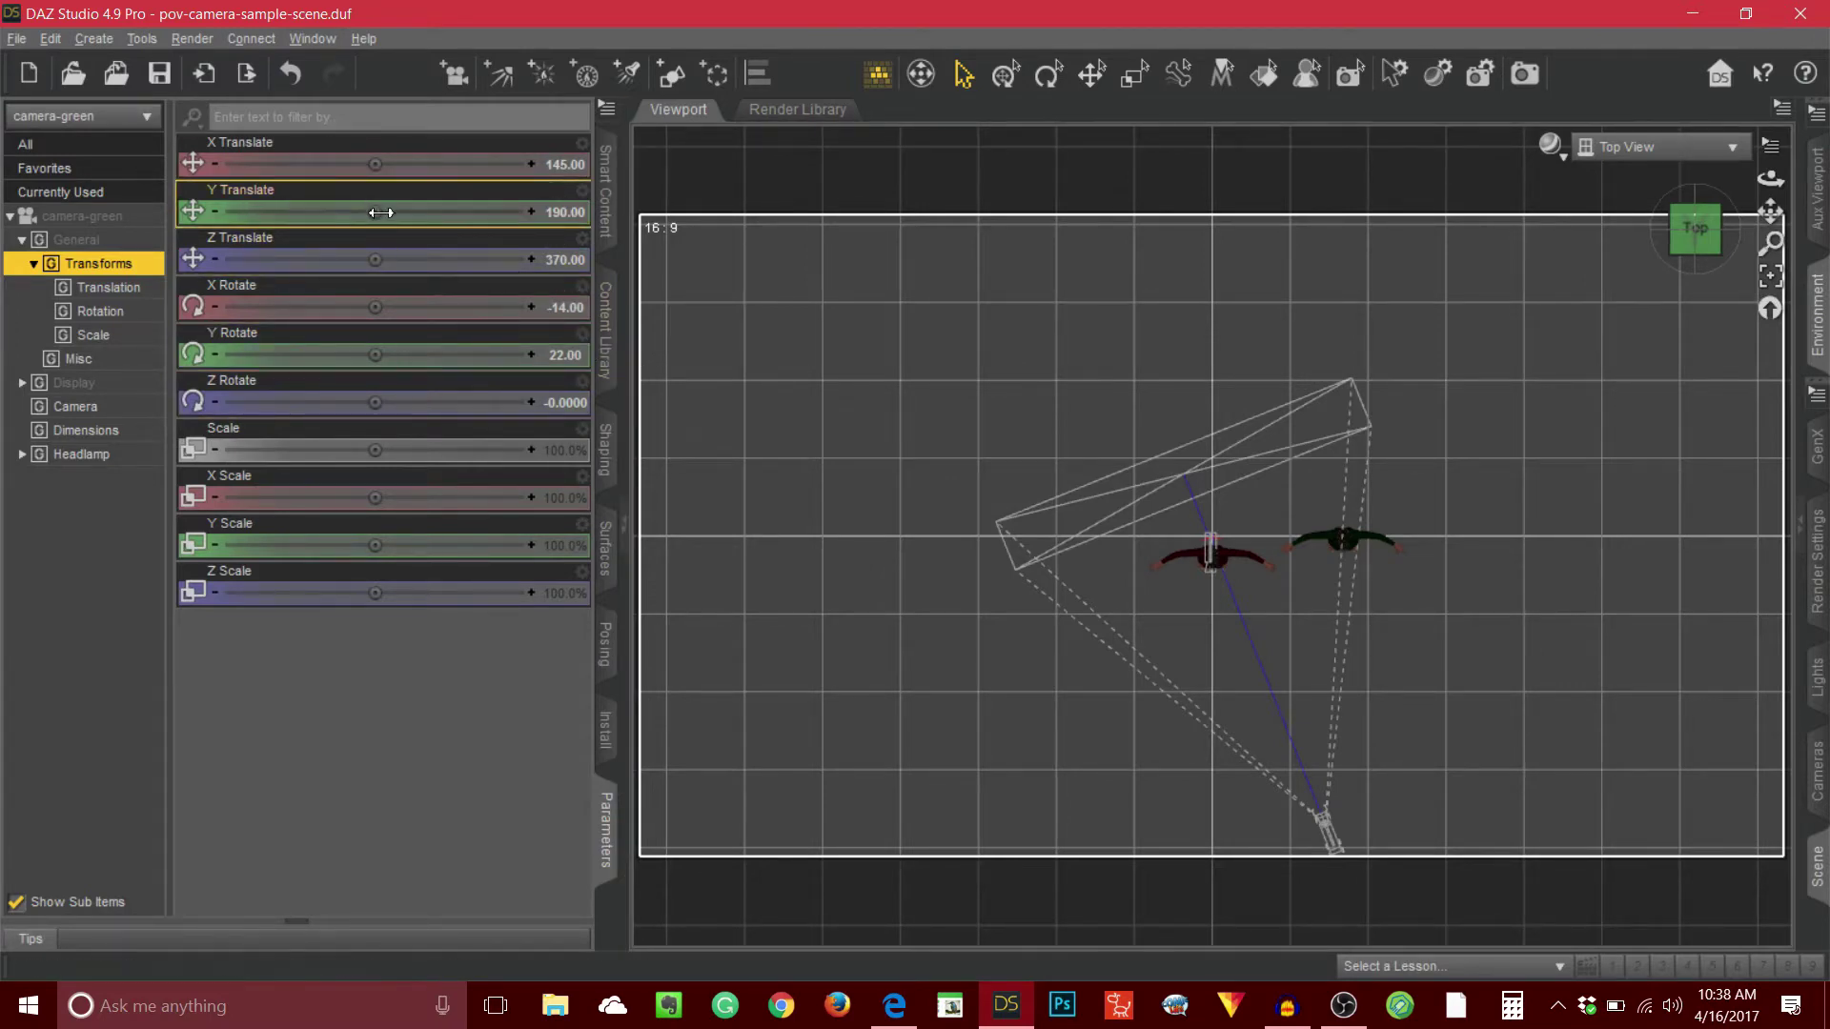
drag(374, 164, 427, 164)
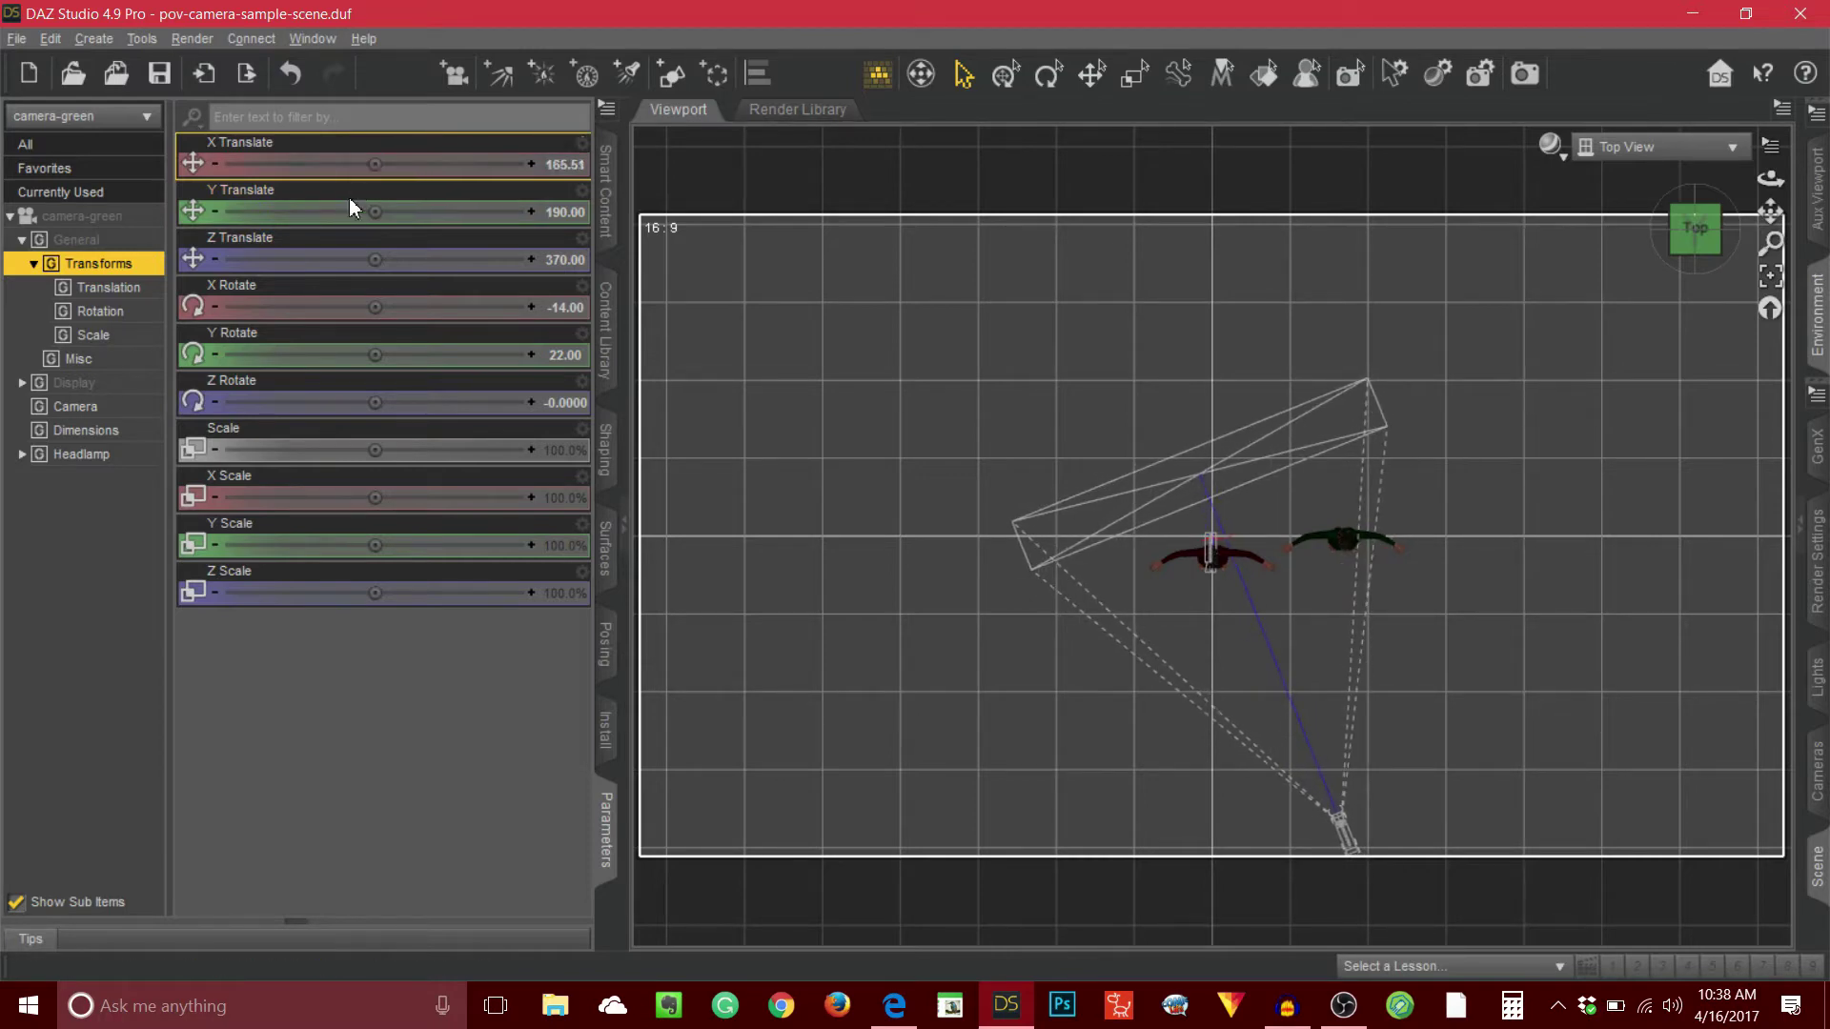
drag(405, 260, 262, 259)
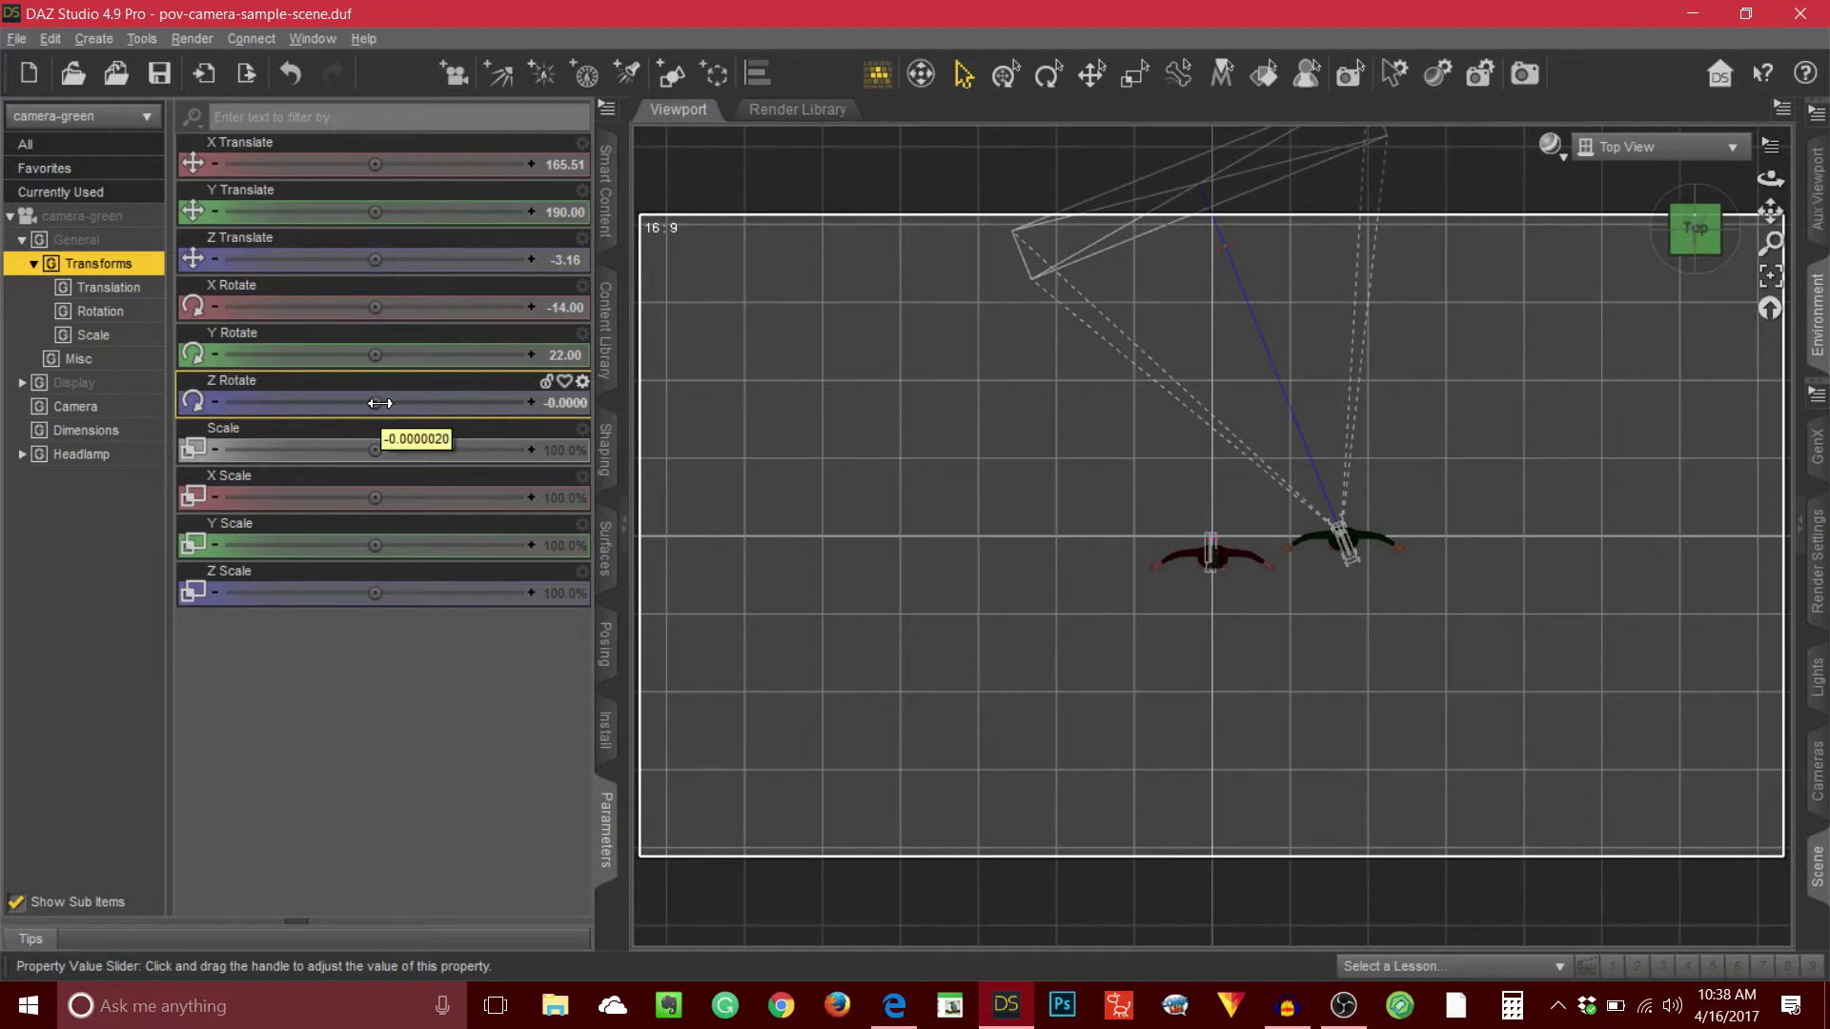
drag(375, 355, 463, 354)
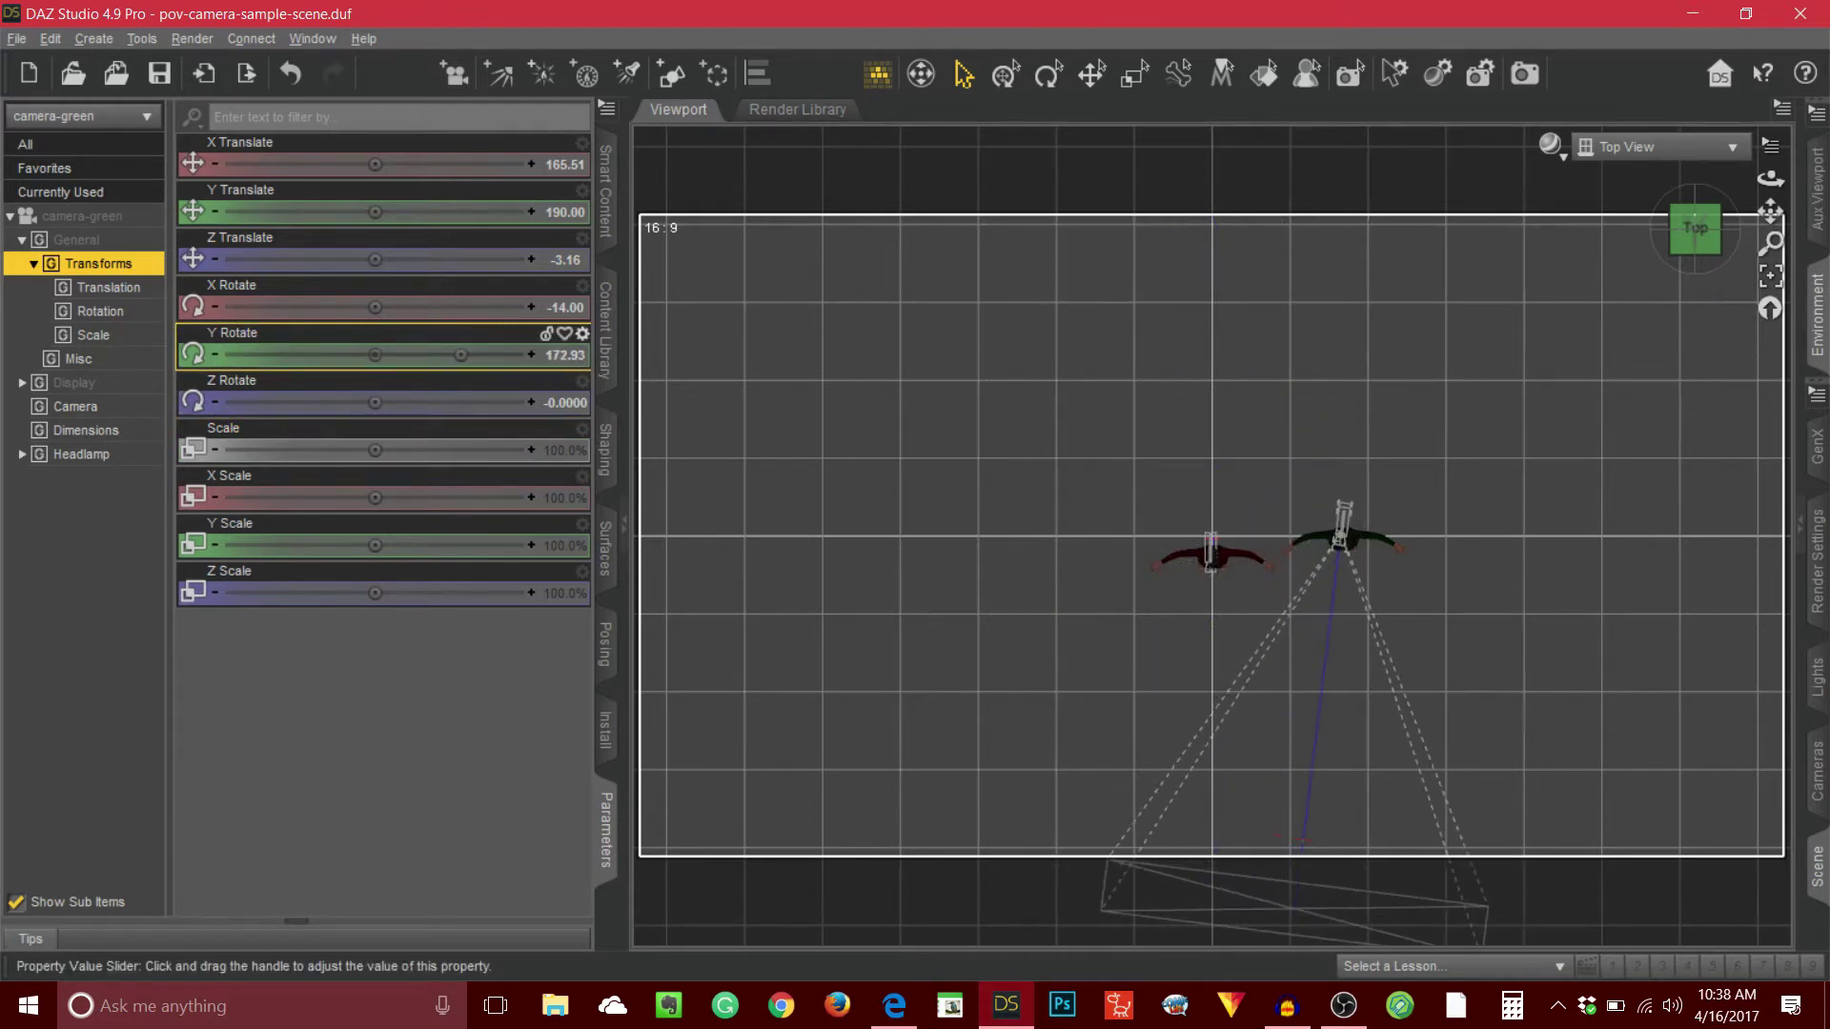
click(566, 354)
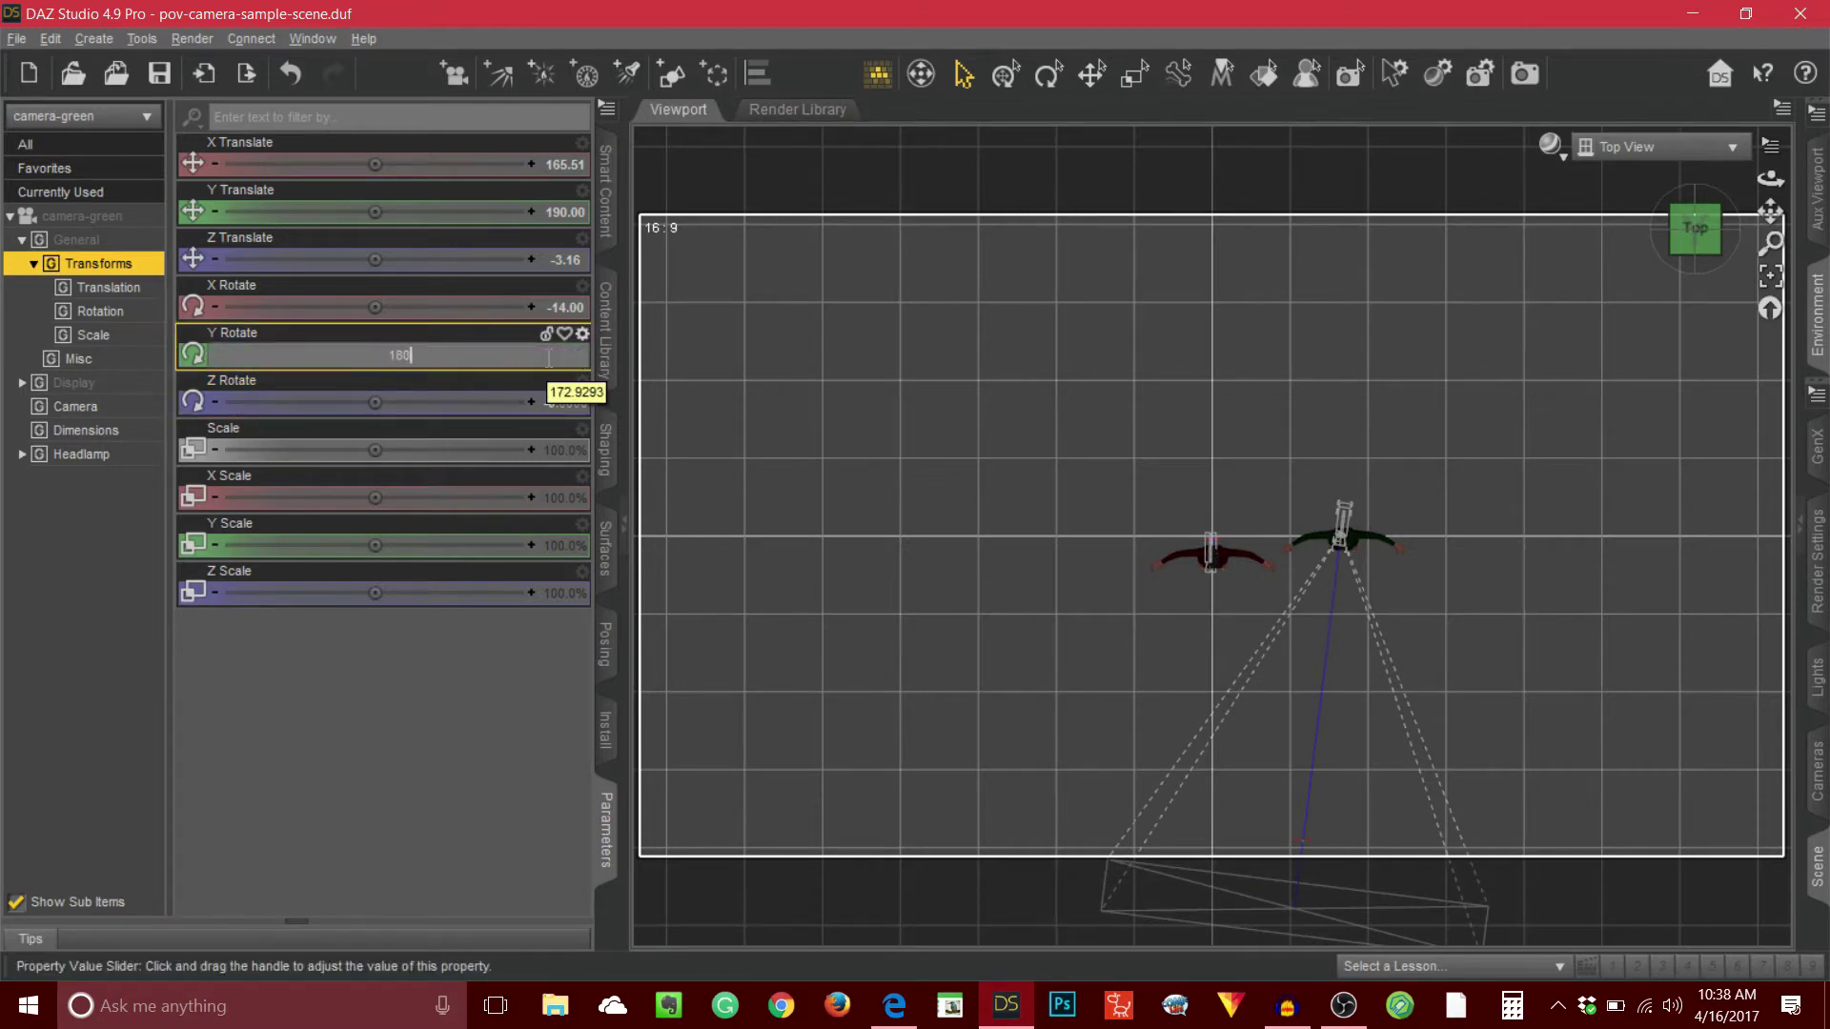
key(Return)
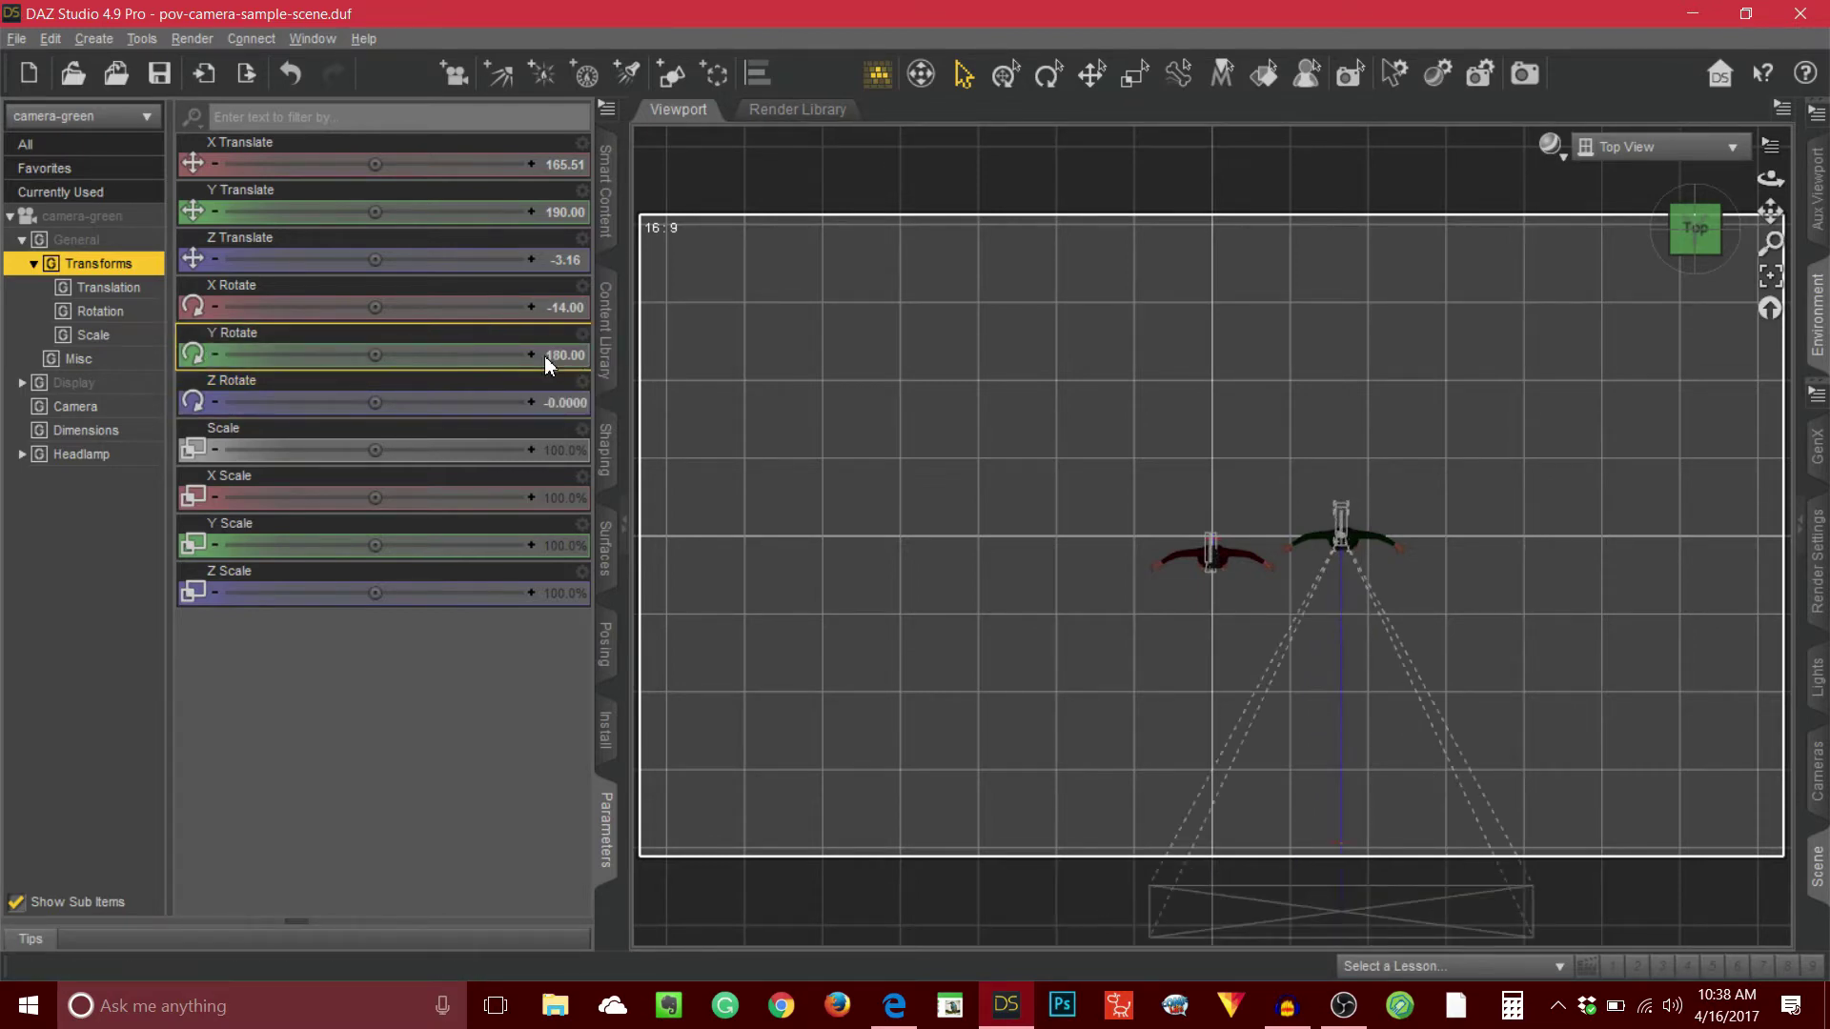
click(1730, 150)
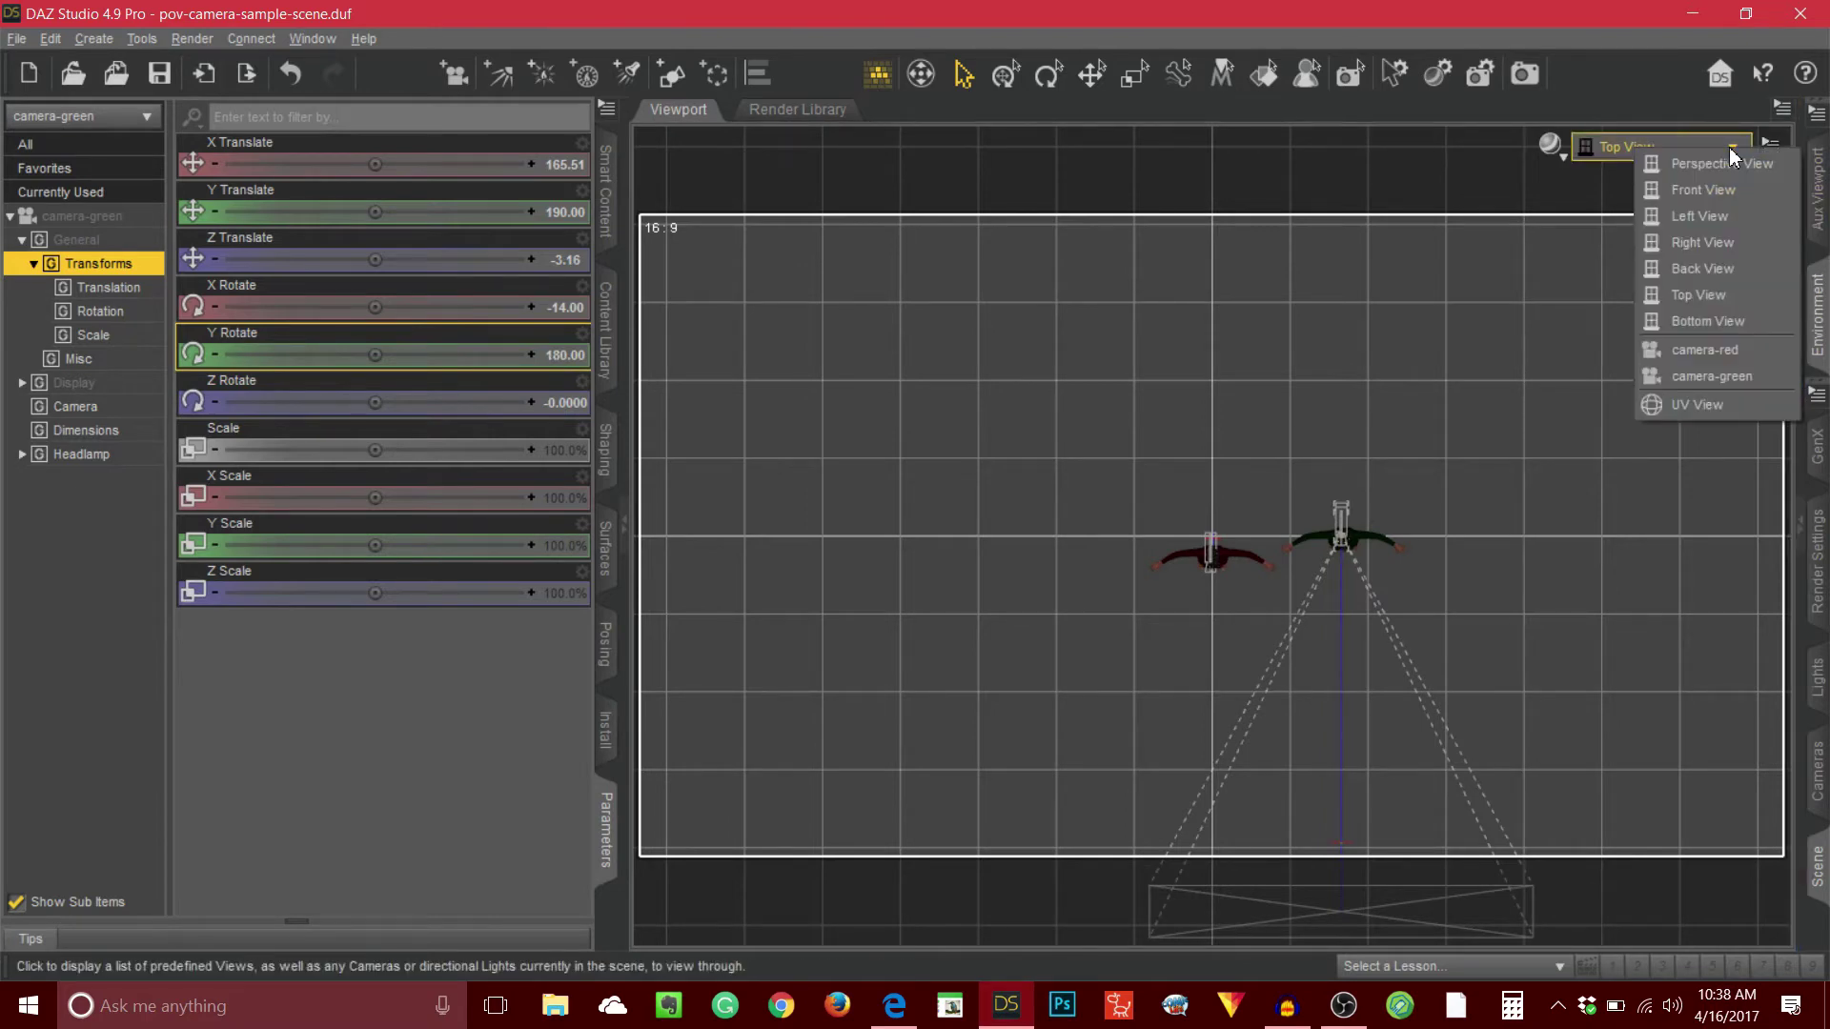
- In Front View, adjust camera-green's X and Y translate to center it on the figure's face
click(1725, 197)
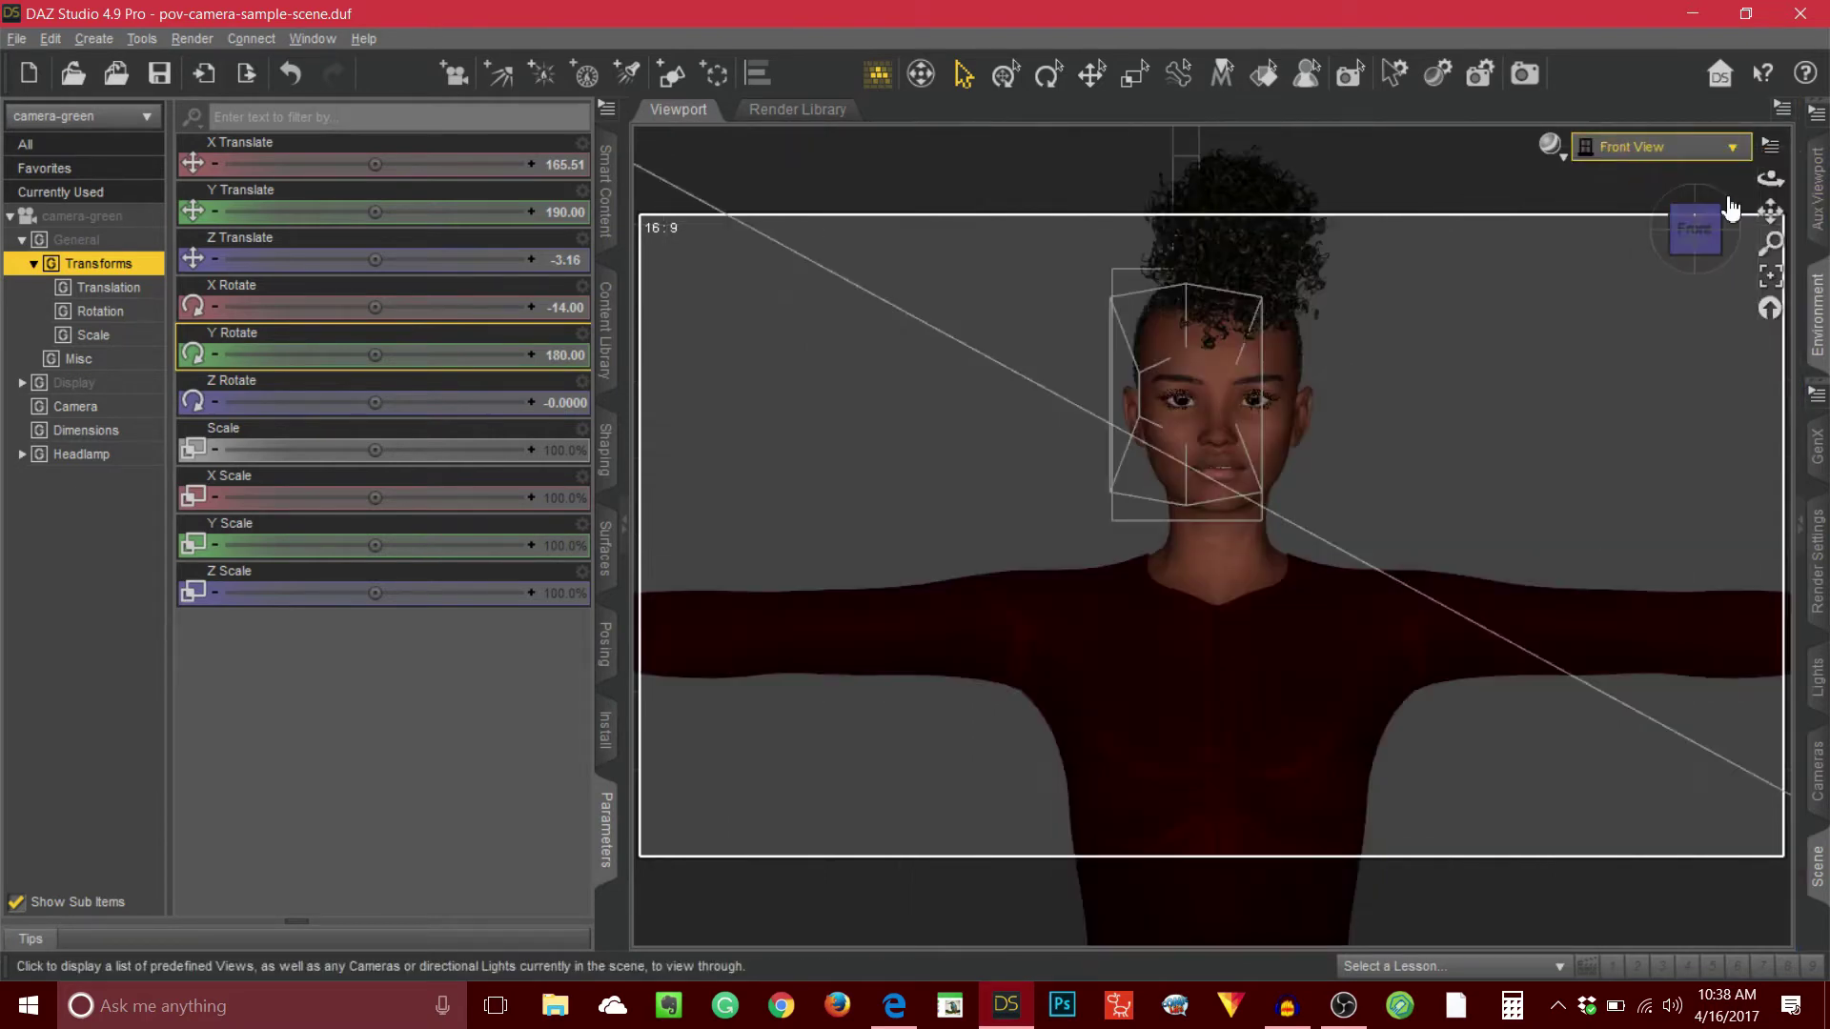
drag(1765, 208, 1771, 204)
drag(386, 213, 447, 260)
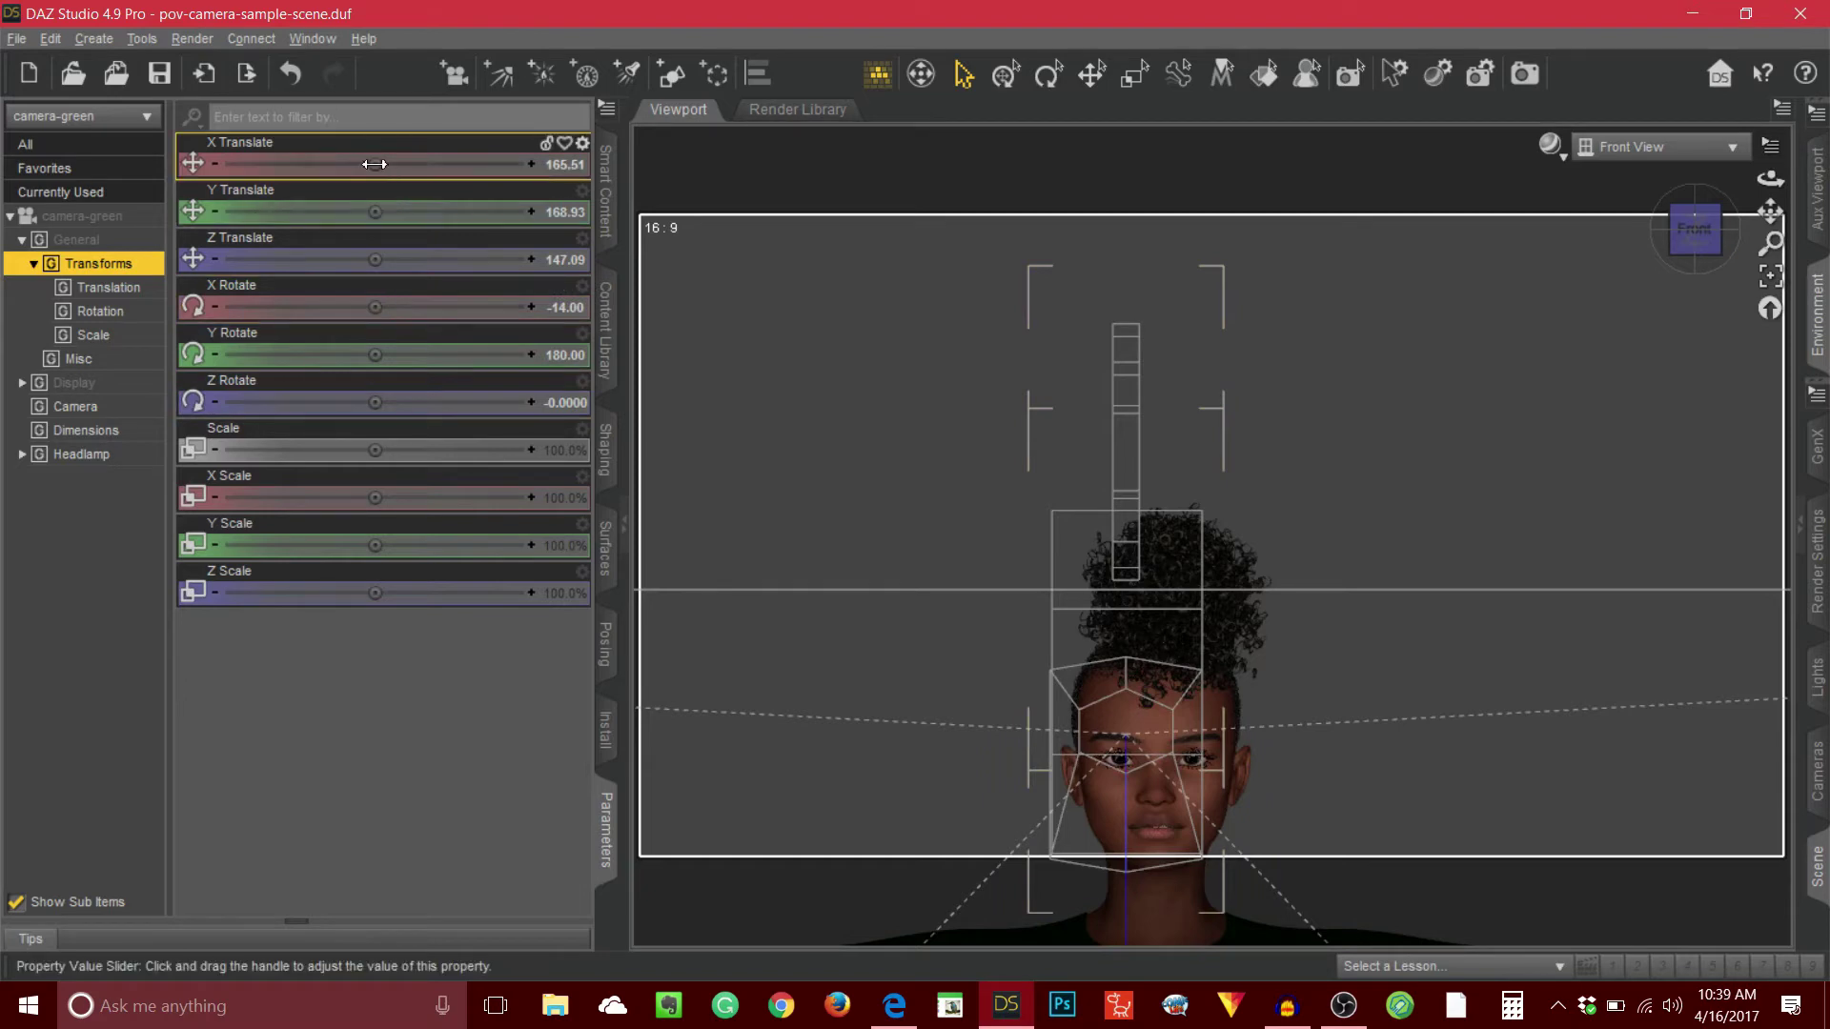
mouse_move(375, 163)
mouse_down()
mouse_move(399, 164)
mouse_move(365, 164)
mouse_up()
drag(303, 211, 295, 203)
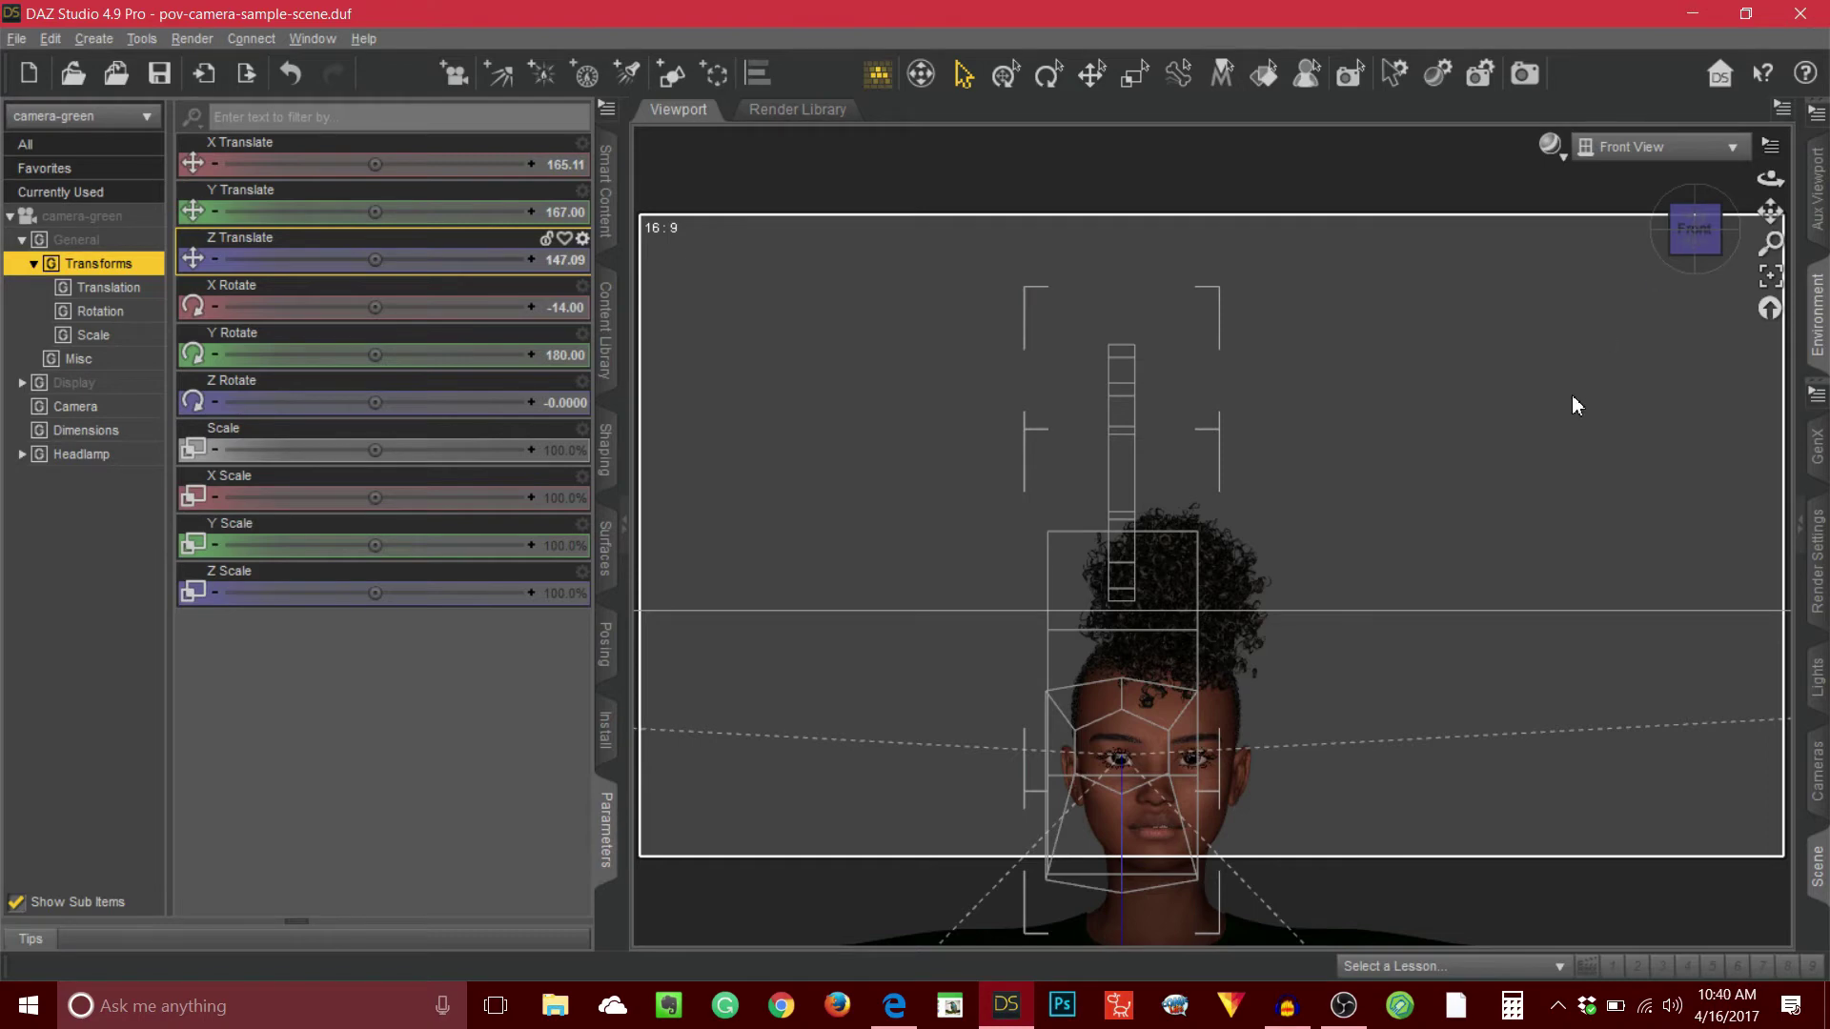
- Switch to Right View, zoom and pan onto the heads, and show the Scene tree
click(1726, 150)
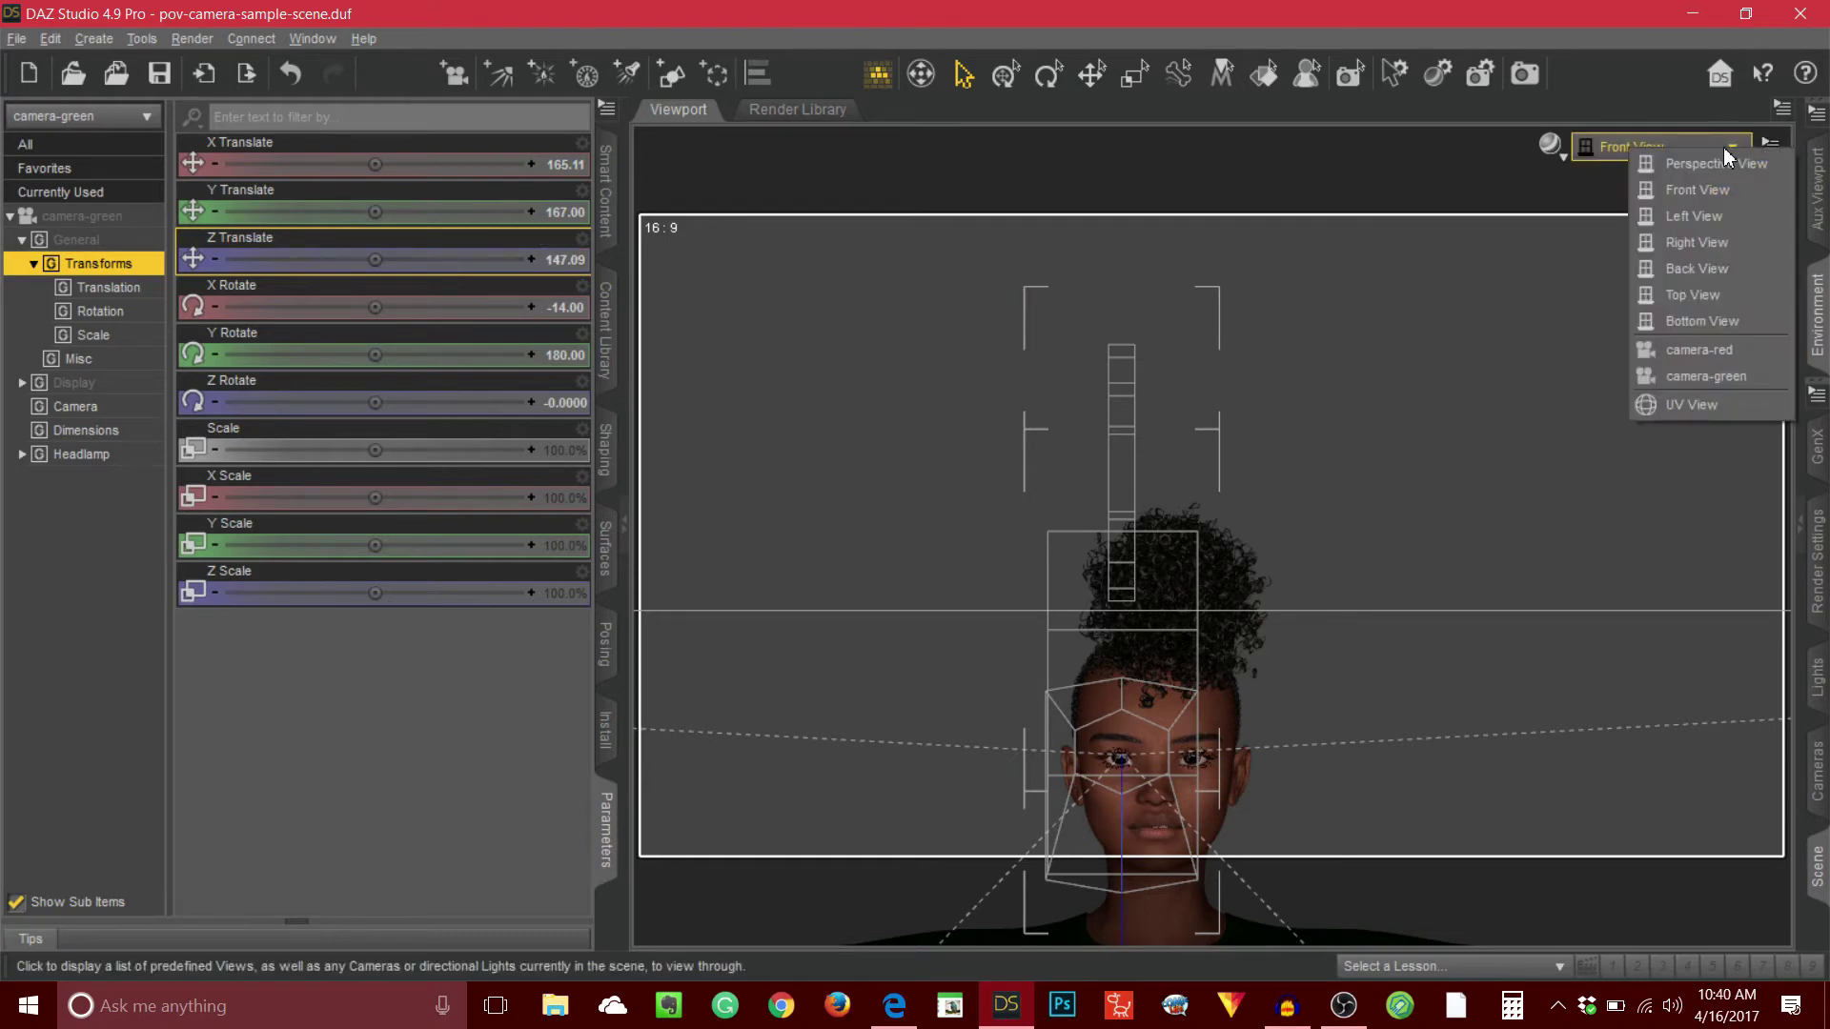
click(1721, 244)
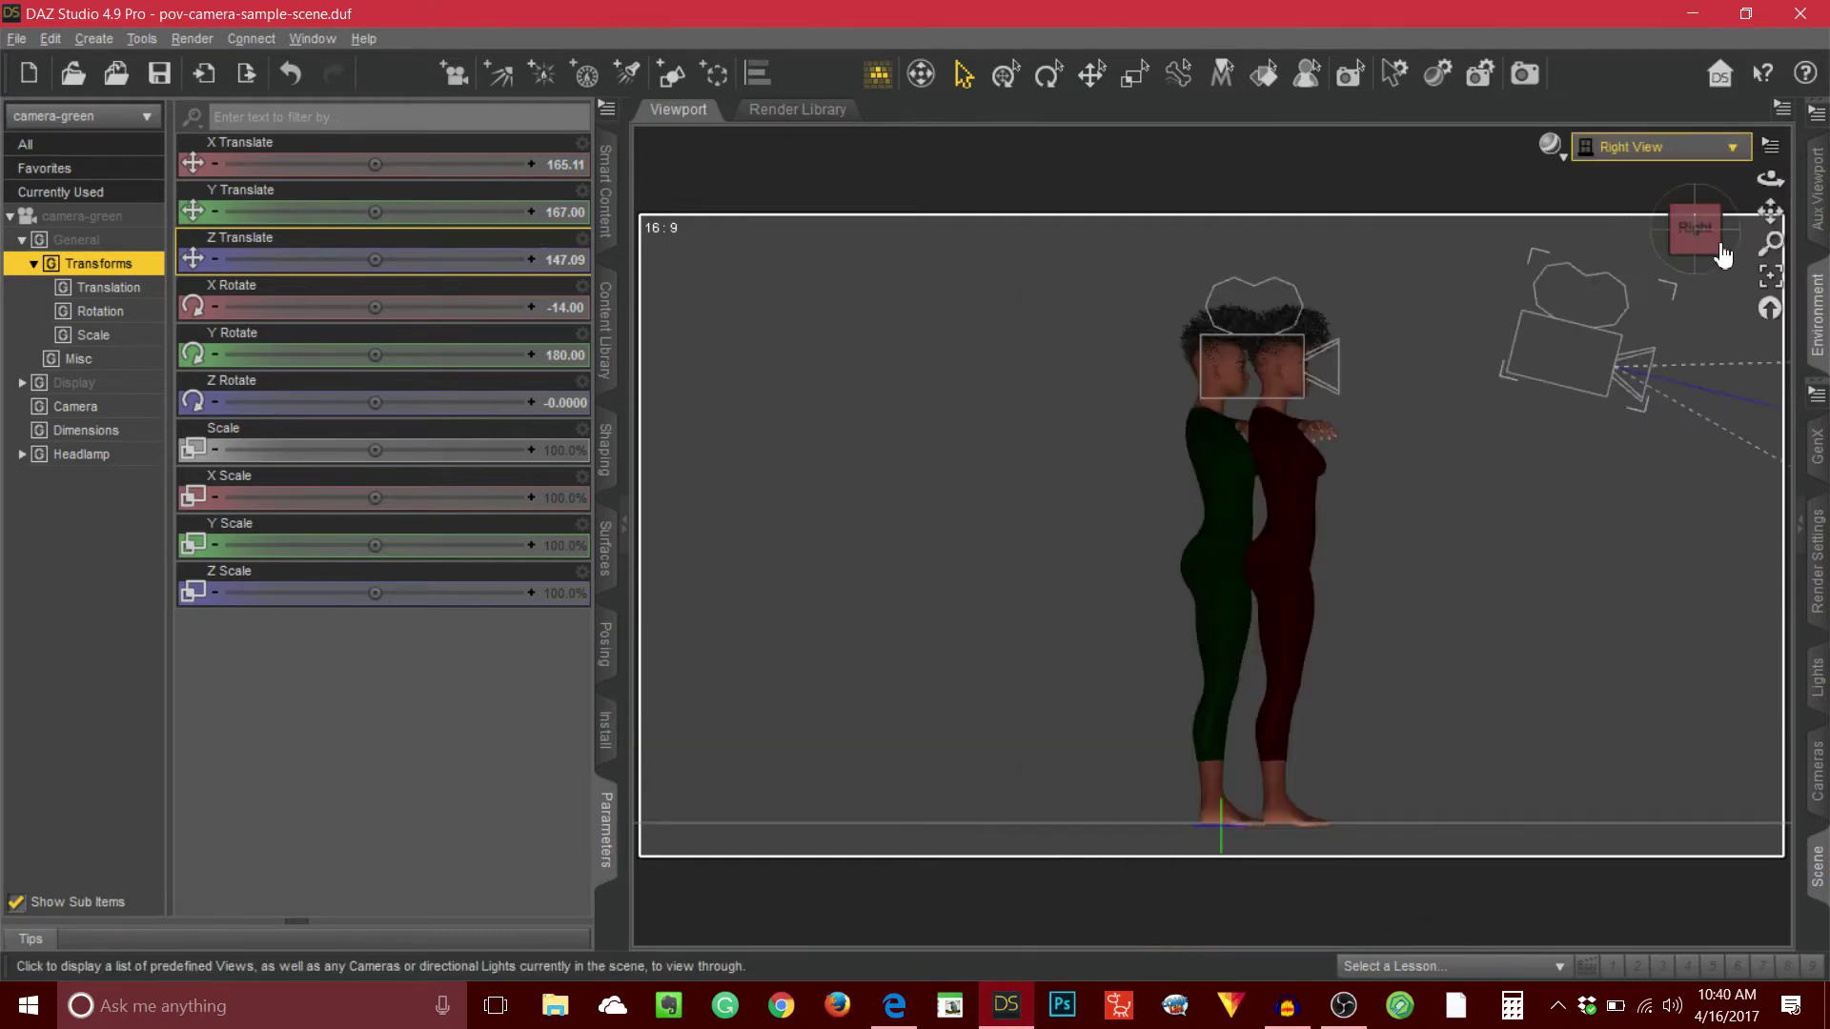
scroll(1448, 521, up, 5)
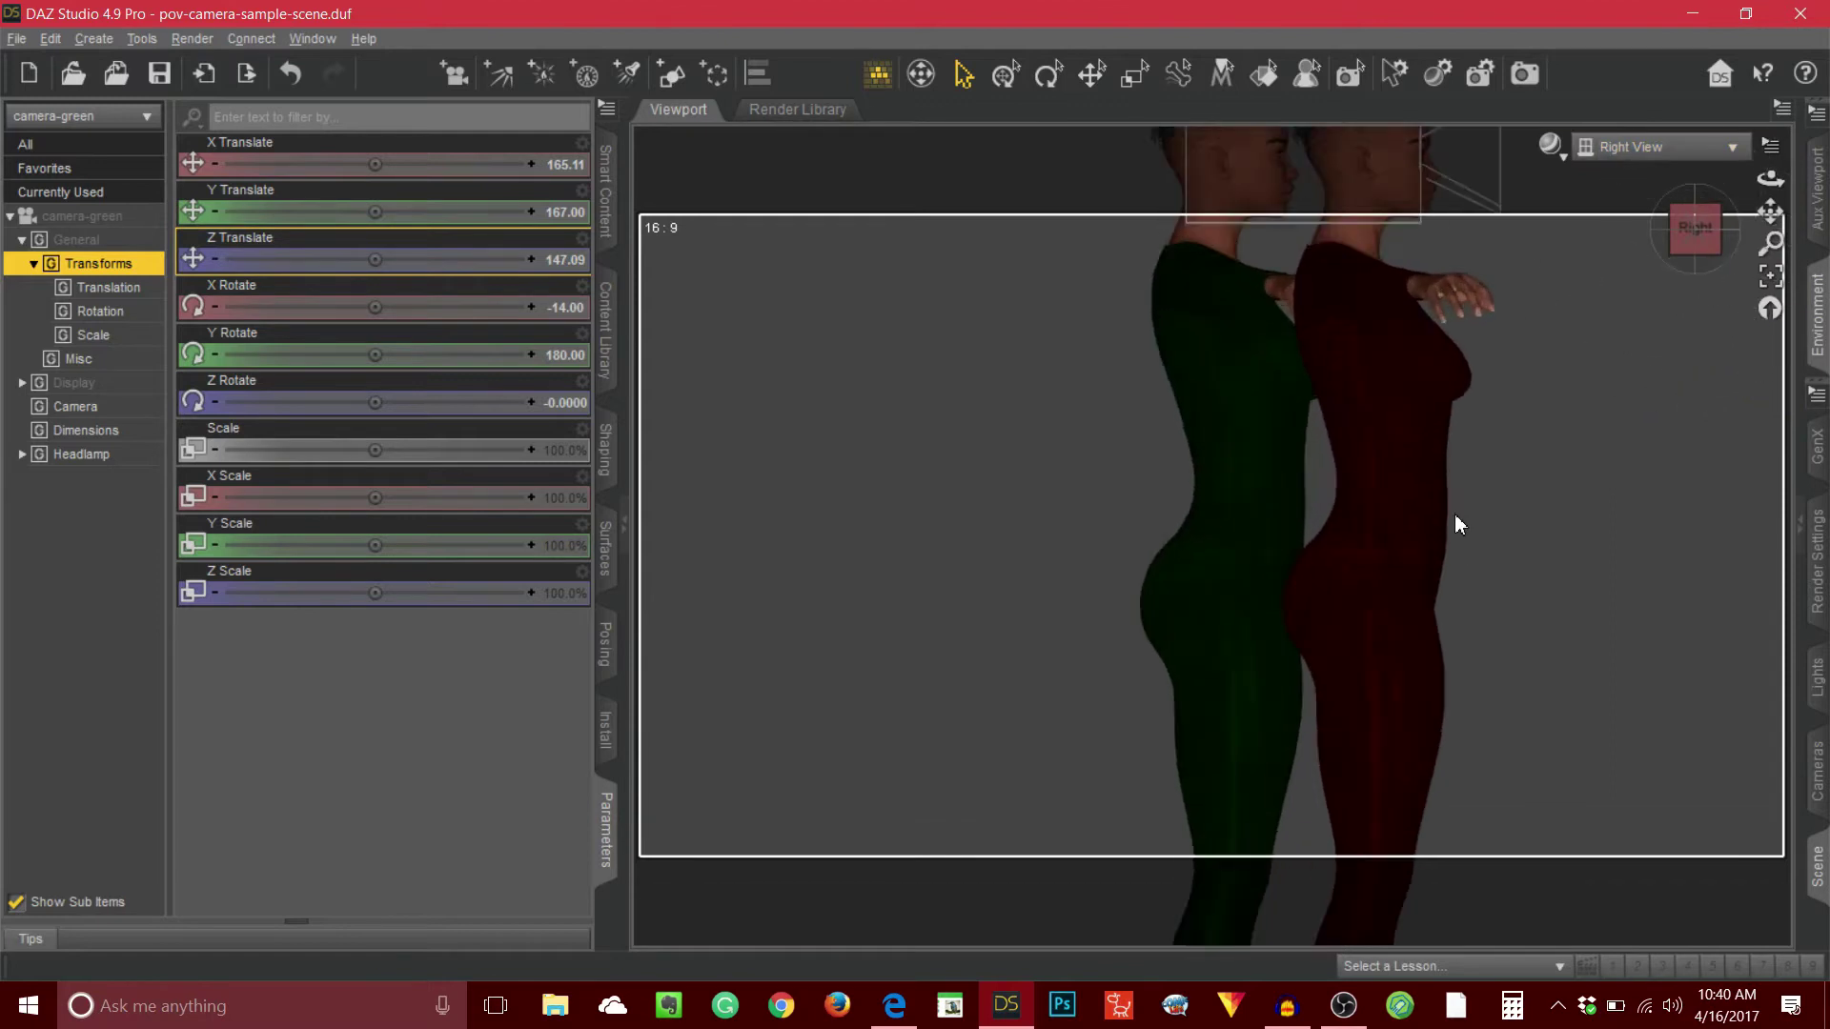
drag(1769, 211, 1729, 286)
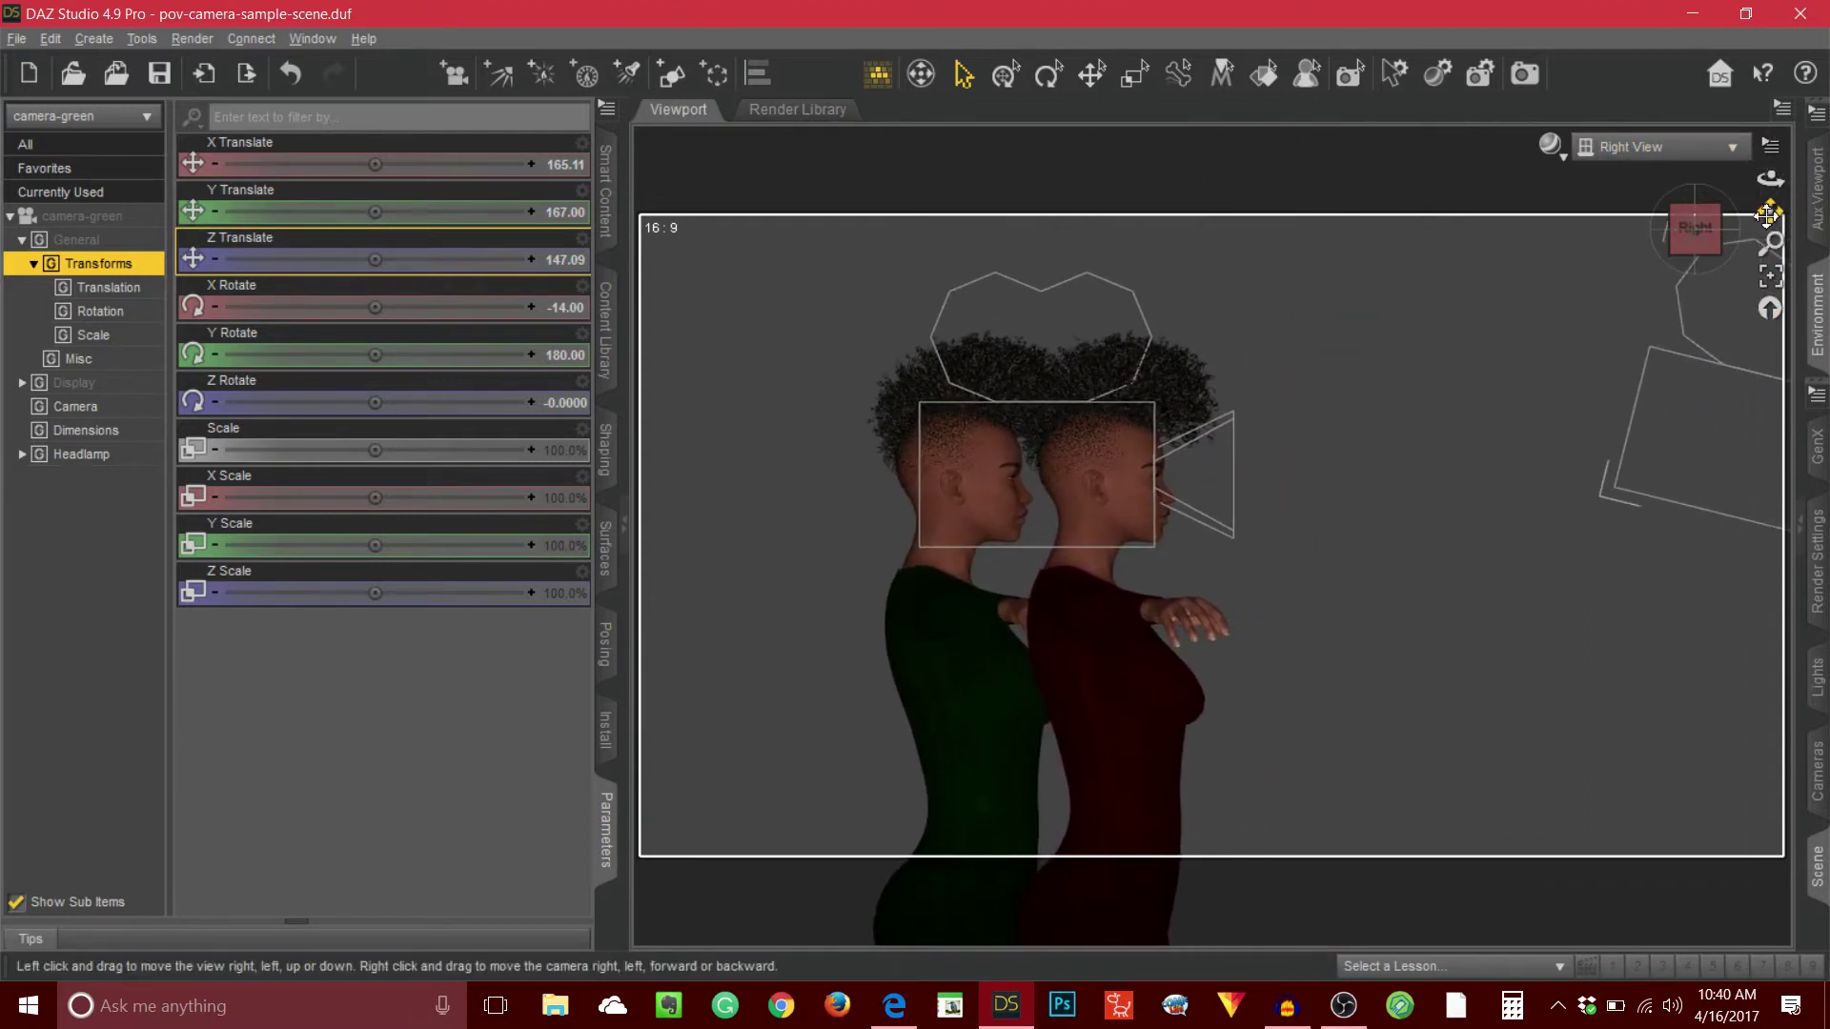
click(1817, 867)
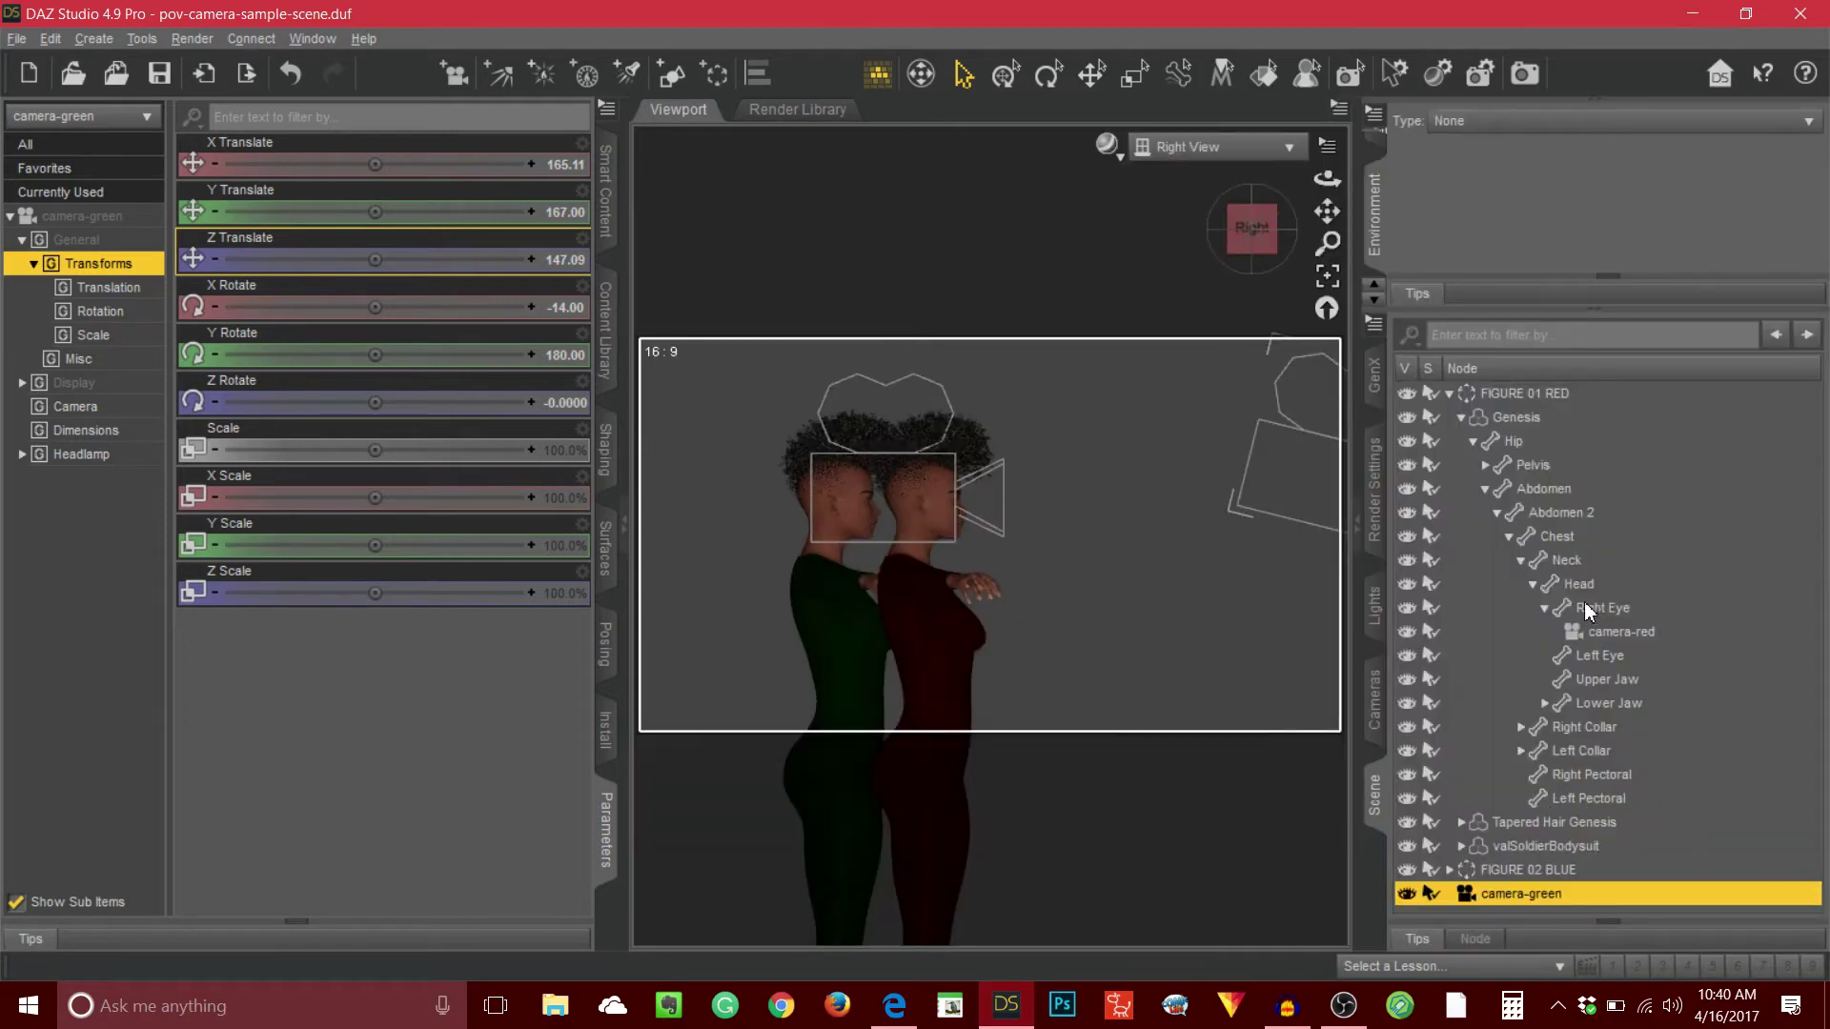
- Hide FIGURE 01 RED and select only camera-green
click(1447, 392)
shift+click(1410, 396)
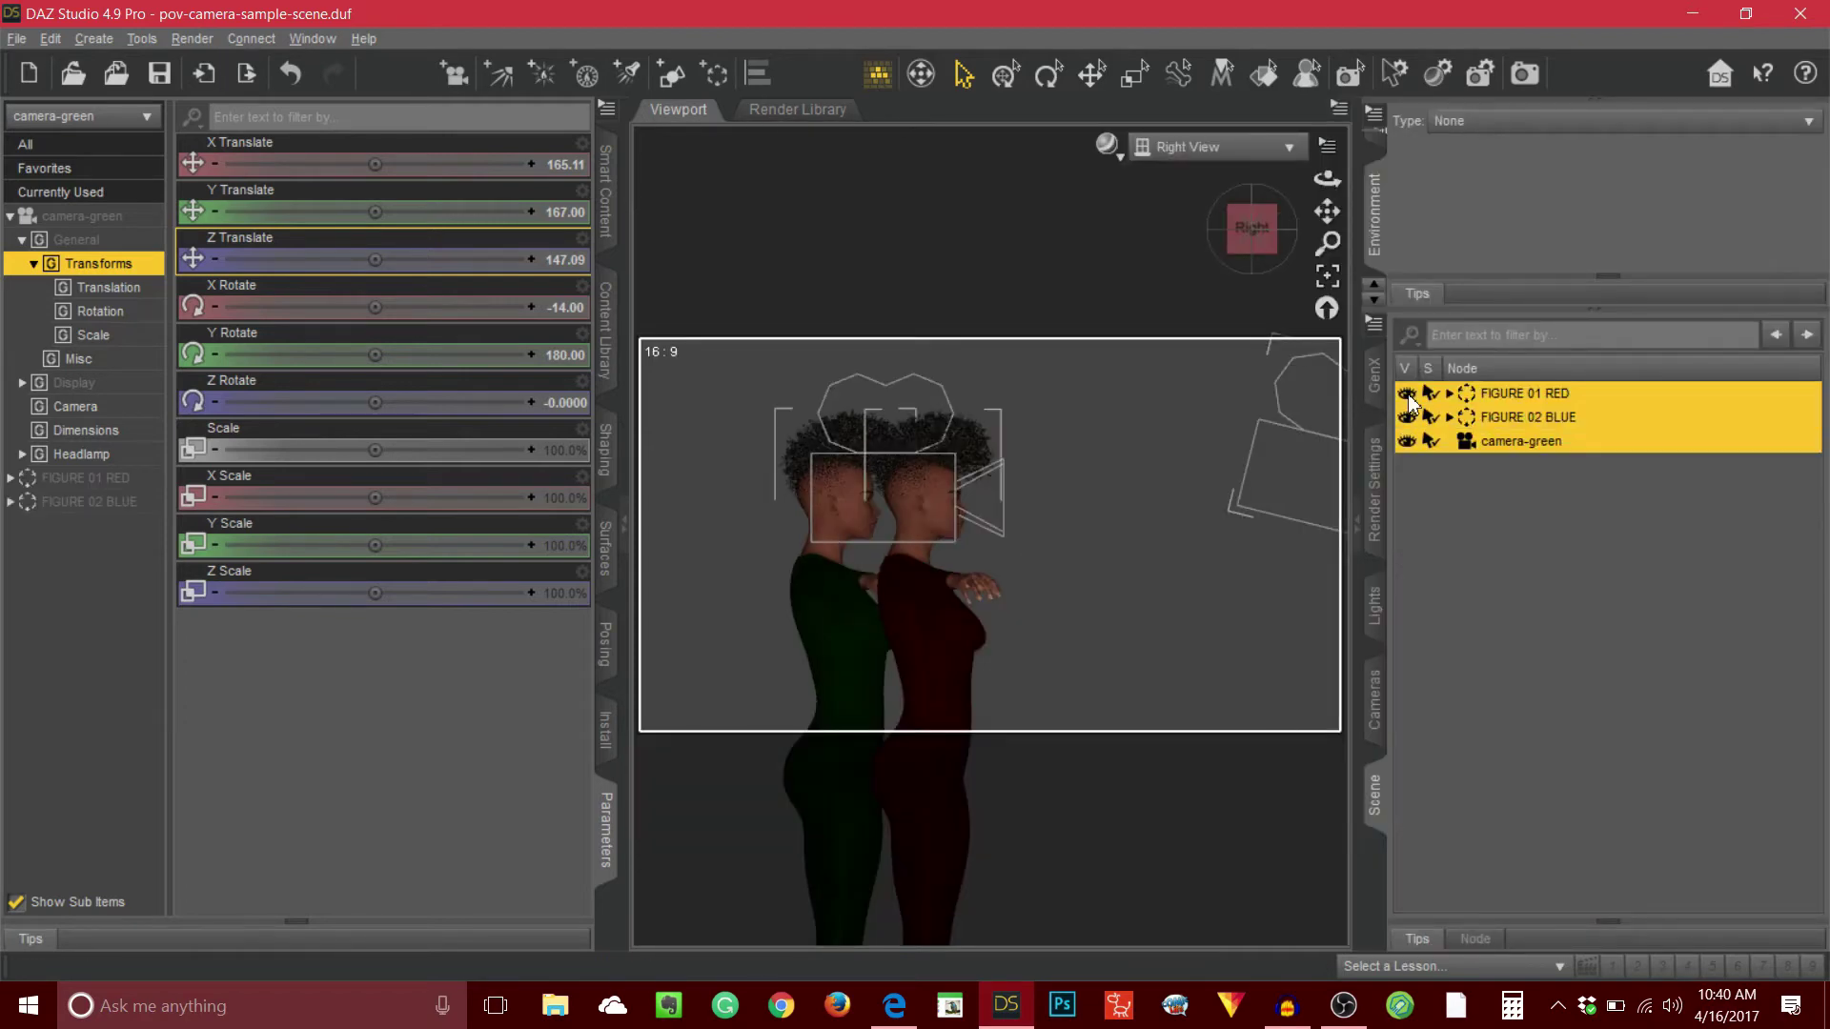
click(1407, 393)
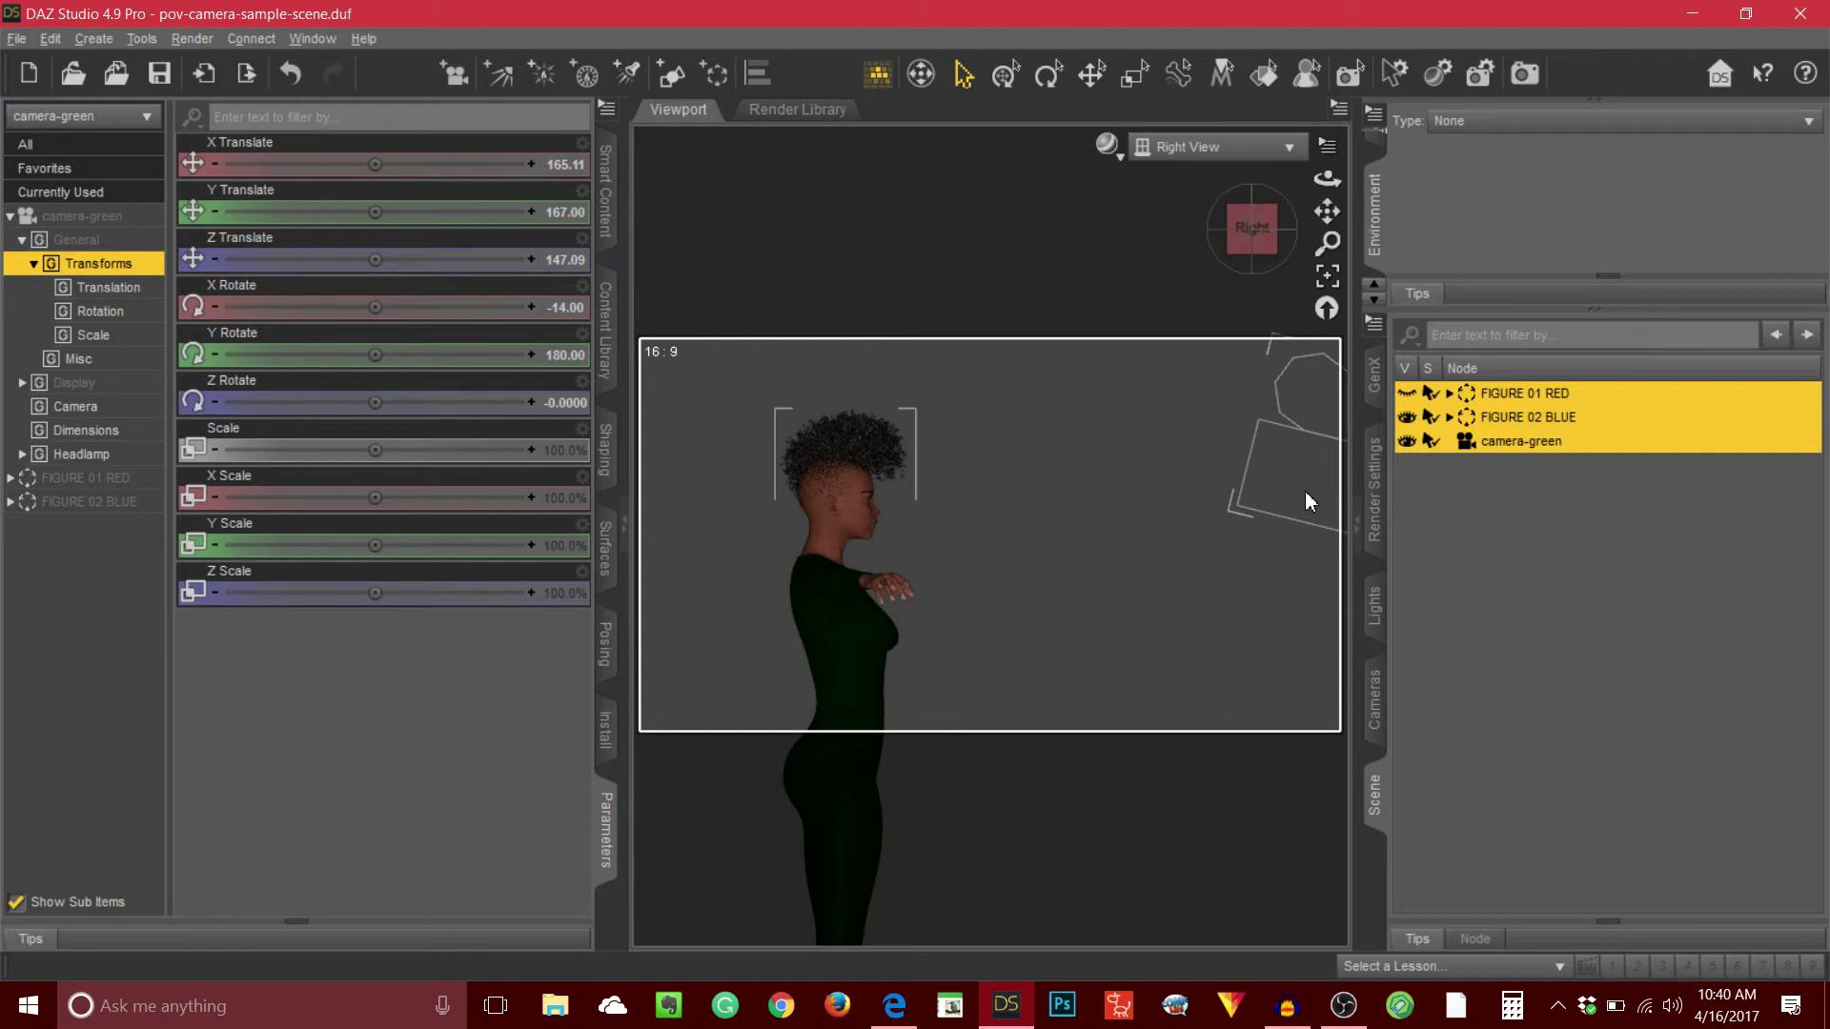
click(1523, 483)
click(1519, 441)
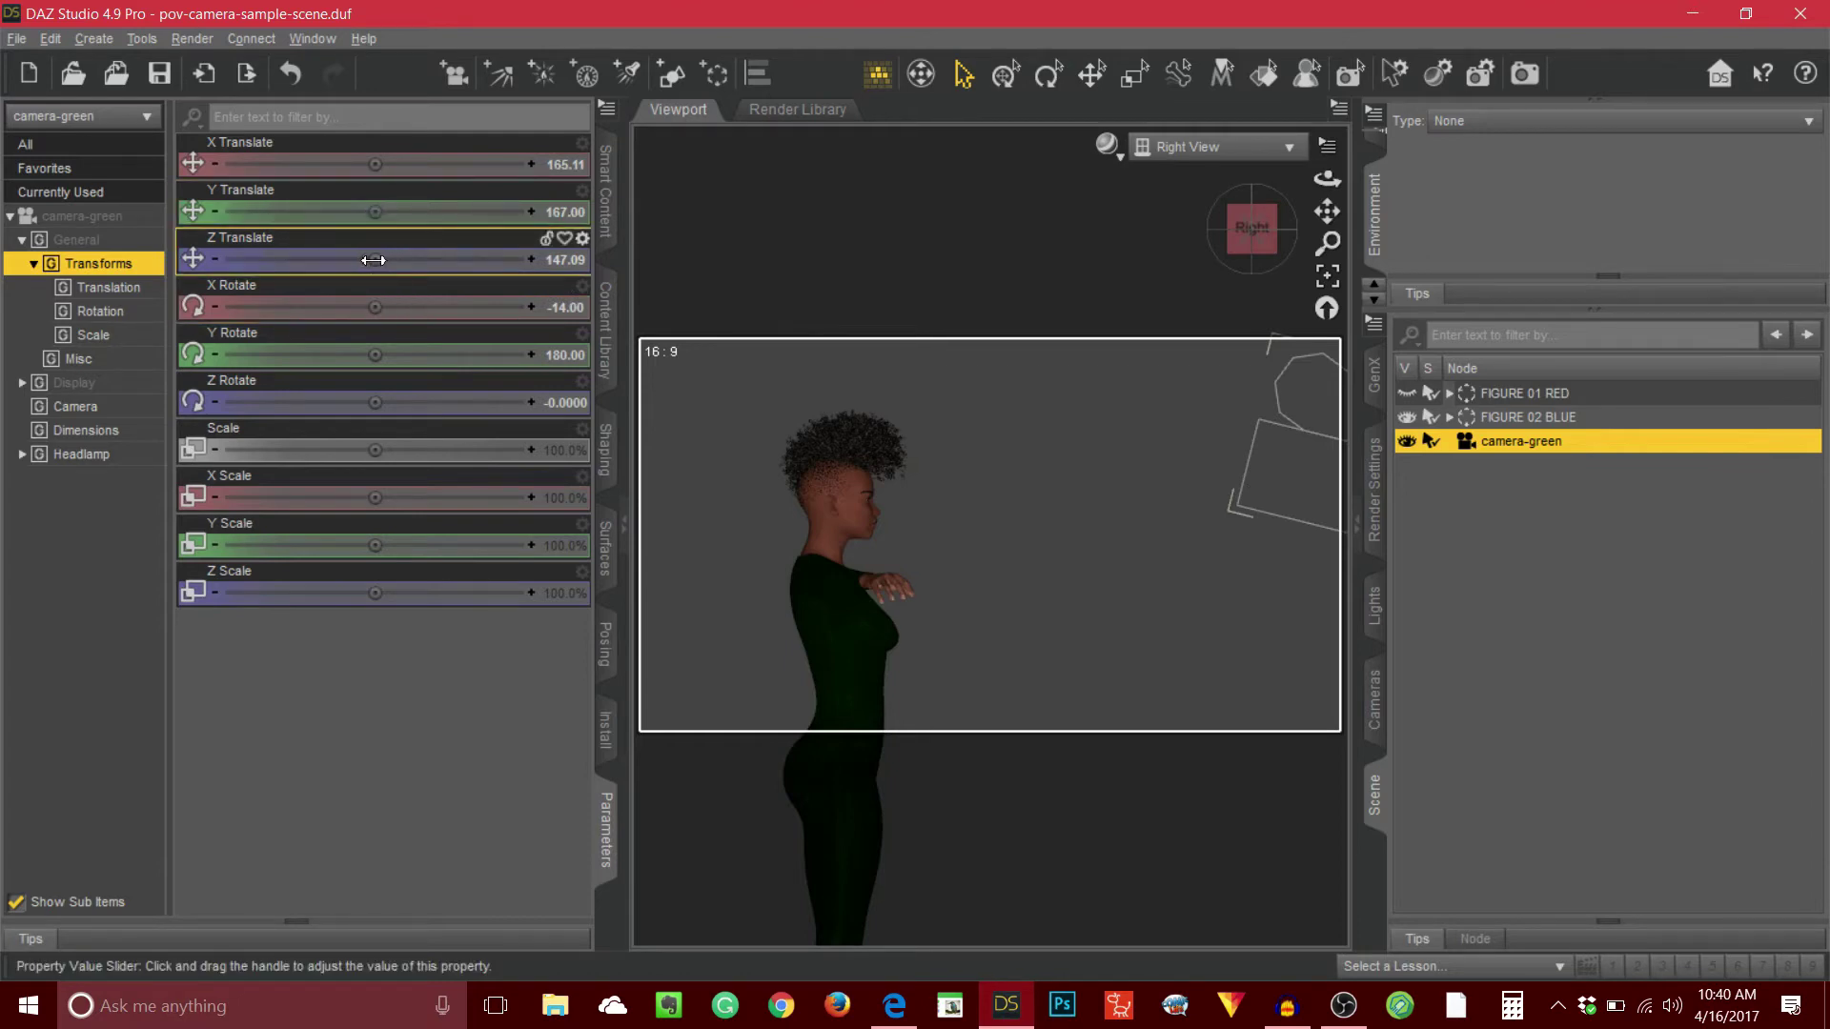
- Move camera-green along Z to the green figure's eyes (Z 10.50) and set X Rotate to 0
drag(386, 260, 261, 259)
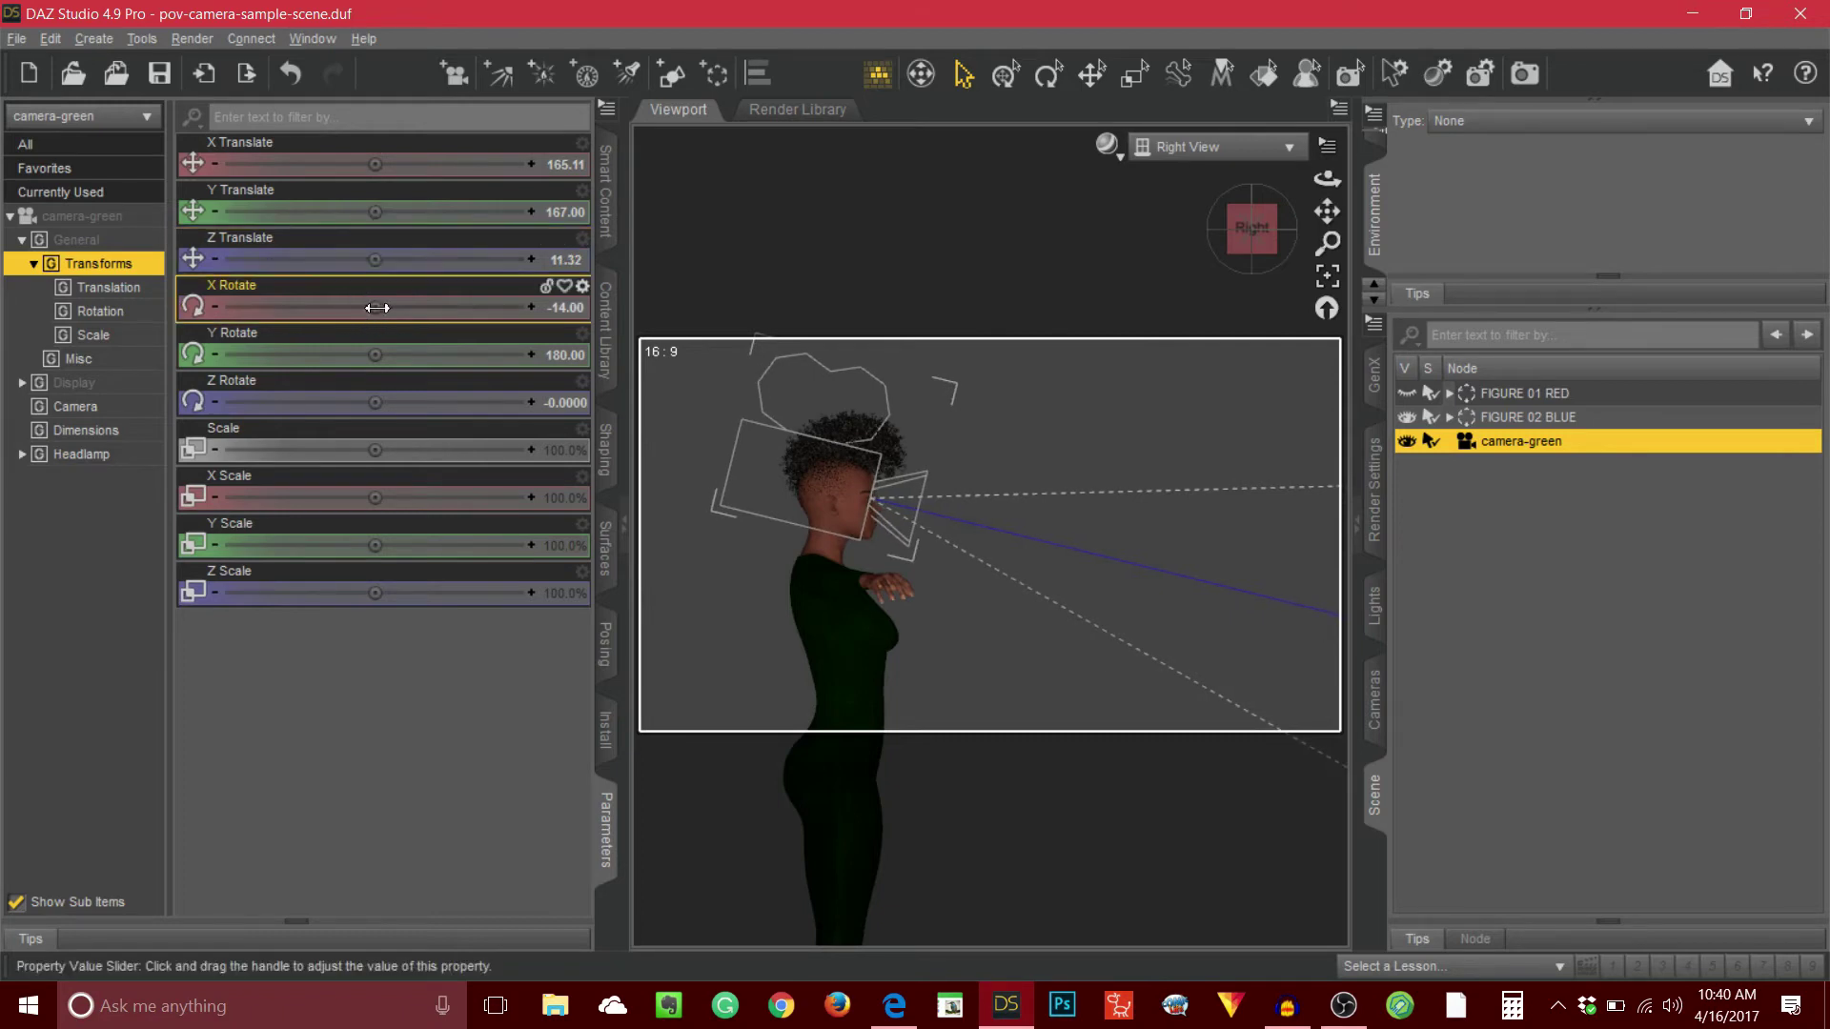
drag(377, 307, 440, 307)
click(573, 311)
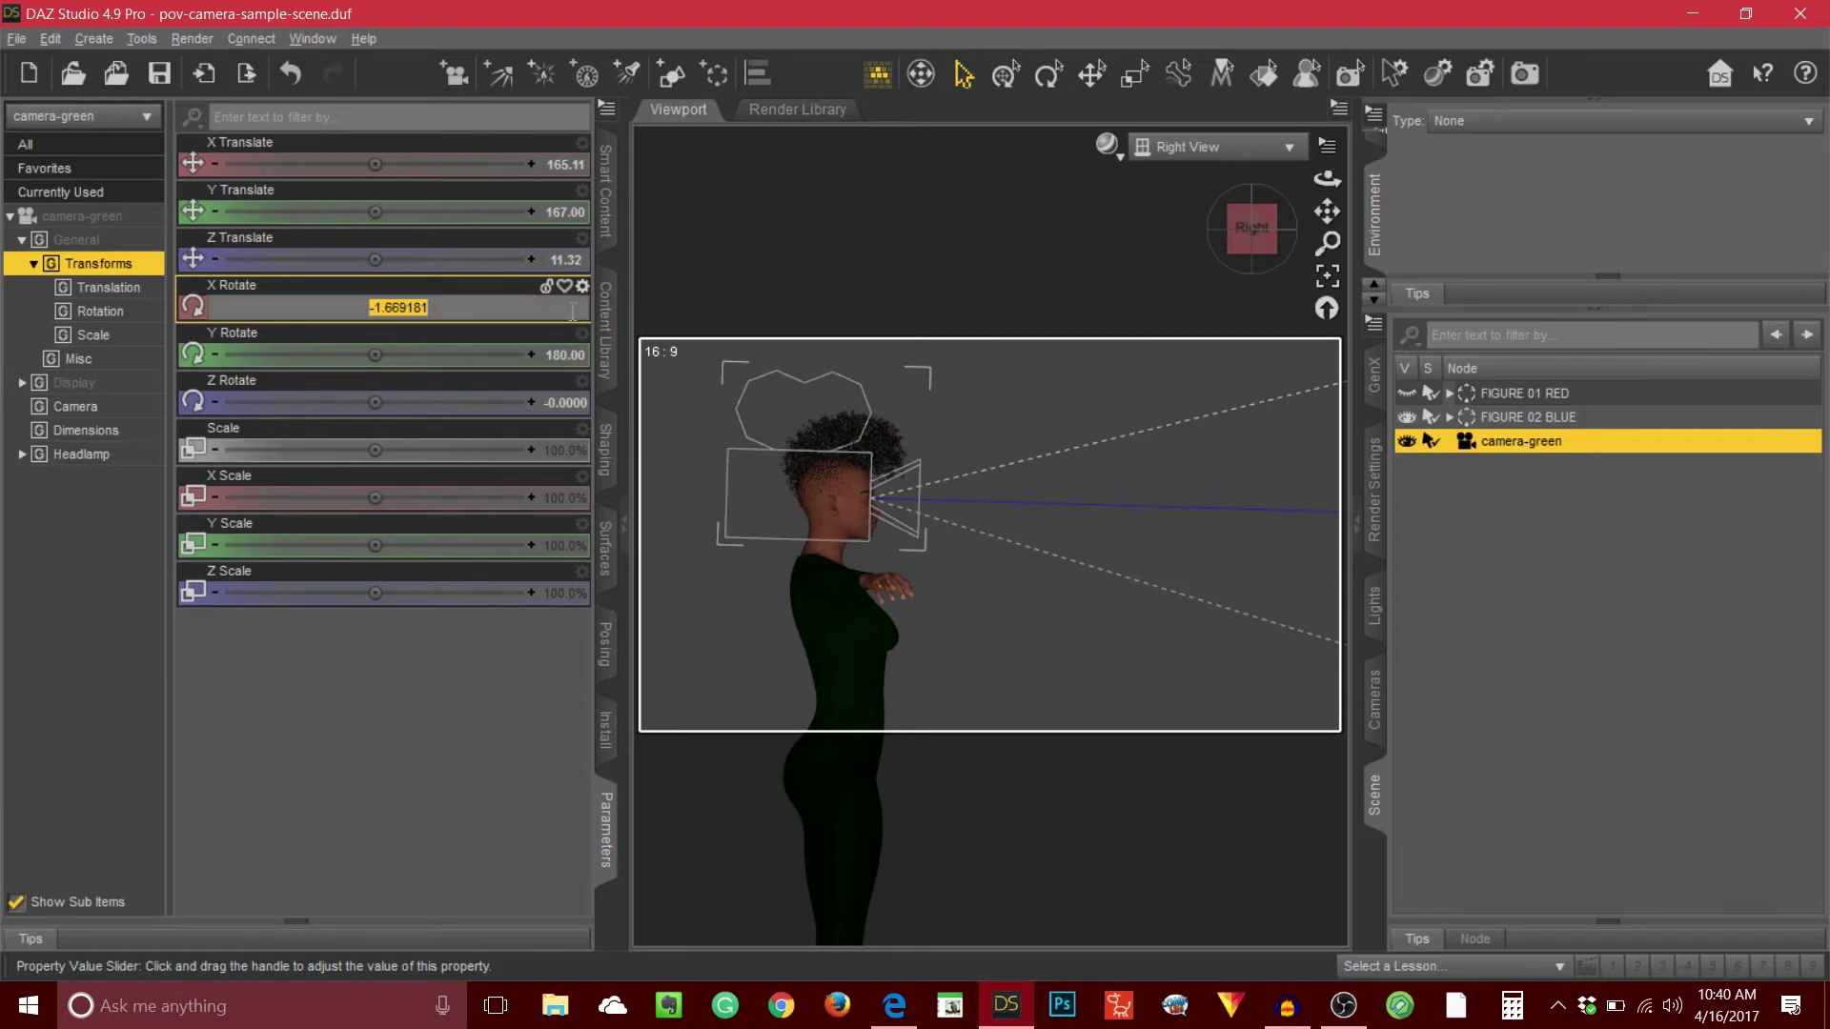
text(0)
key(Return)
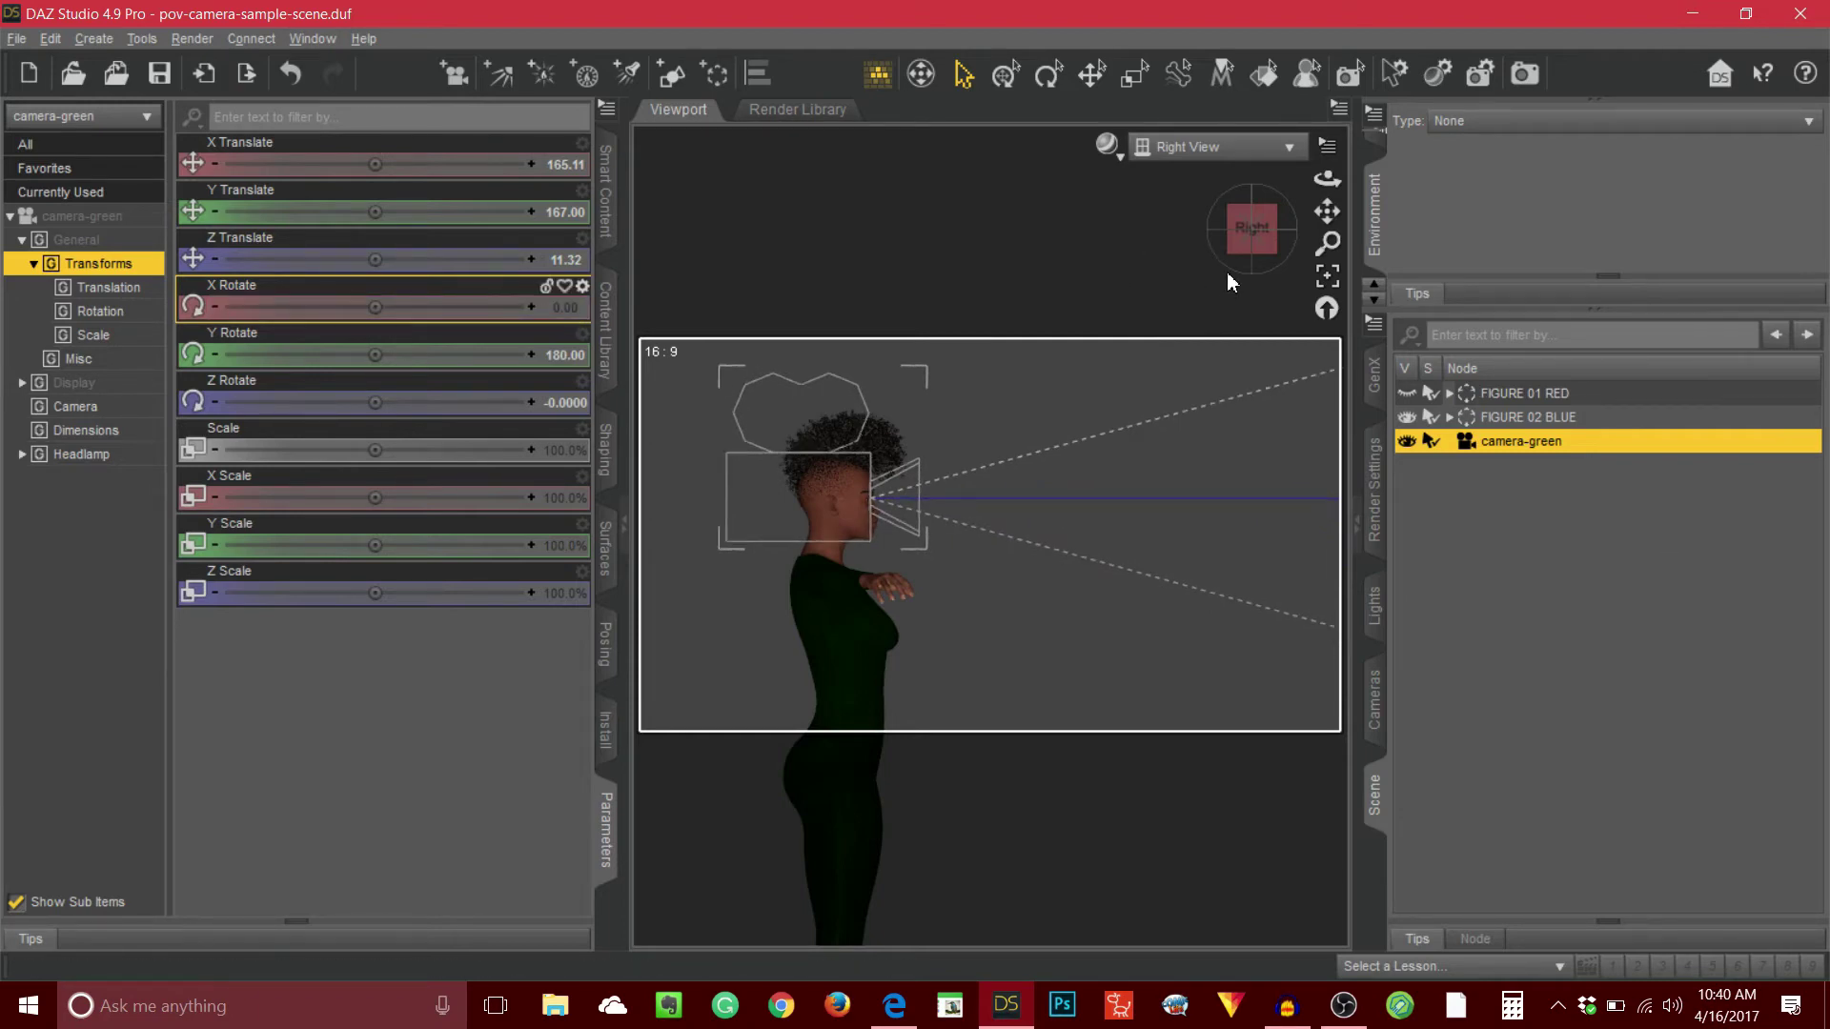
- Center the head in the view, widen the viewport, and switch back to Perspective View
scroll(1032, 529, up, 6)
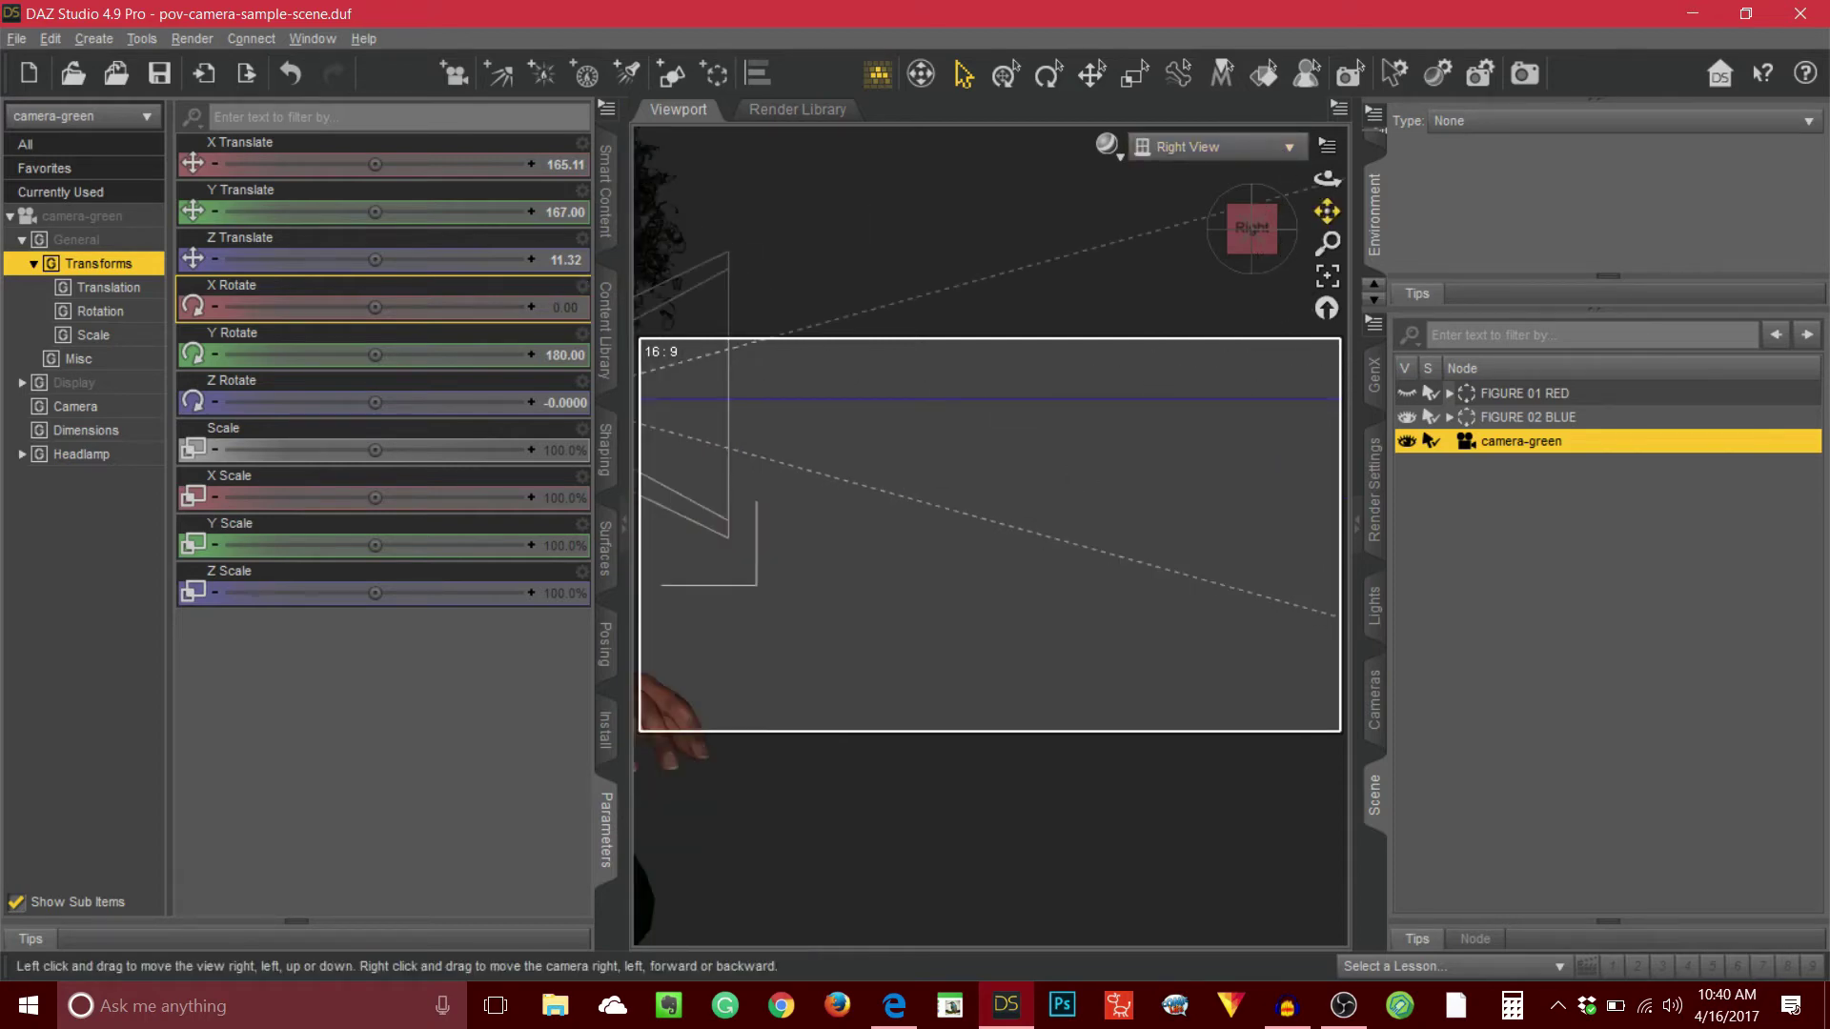
drag(1327, 211, 645, 449)
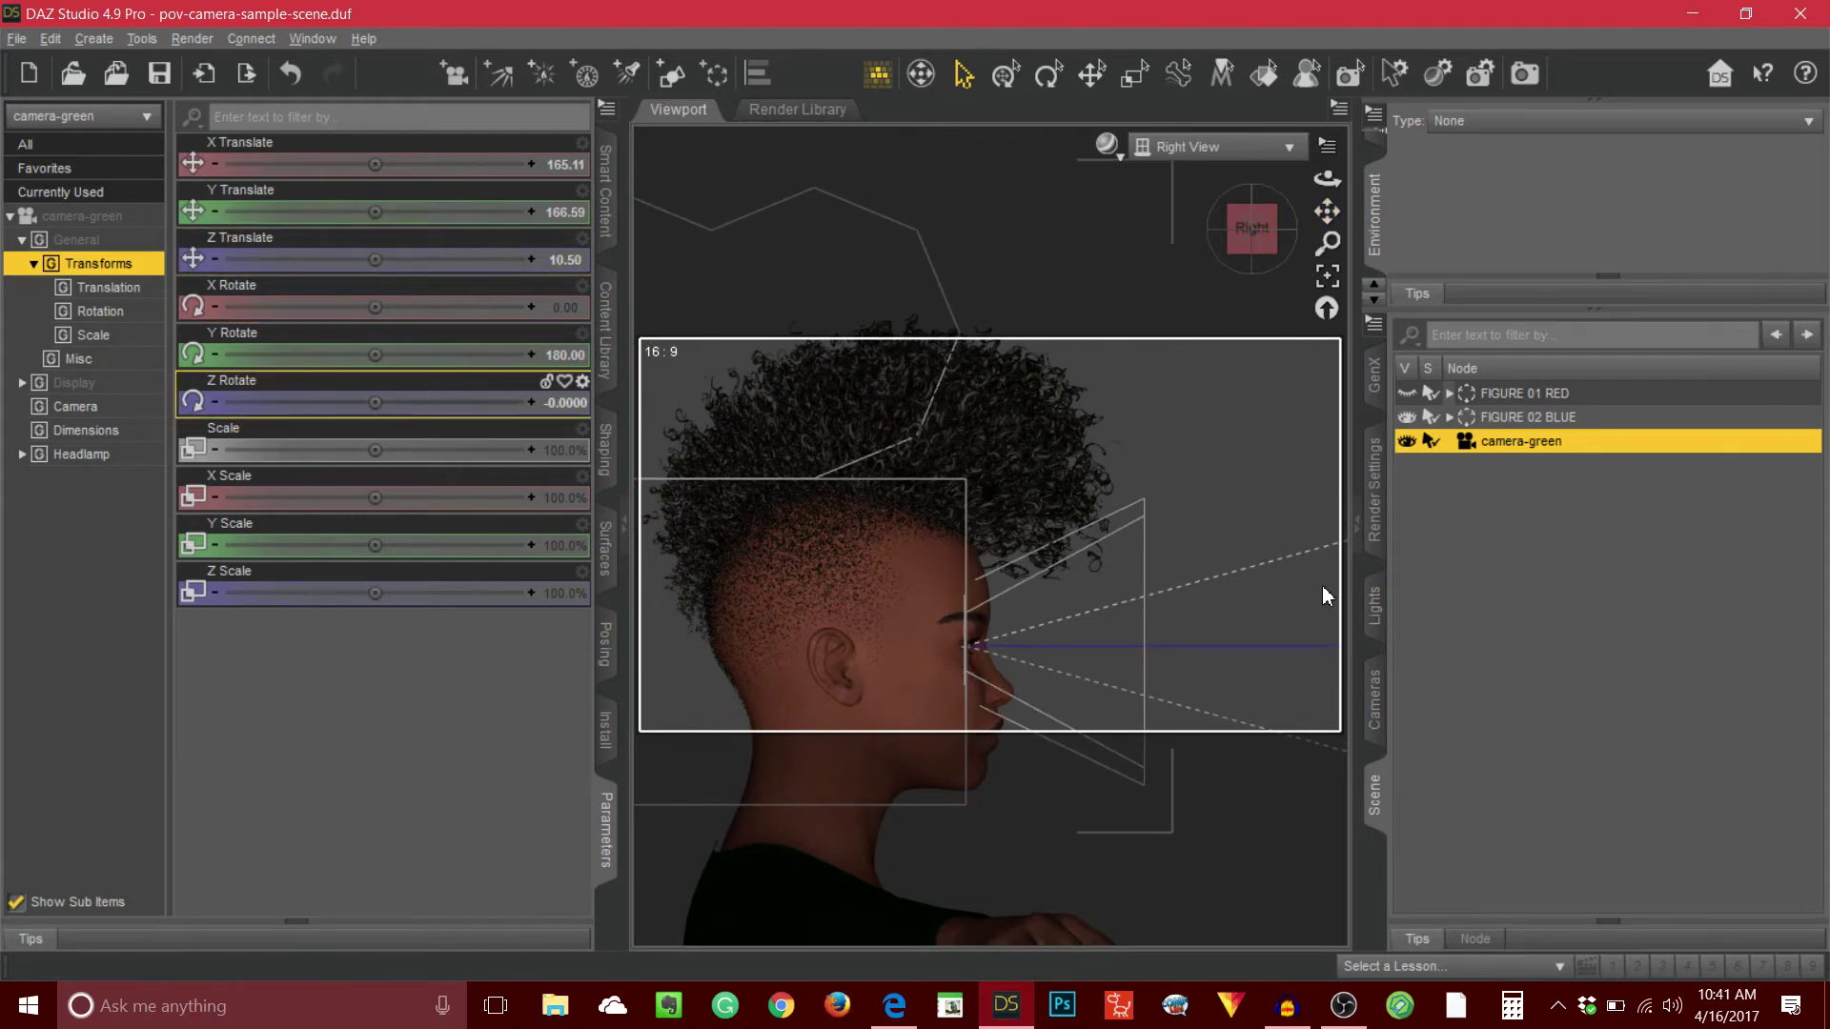
click(606, 812)
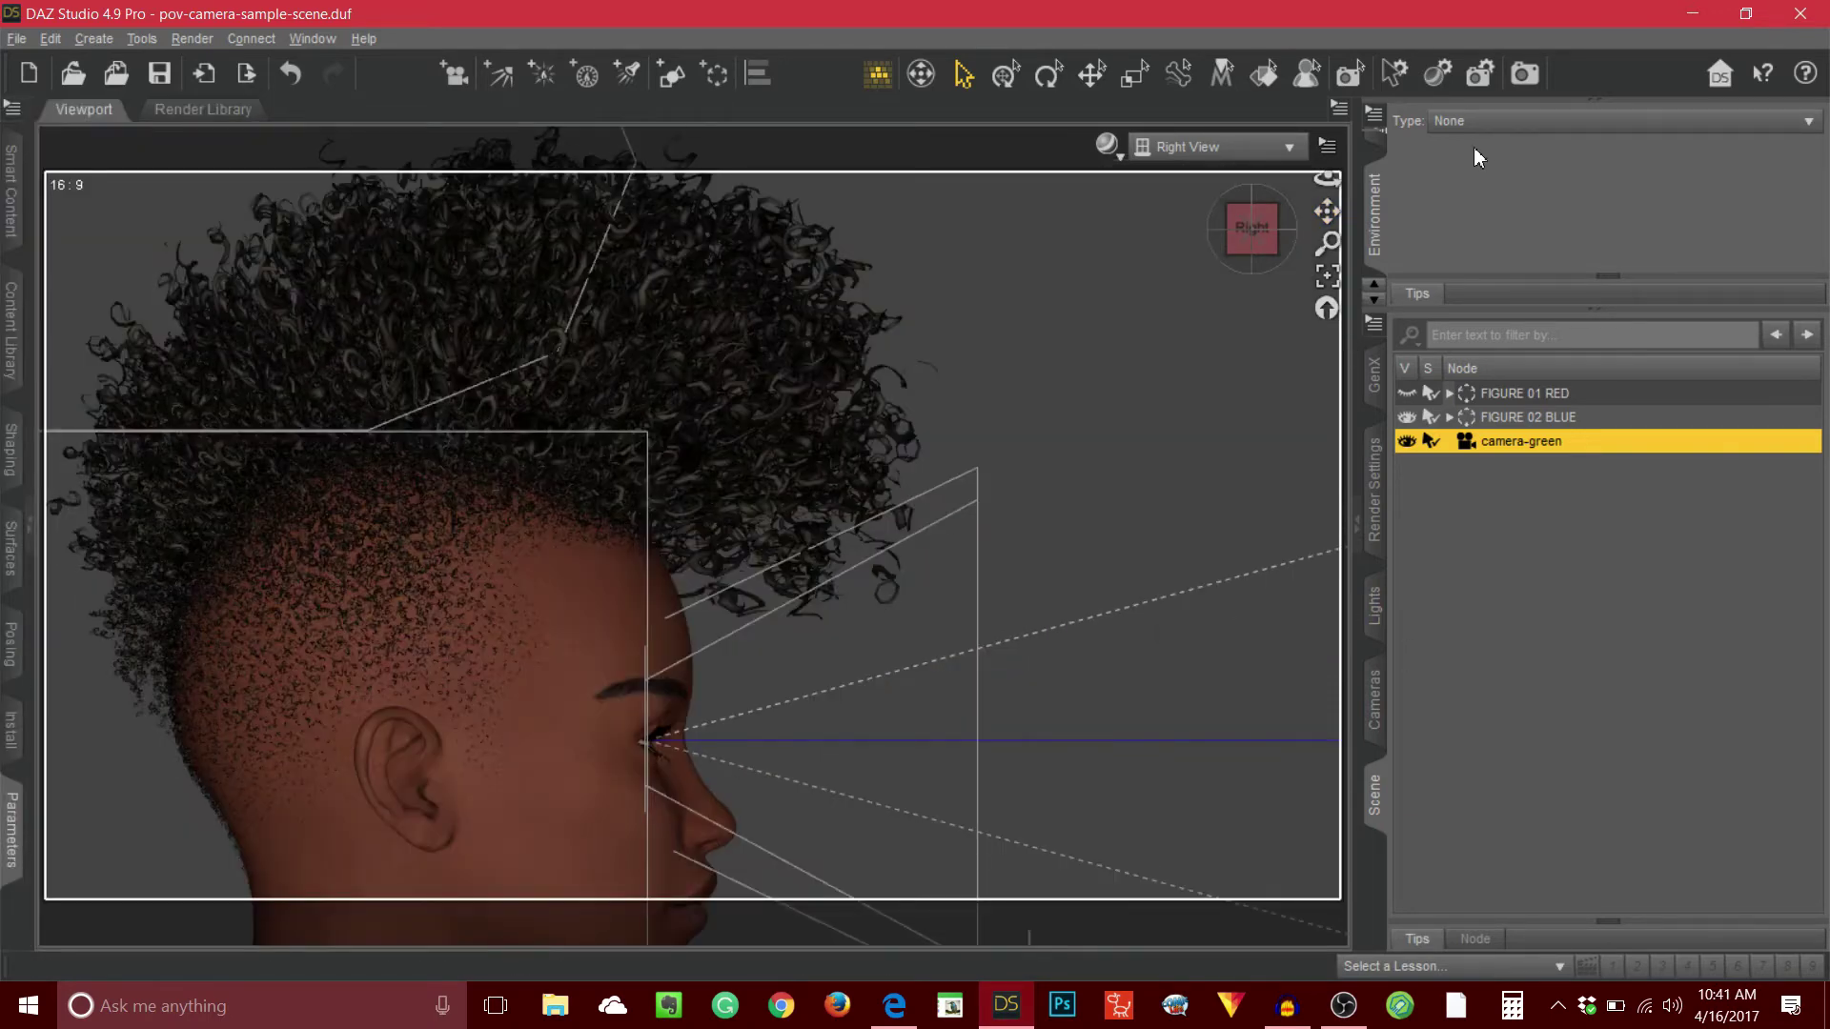
scroll(1201, 408, down, 5)
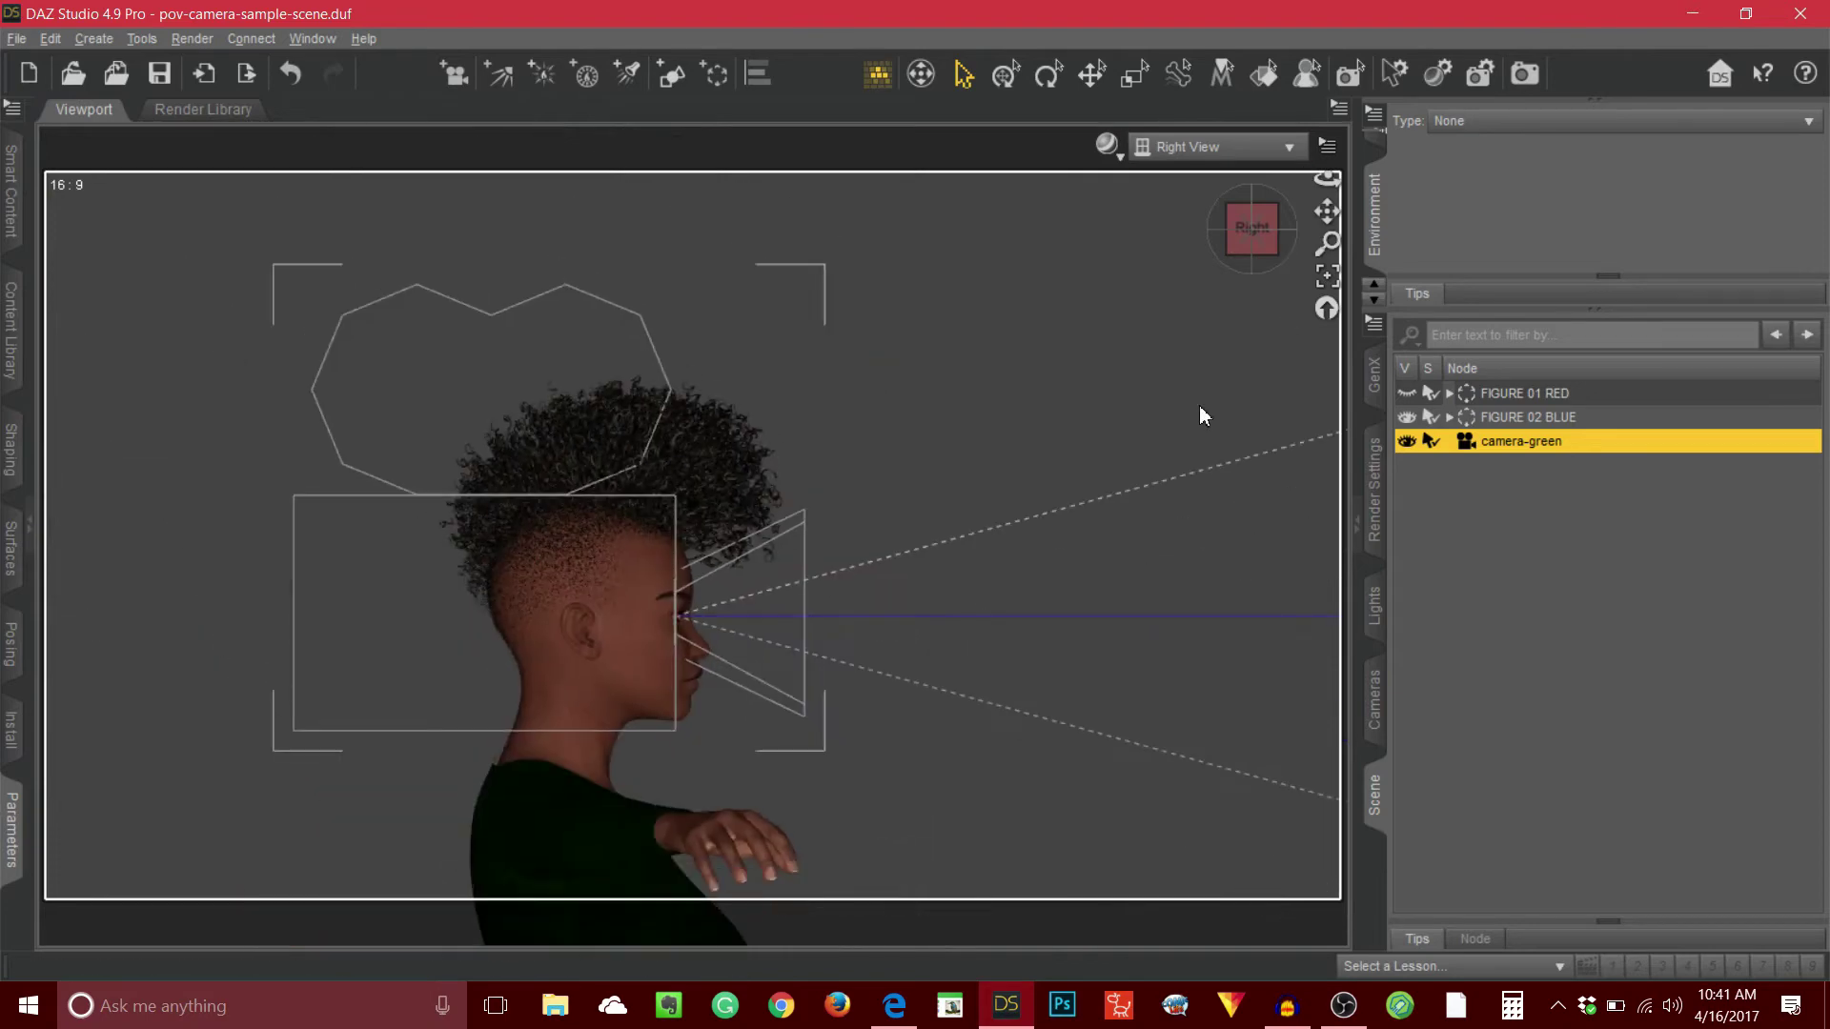
click(1289, 147)
click(1282, 162)
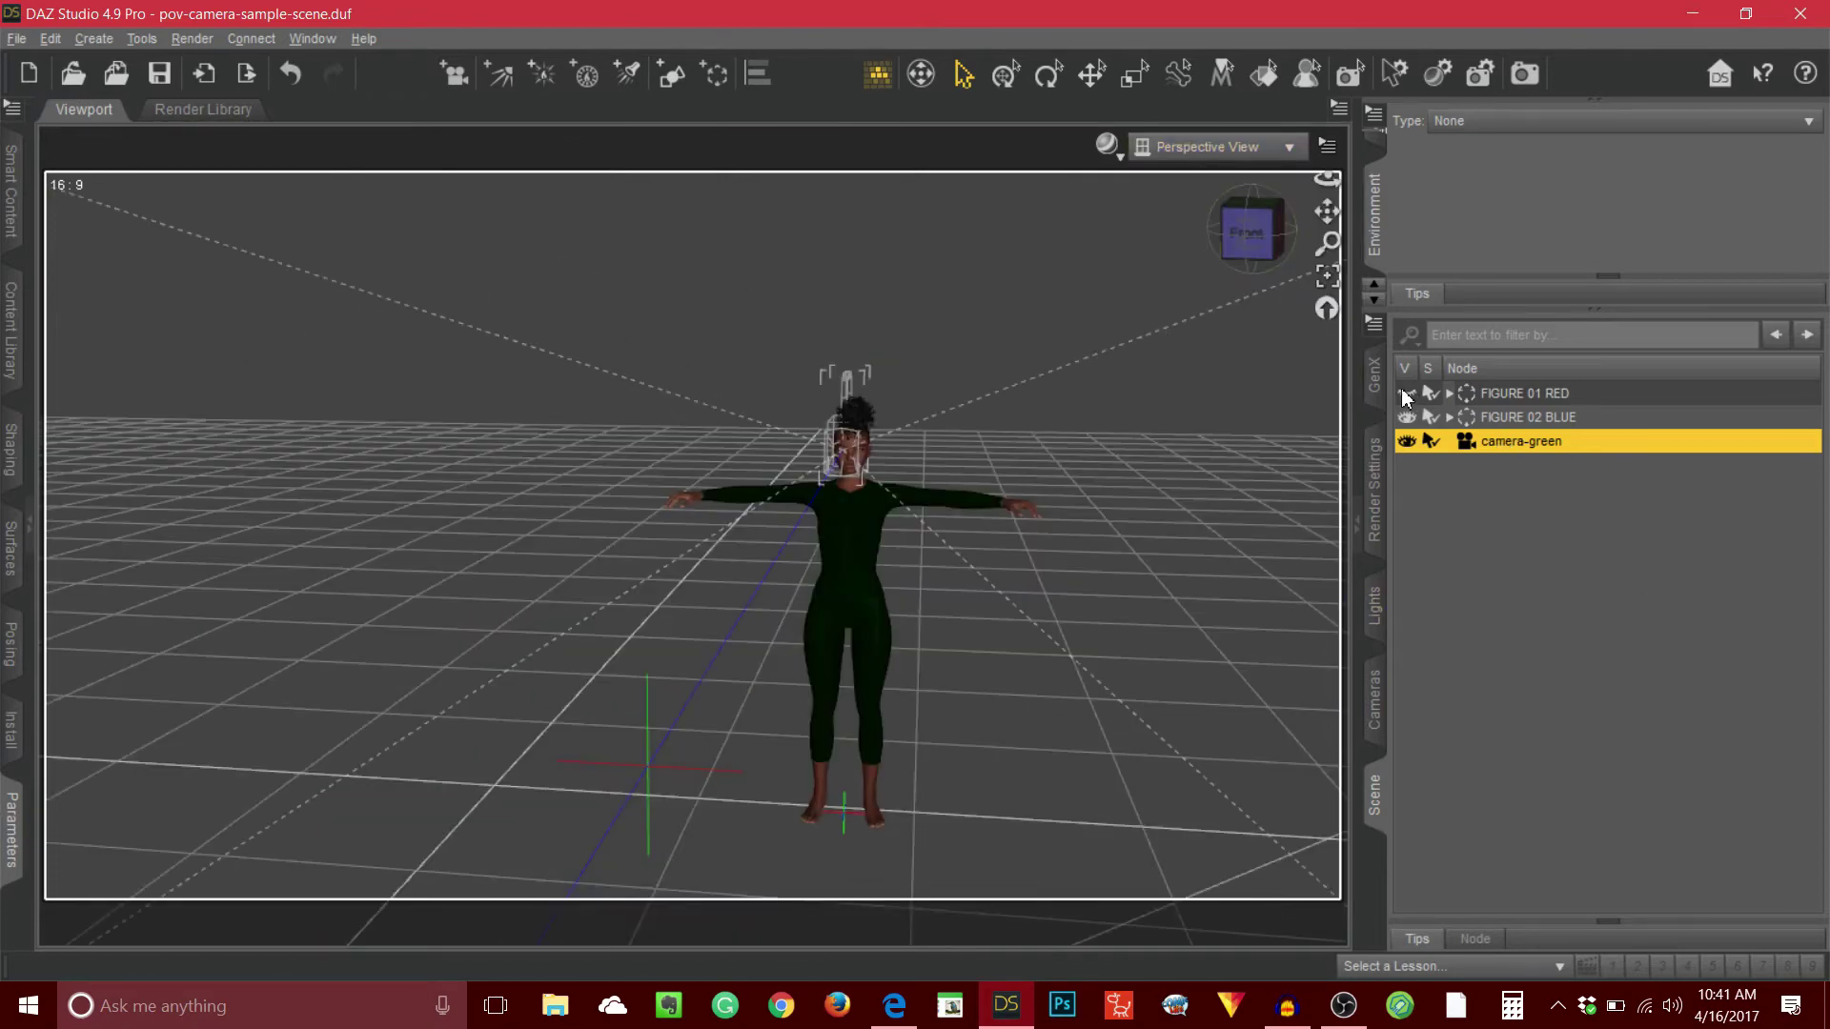
- Unhide FIGURE 01 RED, check camera-green's view, then return to Perspective and select FIGURE 02 BLUE
click(1405, 394)
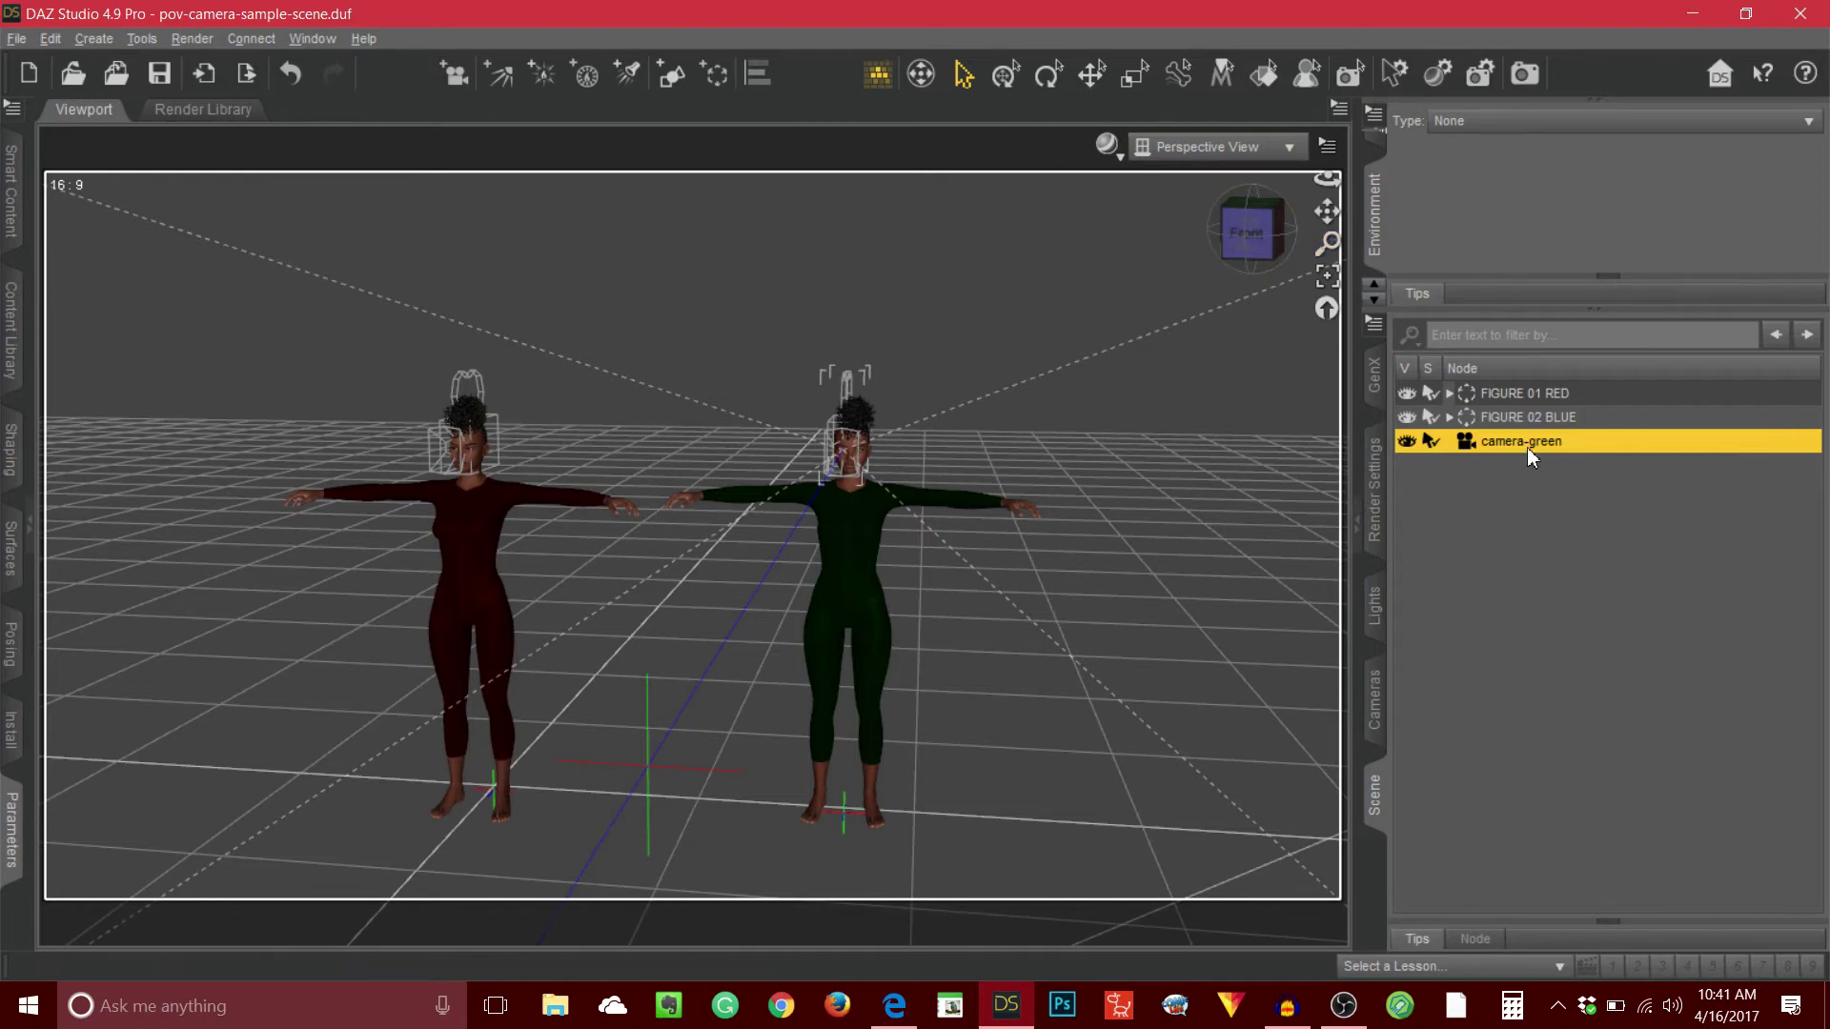
click(1288, 148)
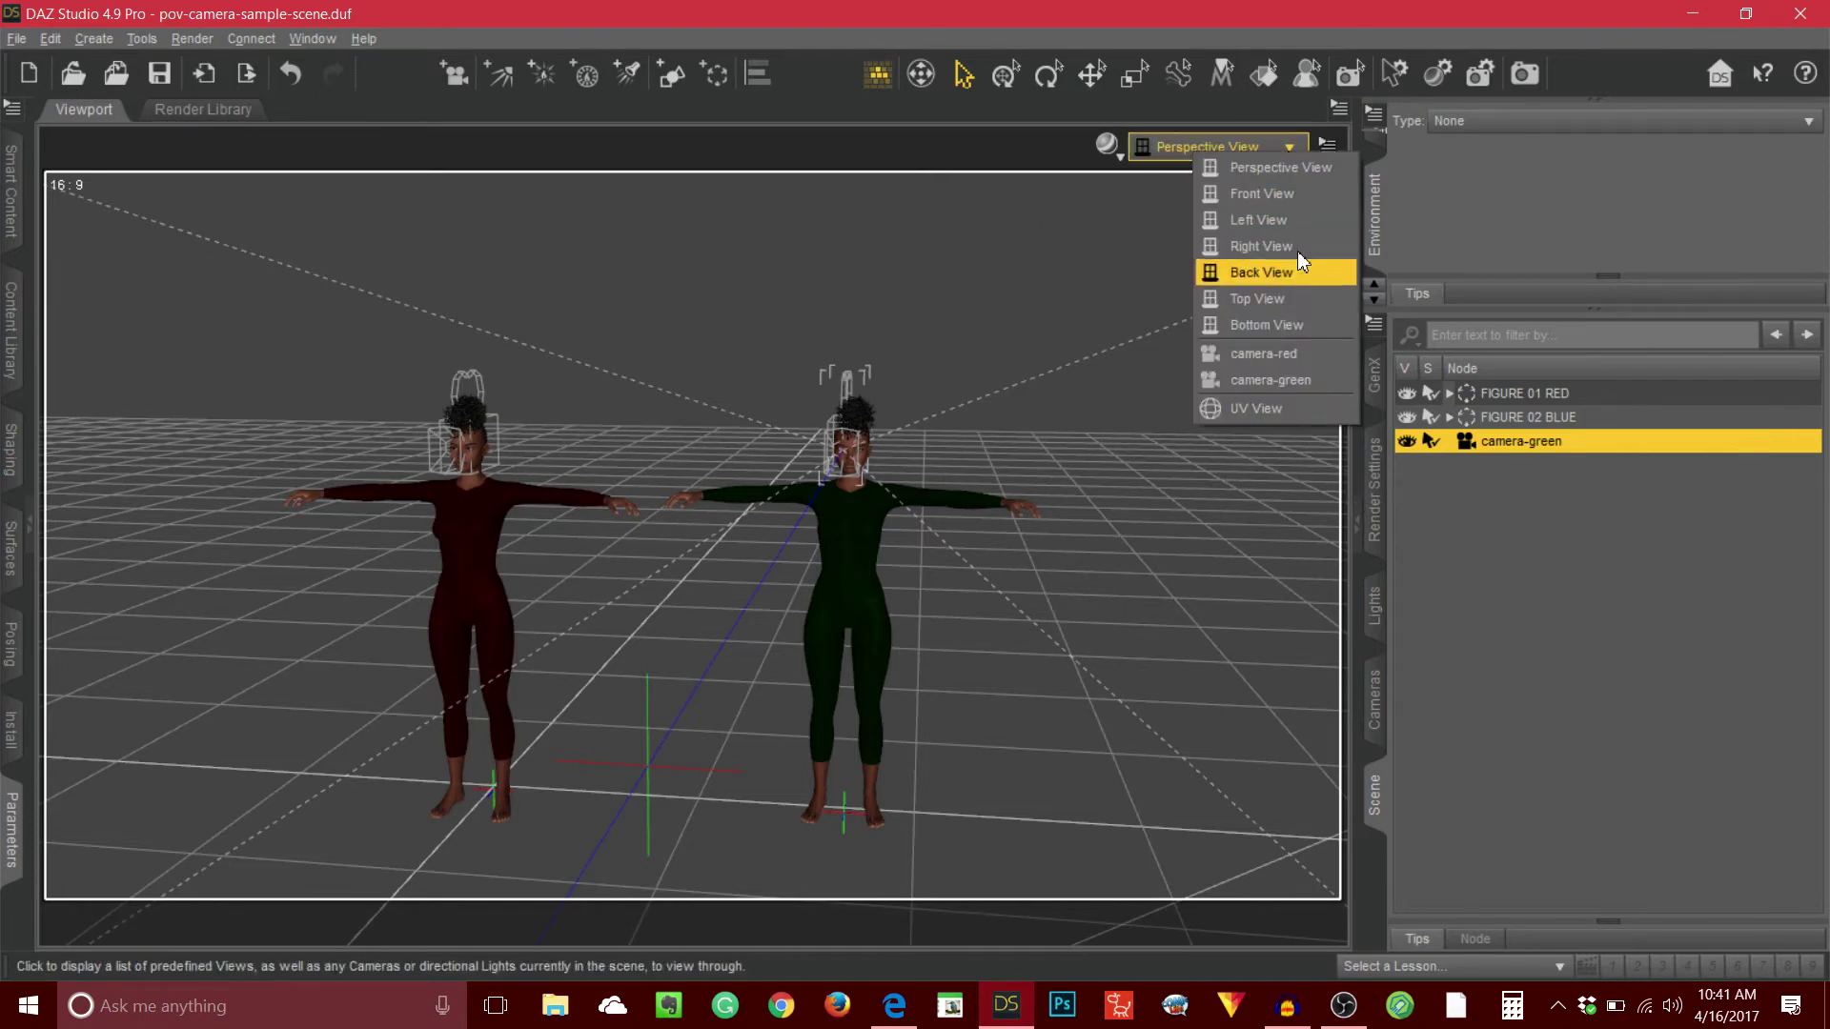
click(1301, 383)
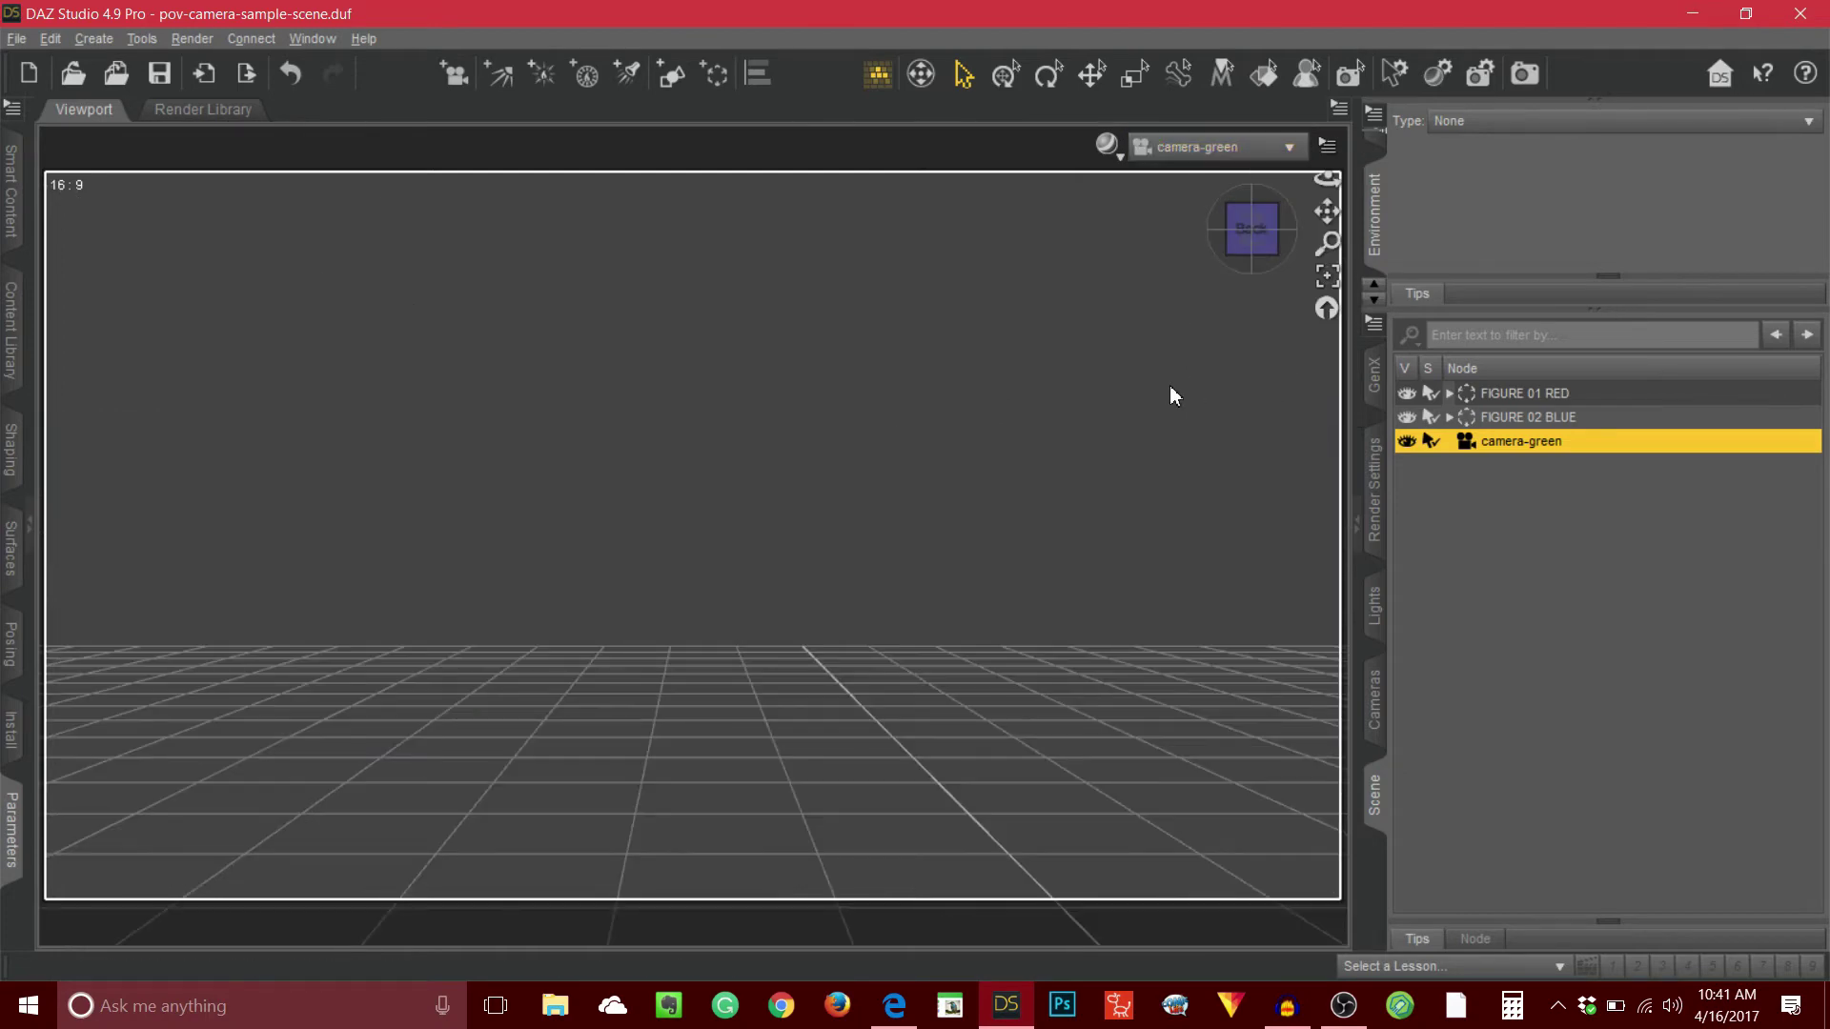
click(1289, 149)
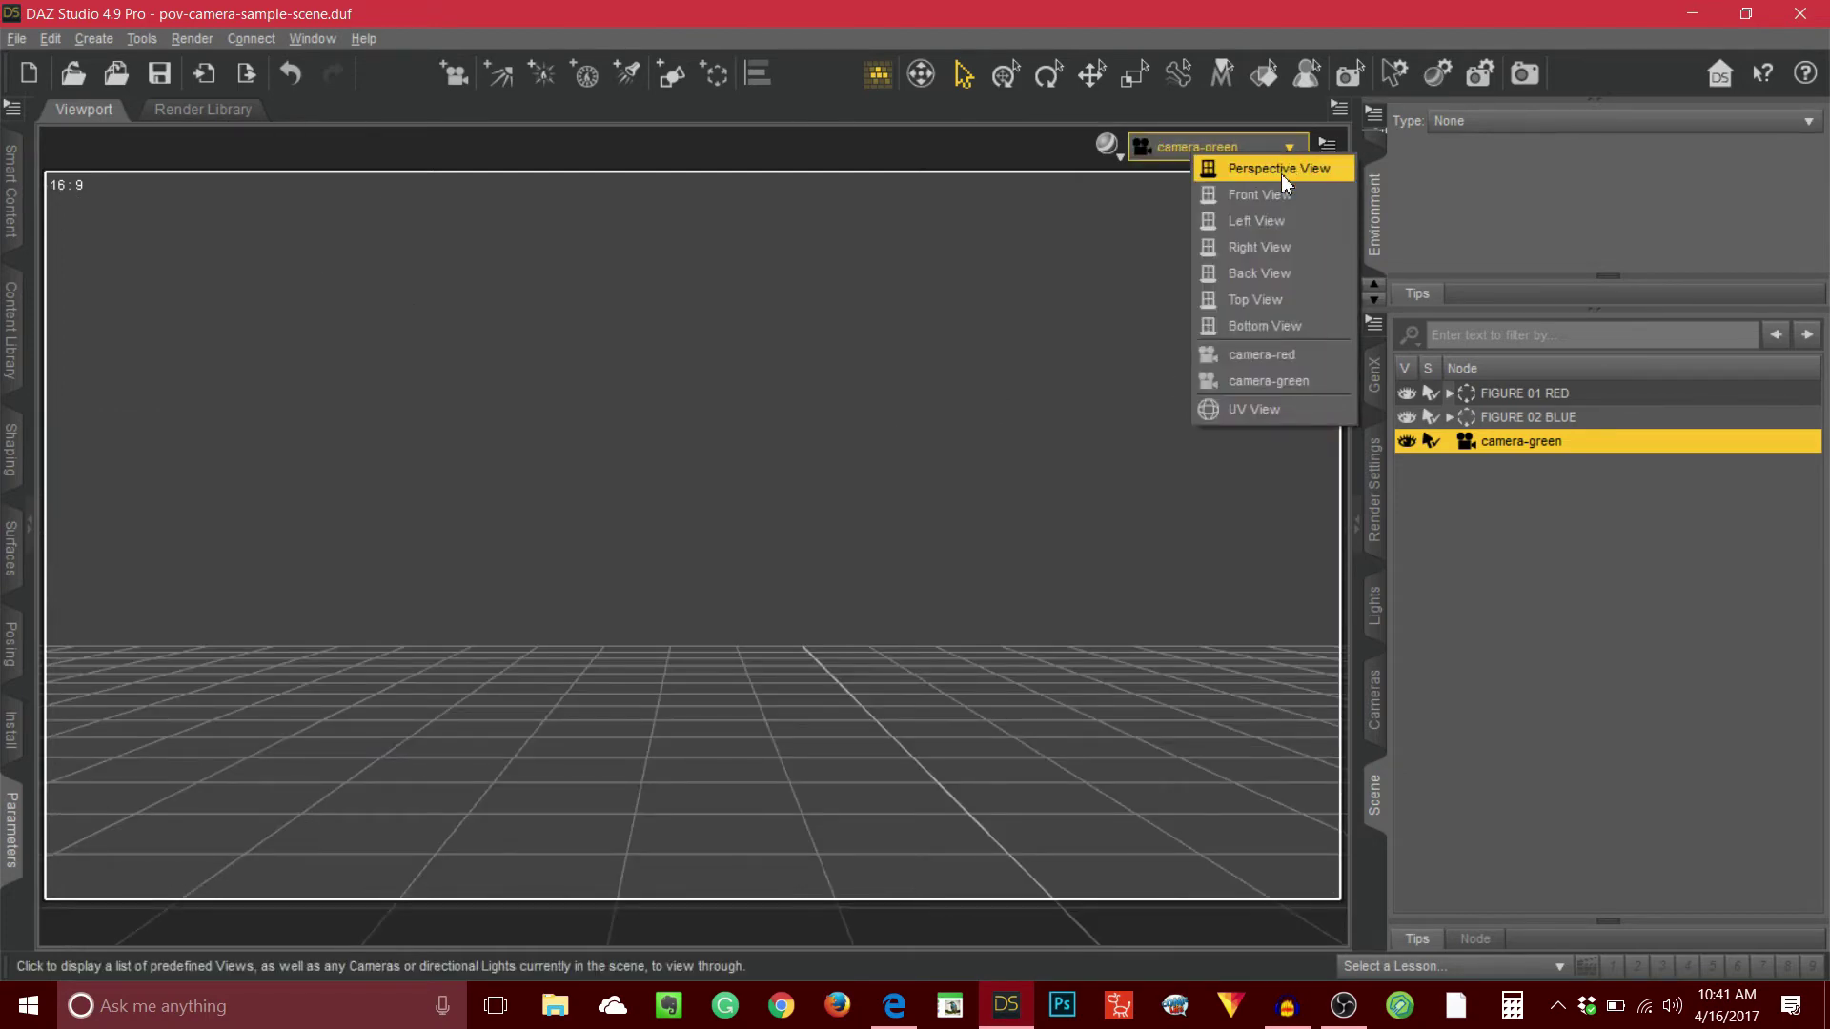
click(1284, 181)
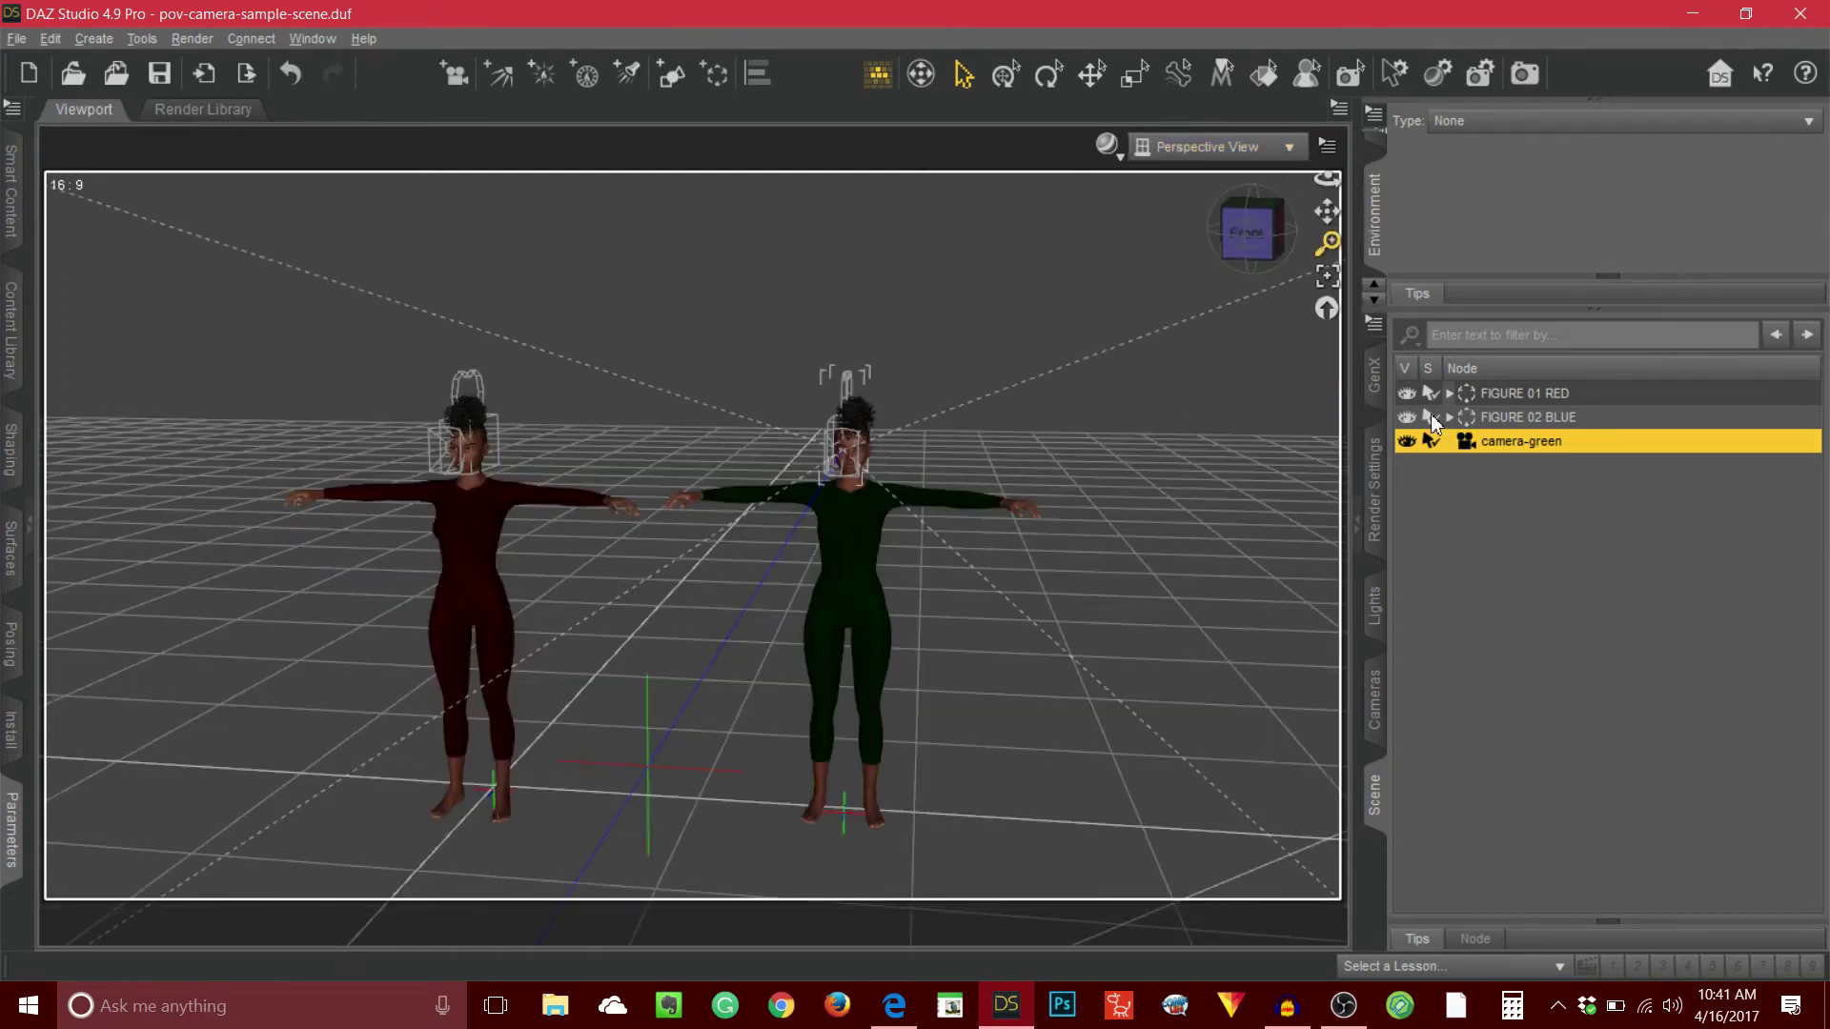
click(1552, 420)
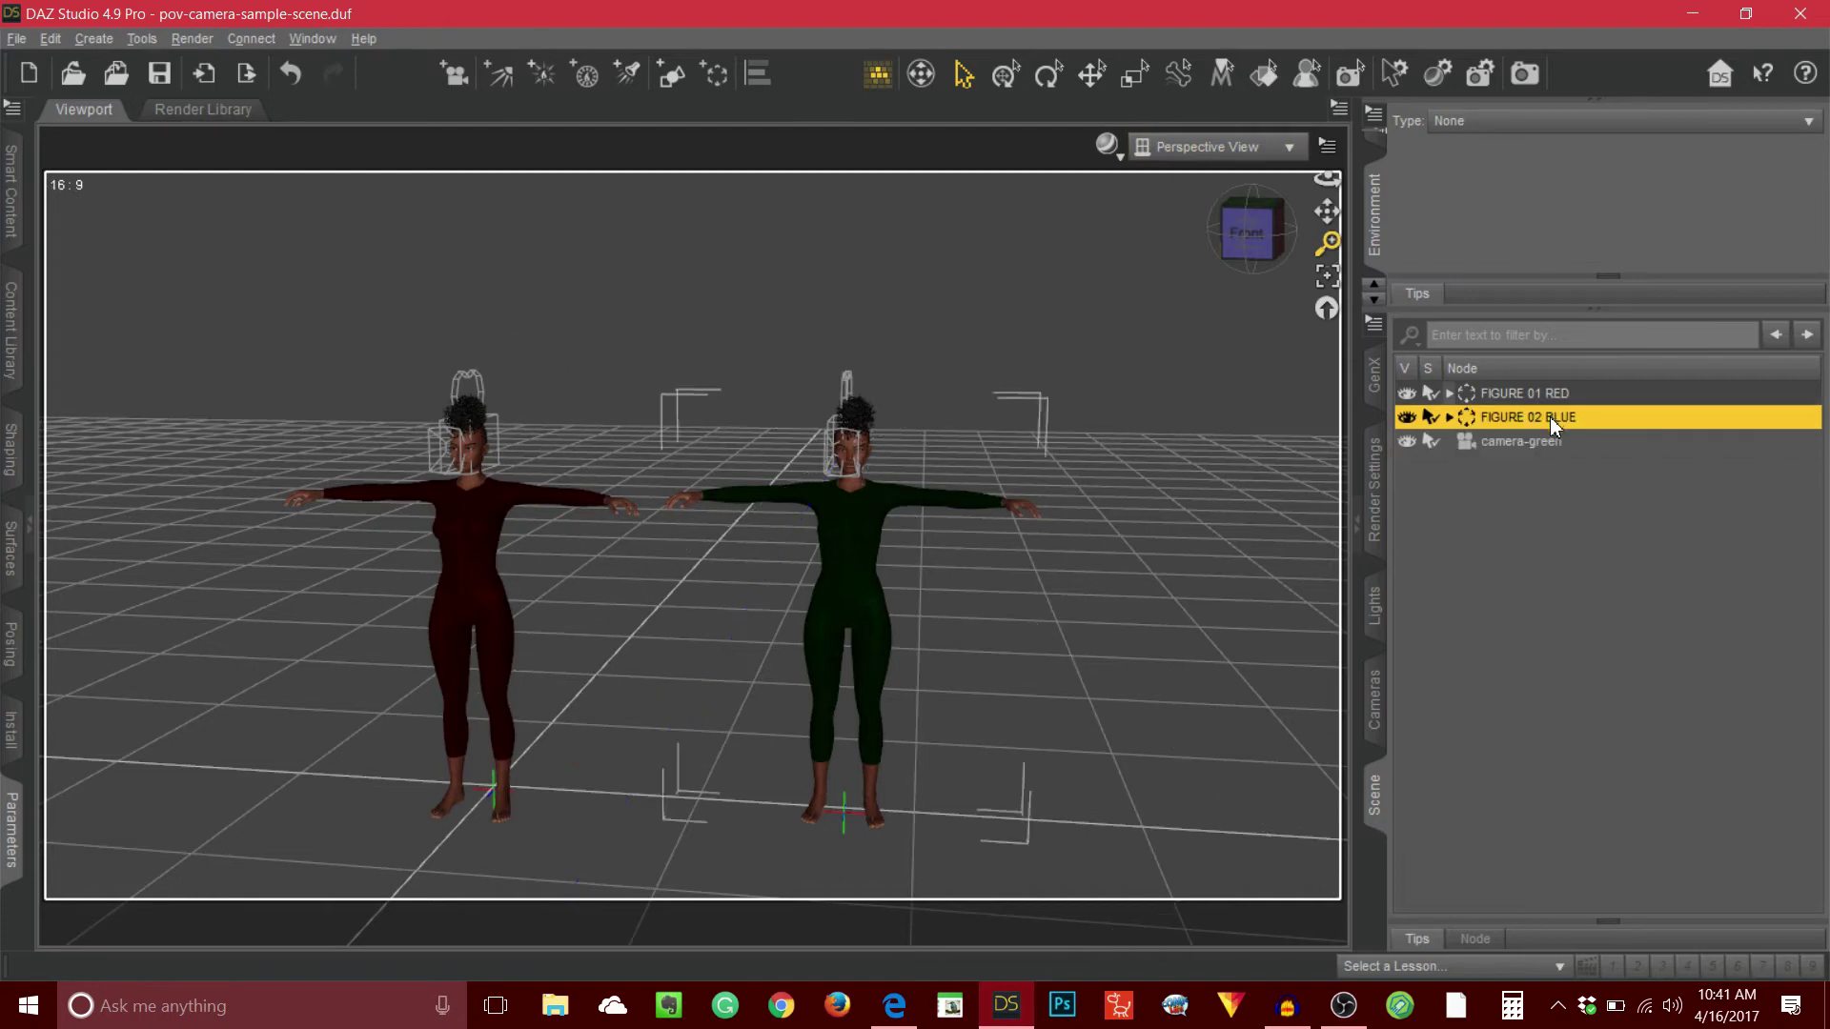
- Rename FIGURE 02 BLUE to FIGURE 02 GREEN, then select its Genesis (2) body
click(1565, 420)
drag(1556, 426, 1623, 425)
key(BackSpace)
key(BackSpace)
text(GREEN)
key(Return)
click(1449, 418)
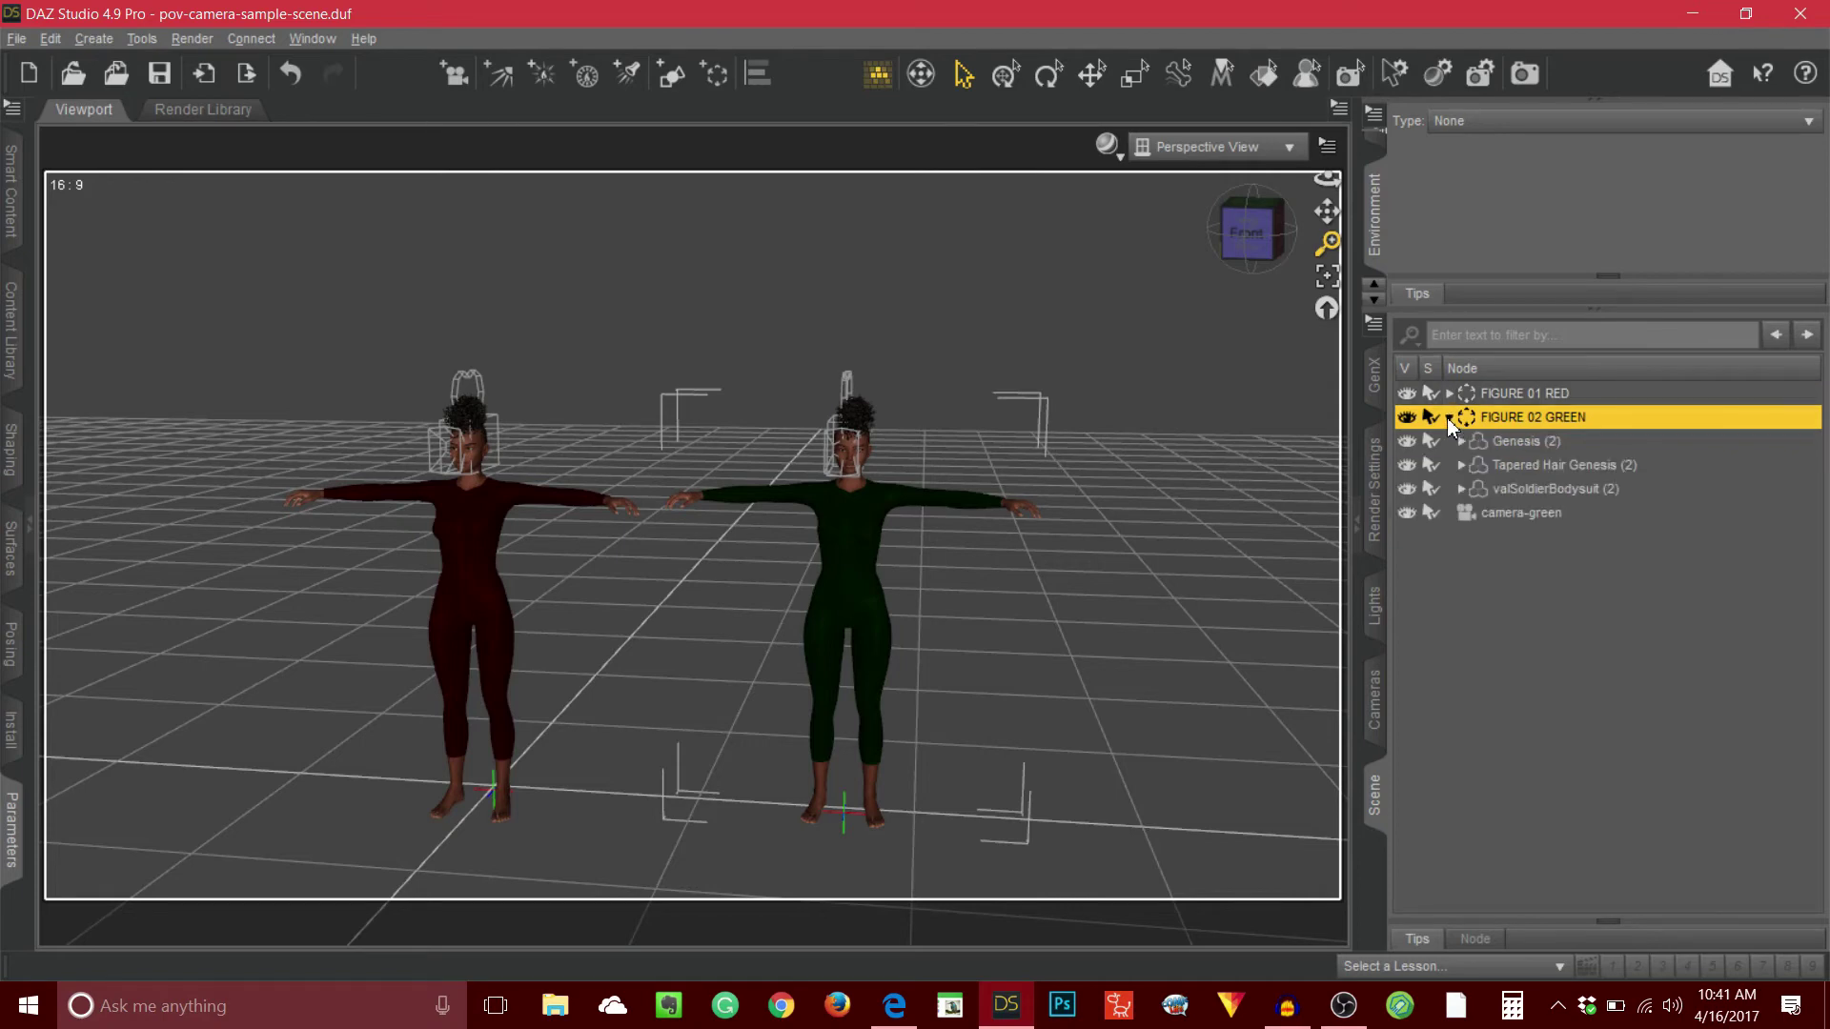
click(1495, 441)
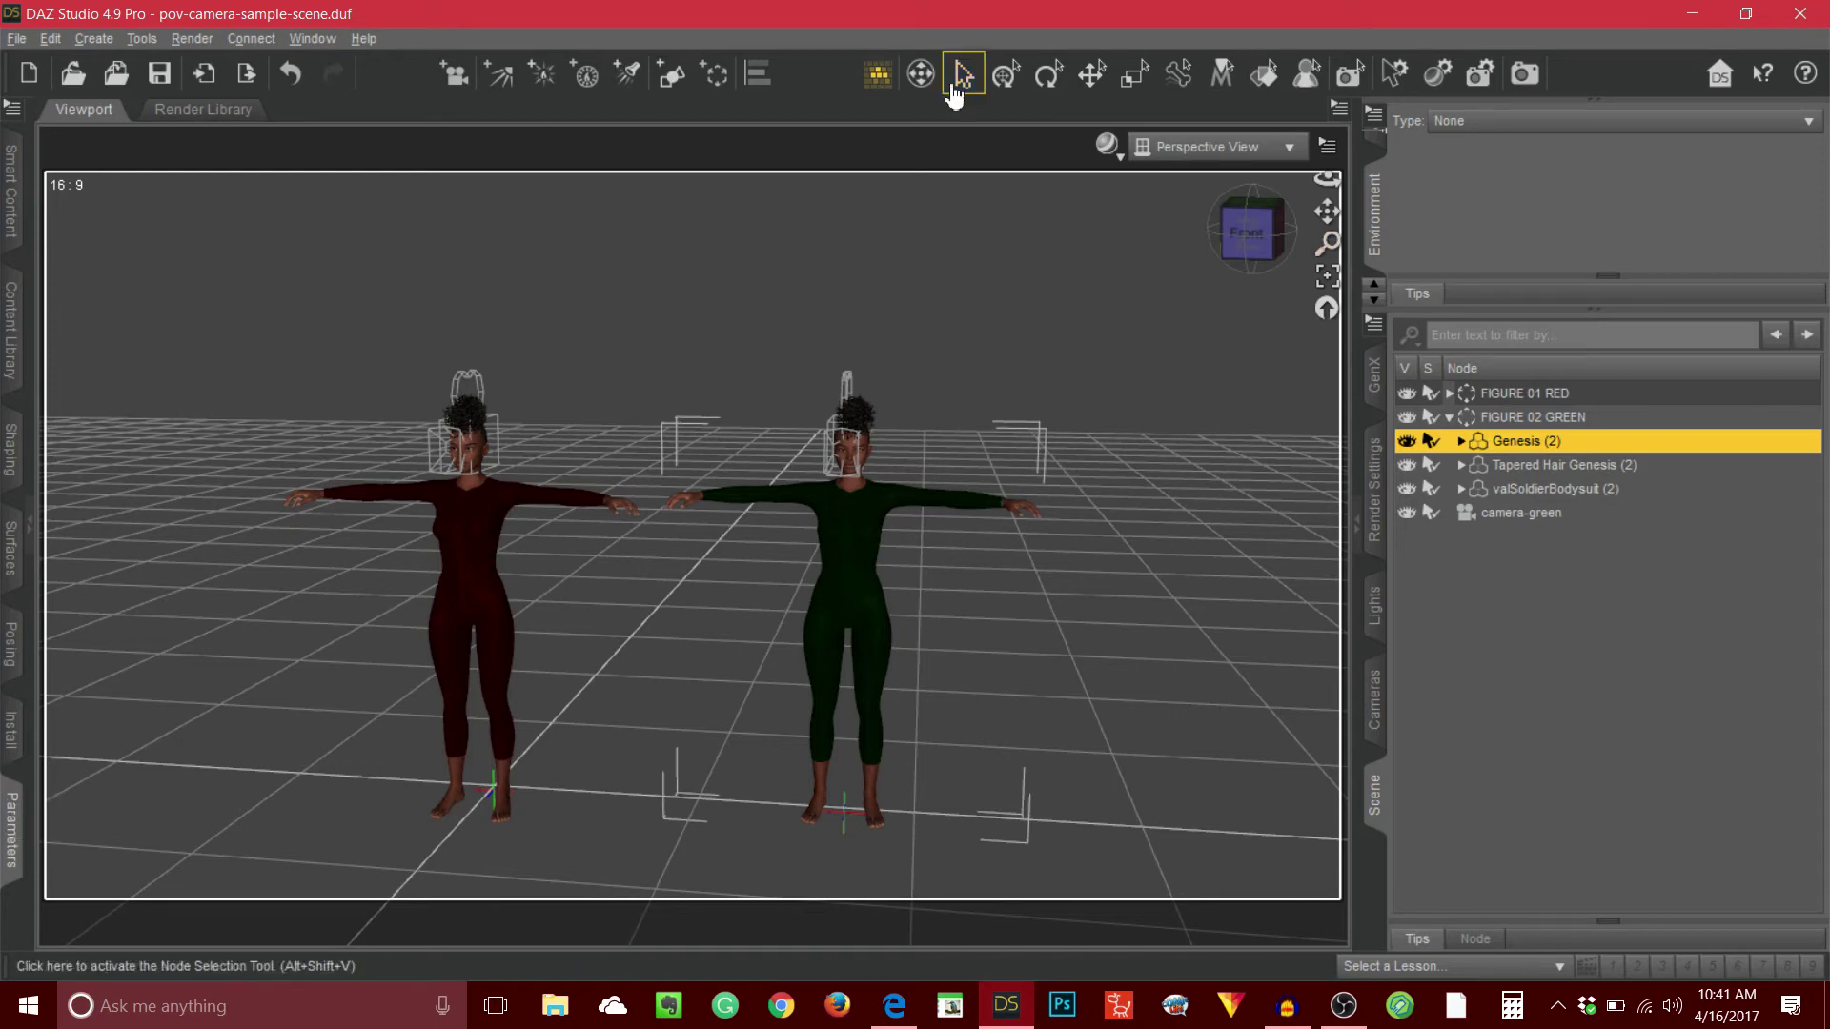
- Try rotating the green figure with the manipulator, then undo so she faces front
click(1005, 74)
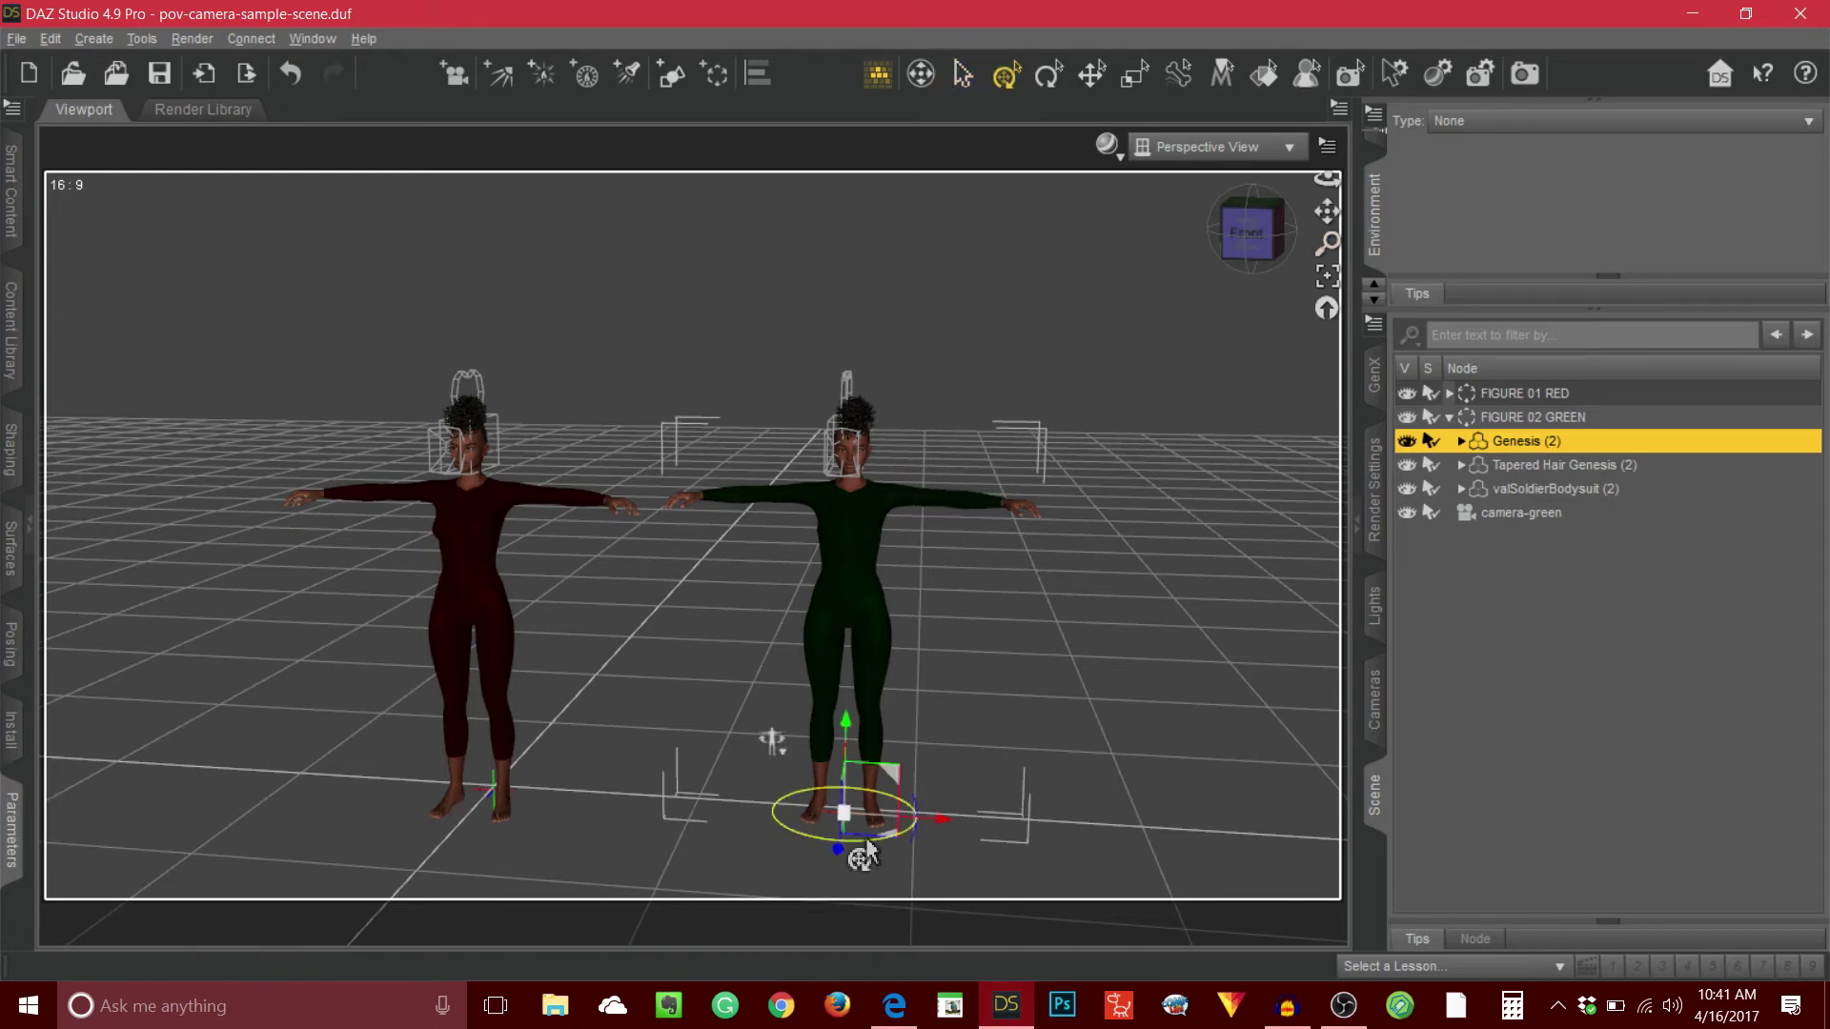
drag(868, 840, 801, 838)
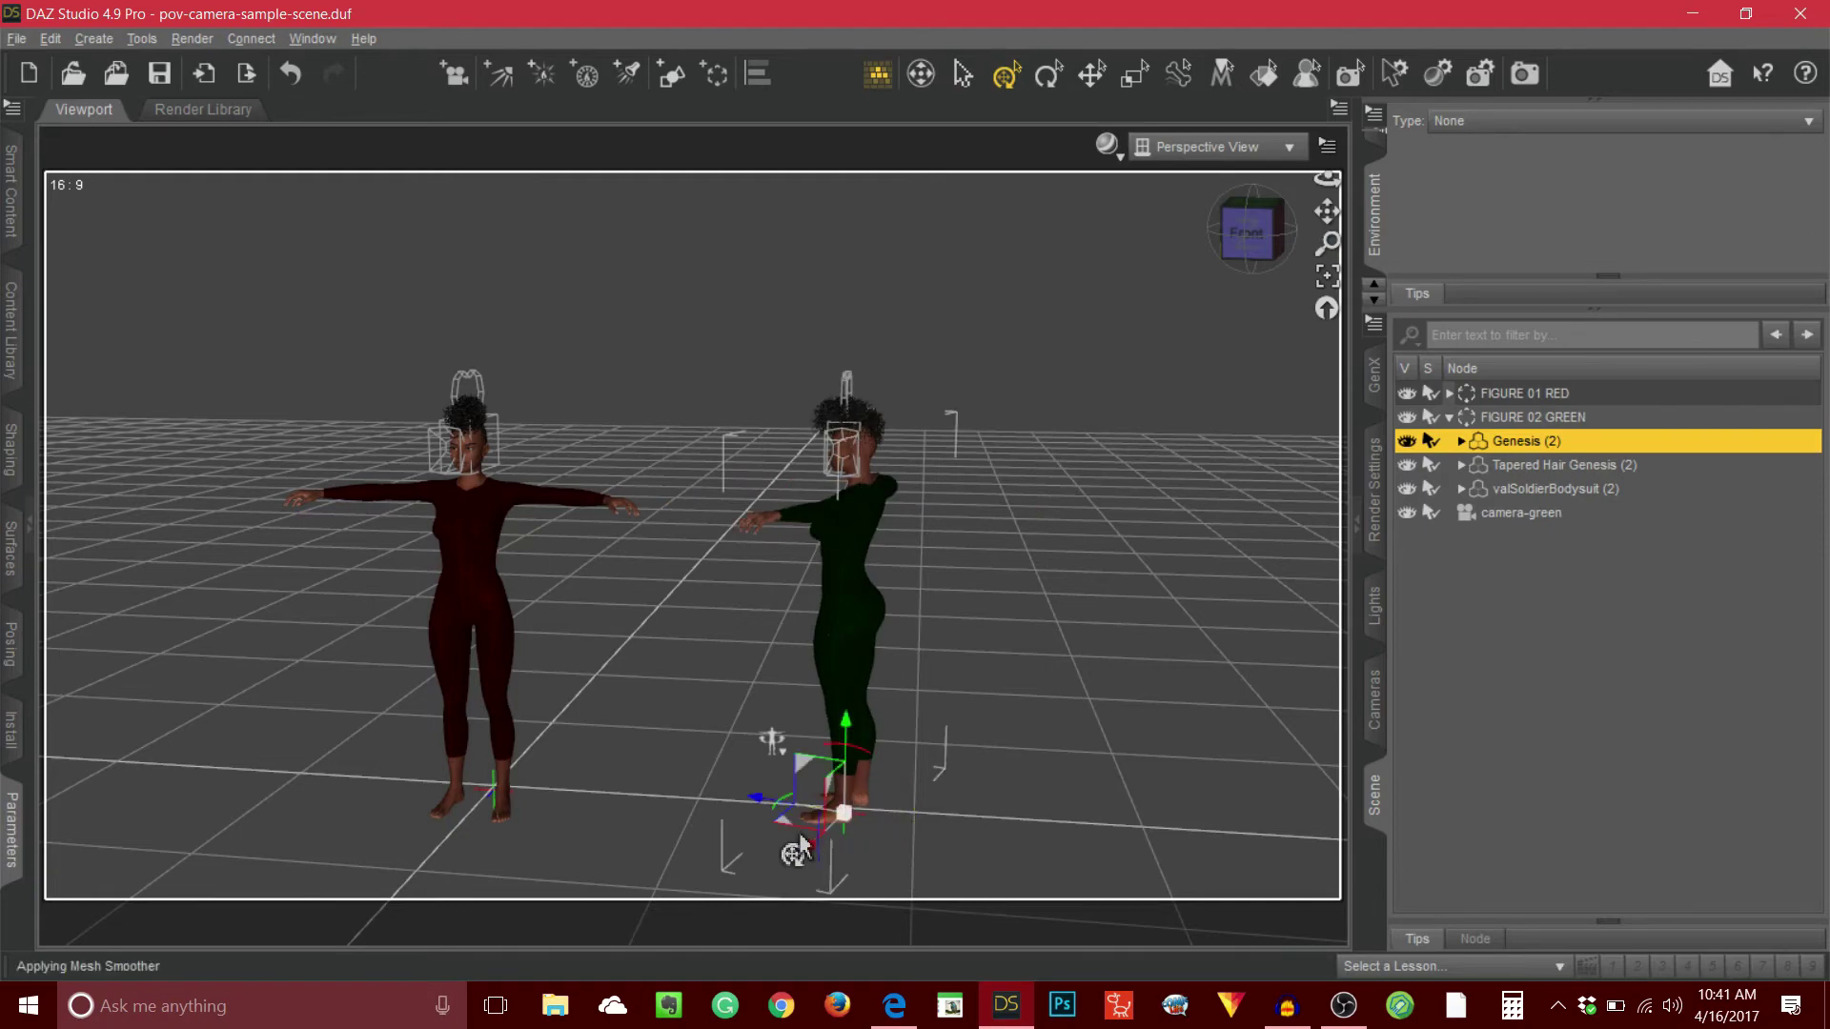
key(ctrl+z)
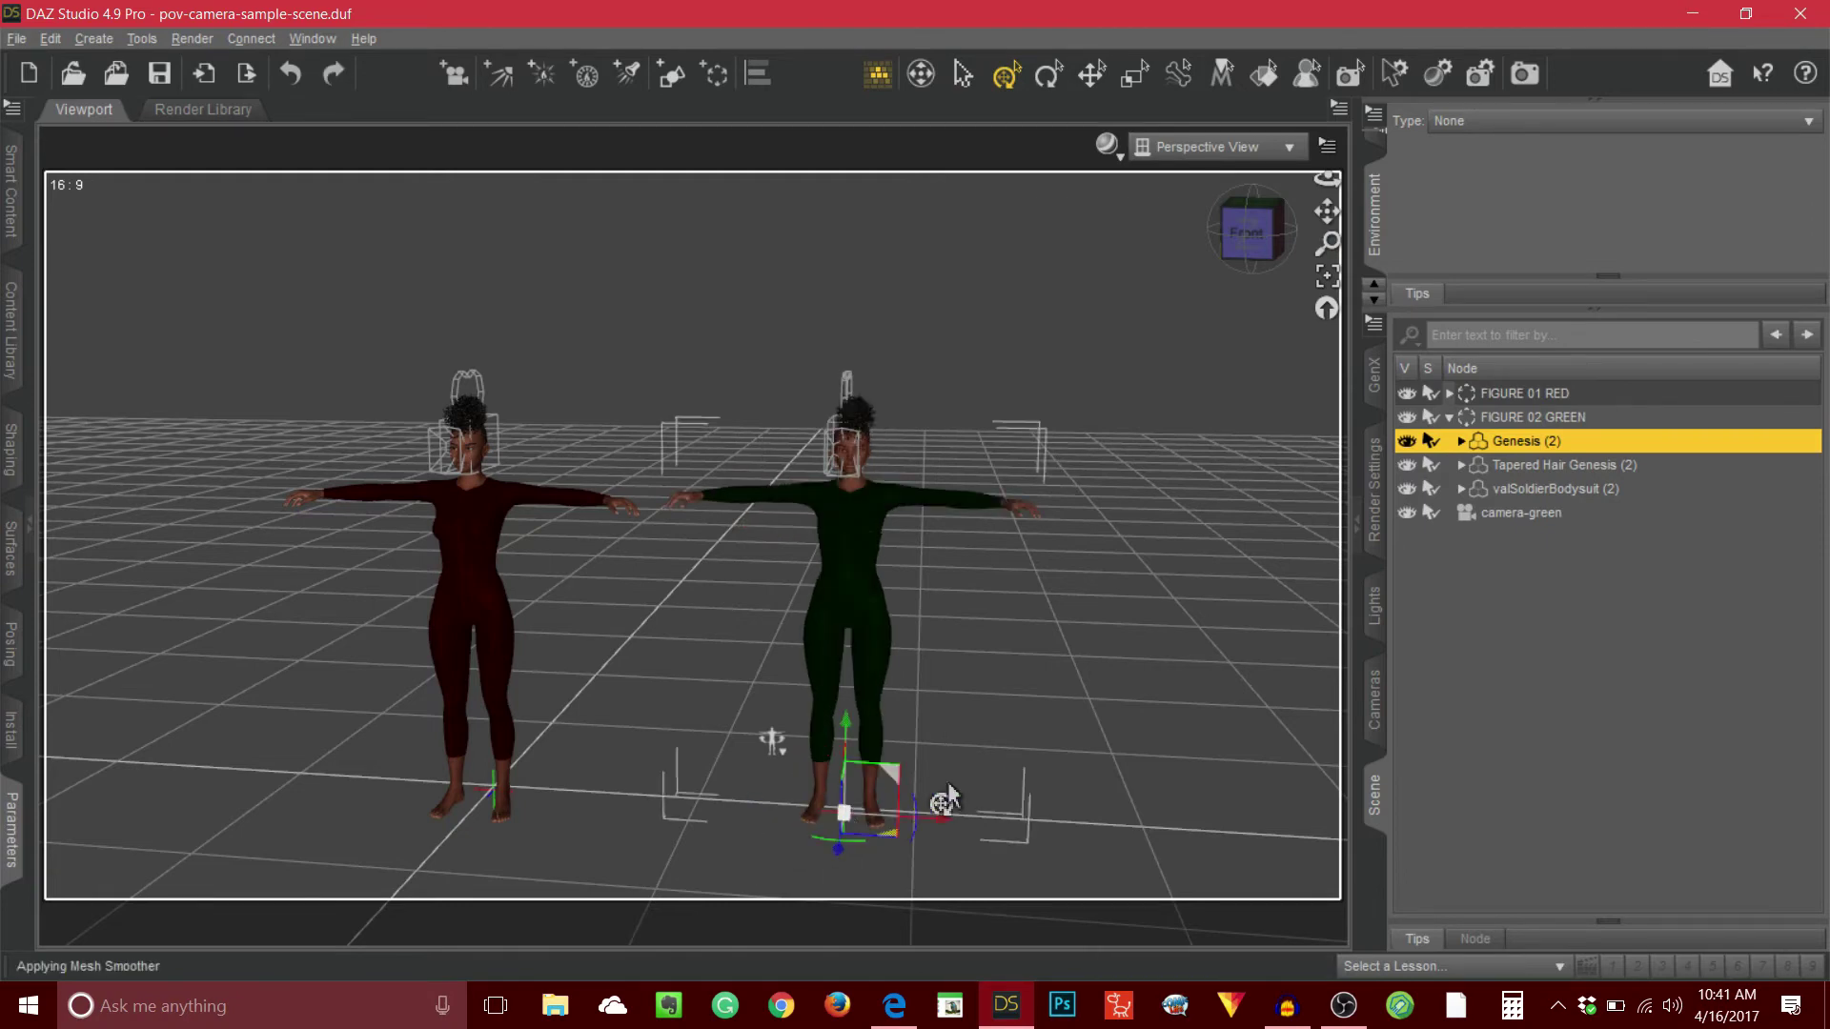
- Hide the Scene panel, zoom in on both figures, and reopen the Scene node list
click(1374, 808)
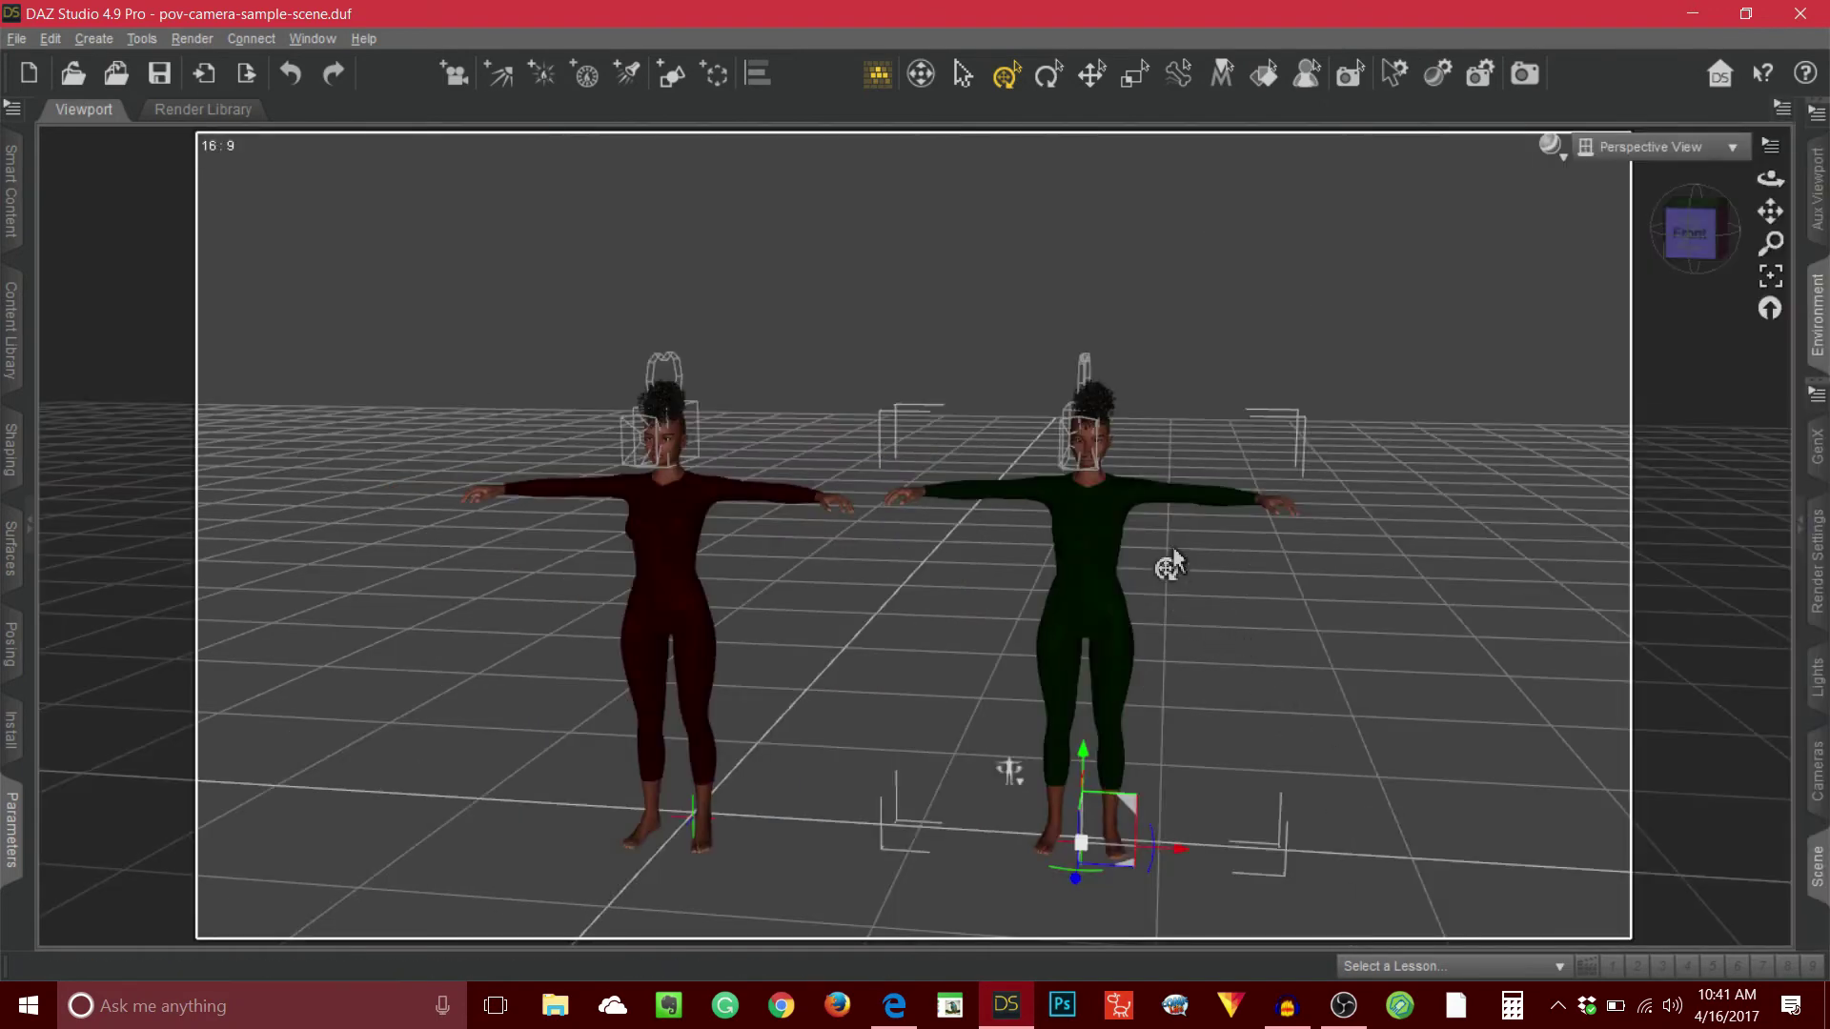
scroll(1301, 486, up, 5)
scroll(1300, 486, up, 3)
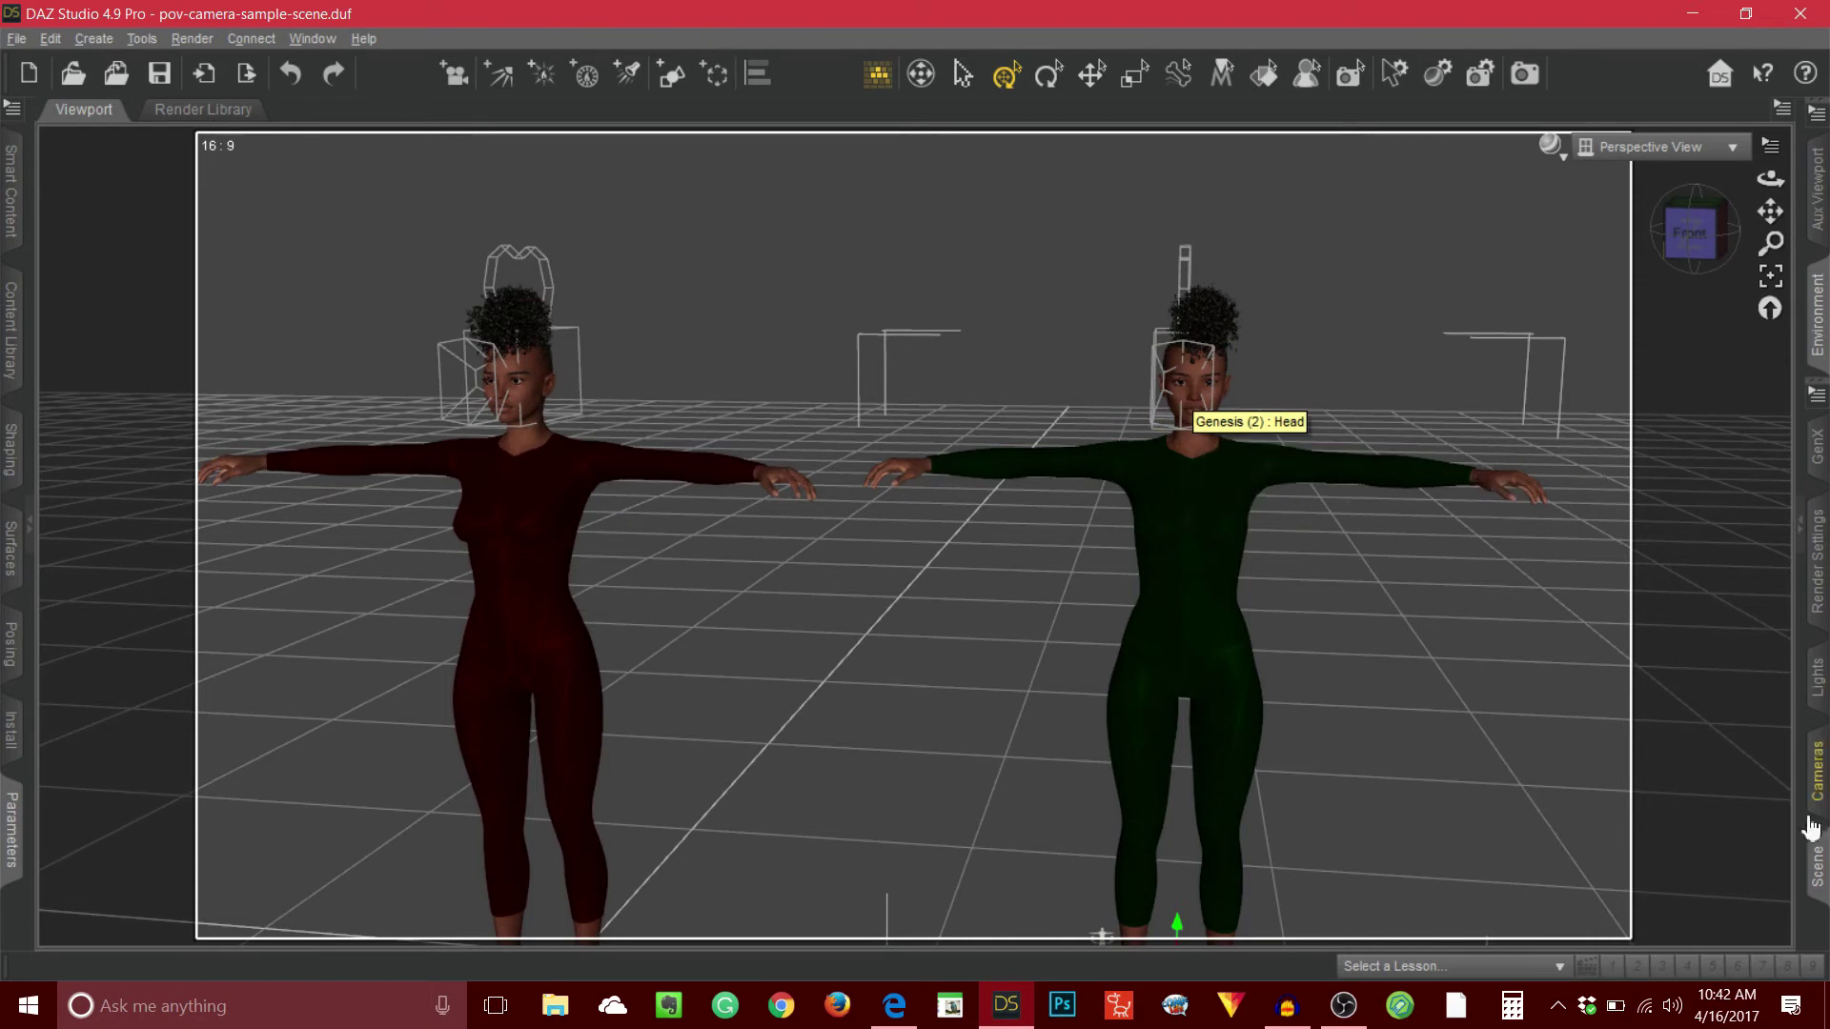
click(1816, 869)
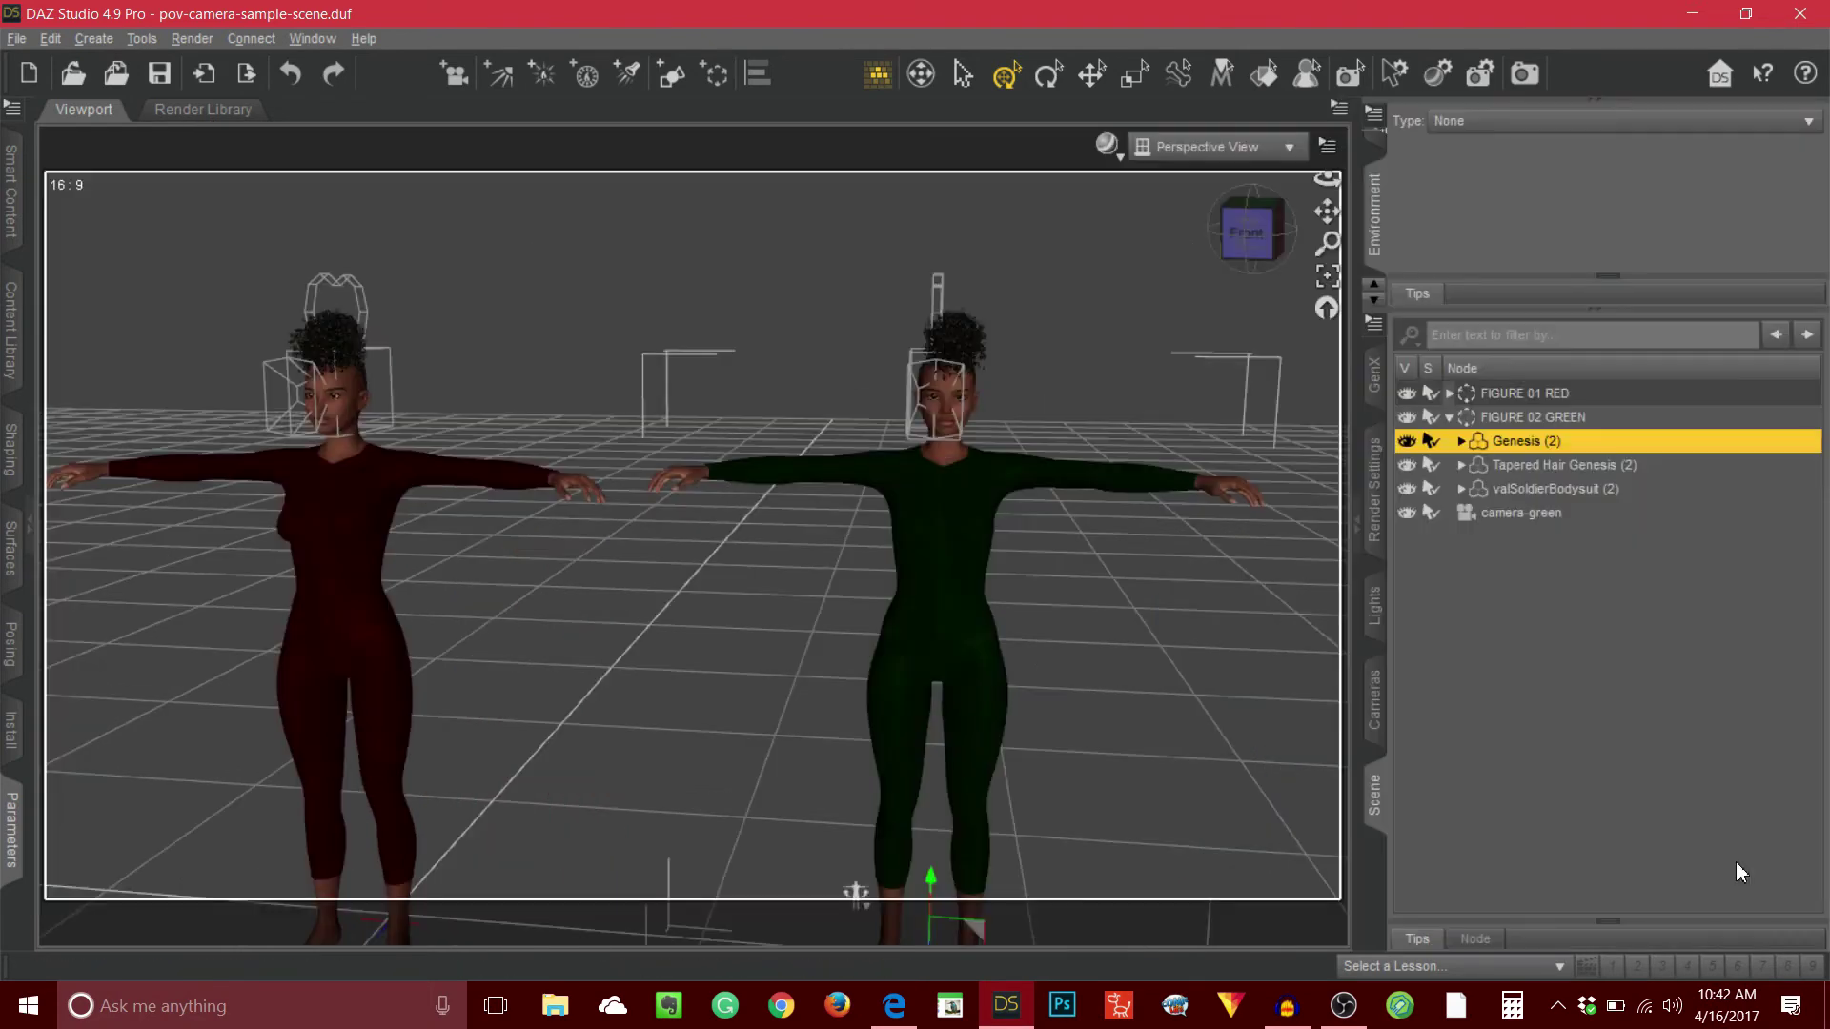
- Parent camera-green to the green figure's Genesis (2) Right Eye bone
click(1514, 518)
right_click(1529, 515)
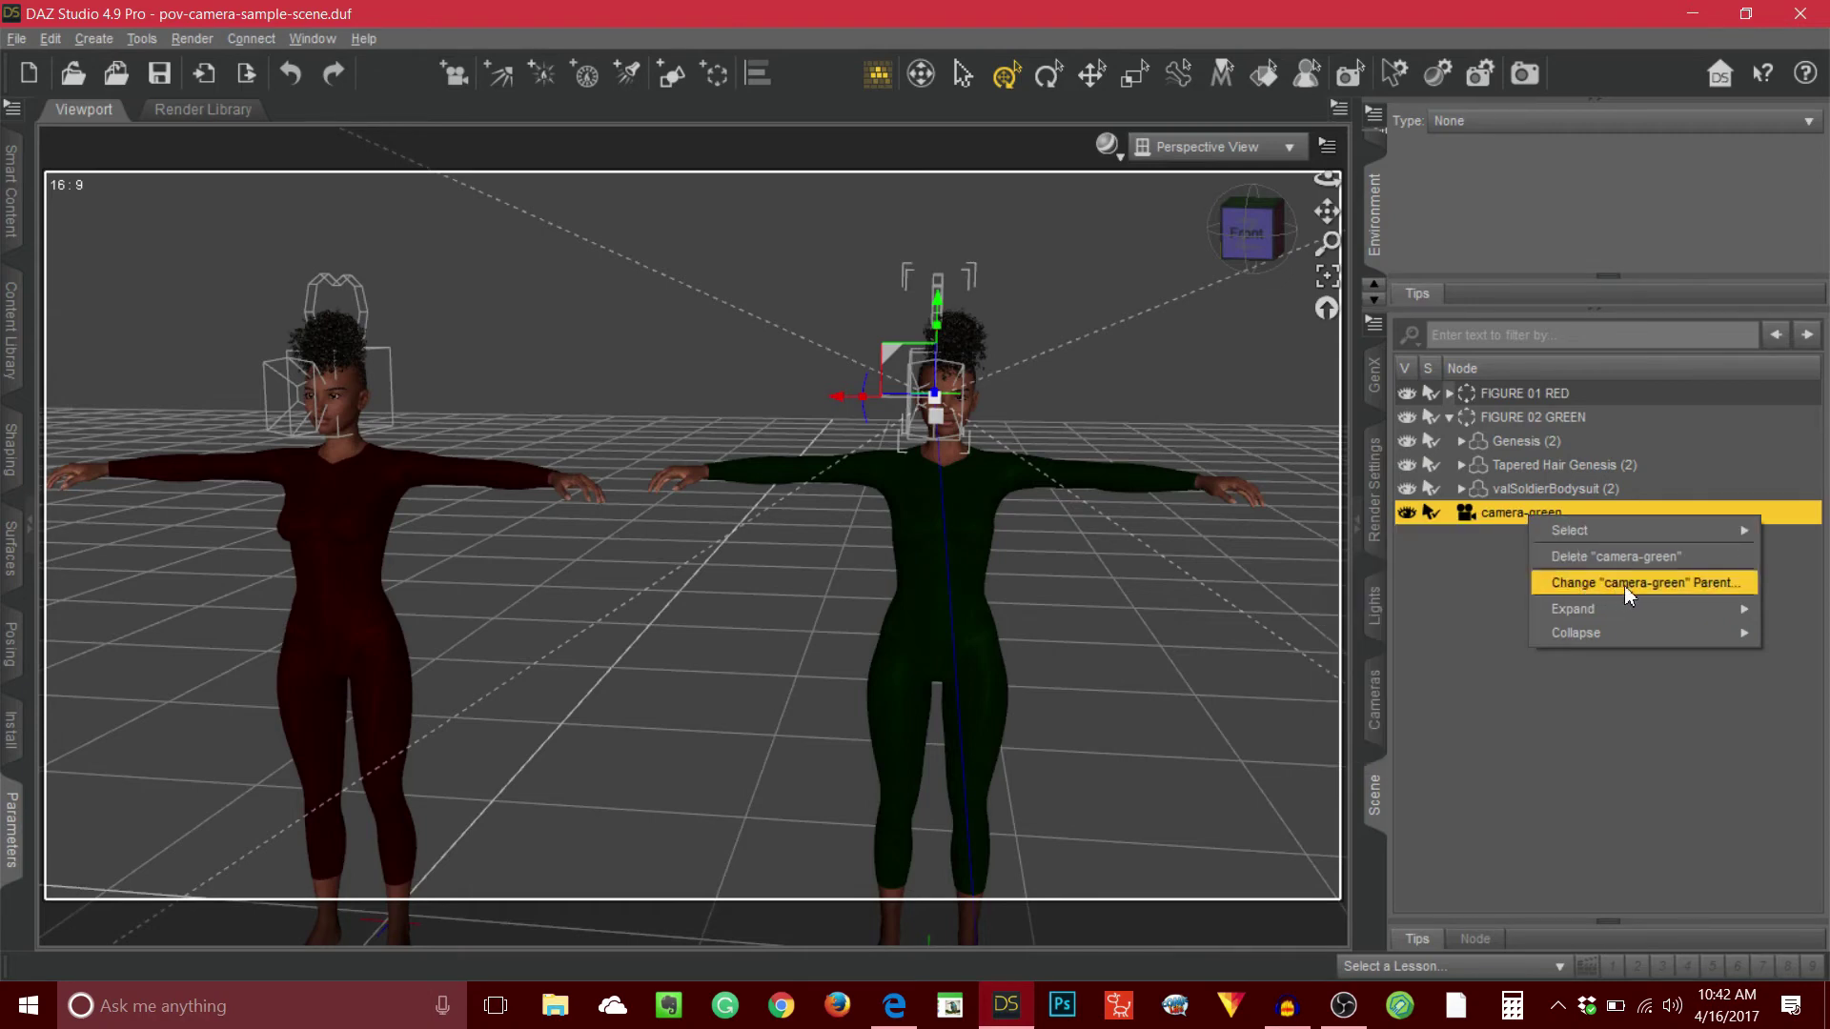
click(1701, 586)
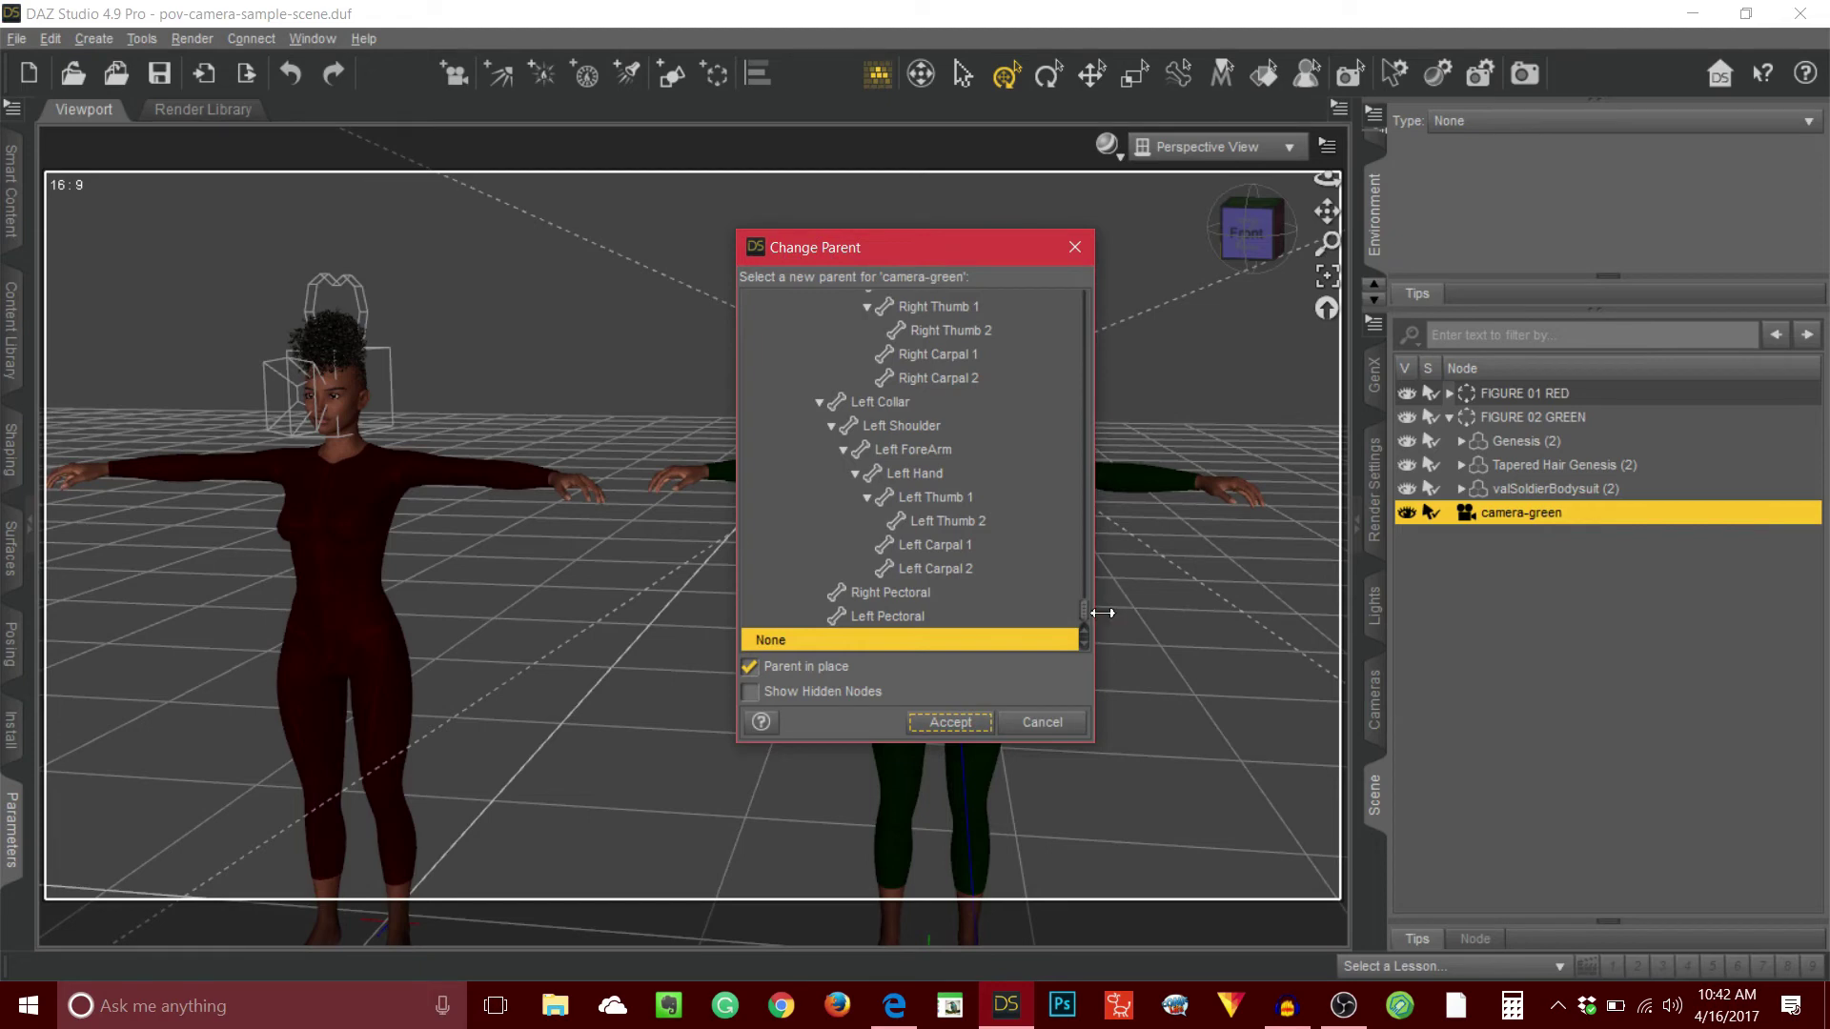
drag(1090, 620, 1104, 465)
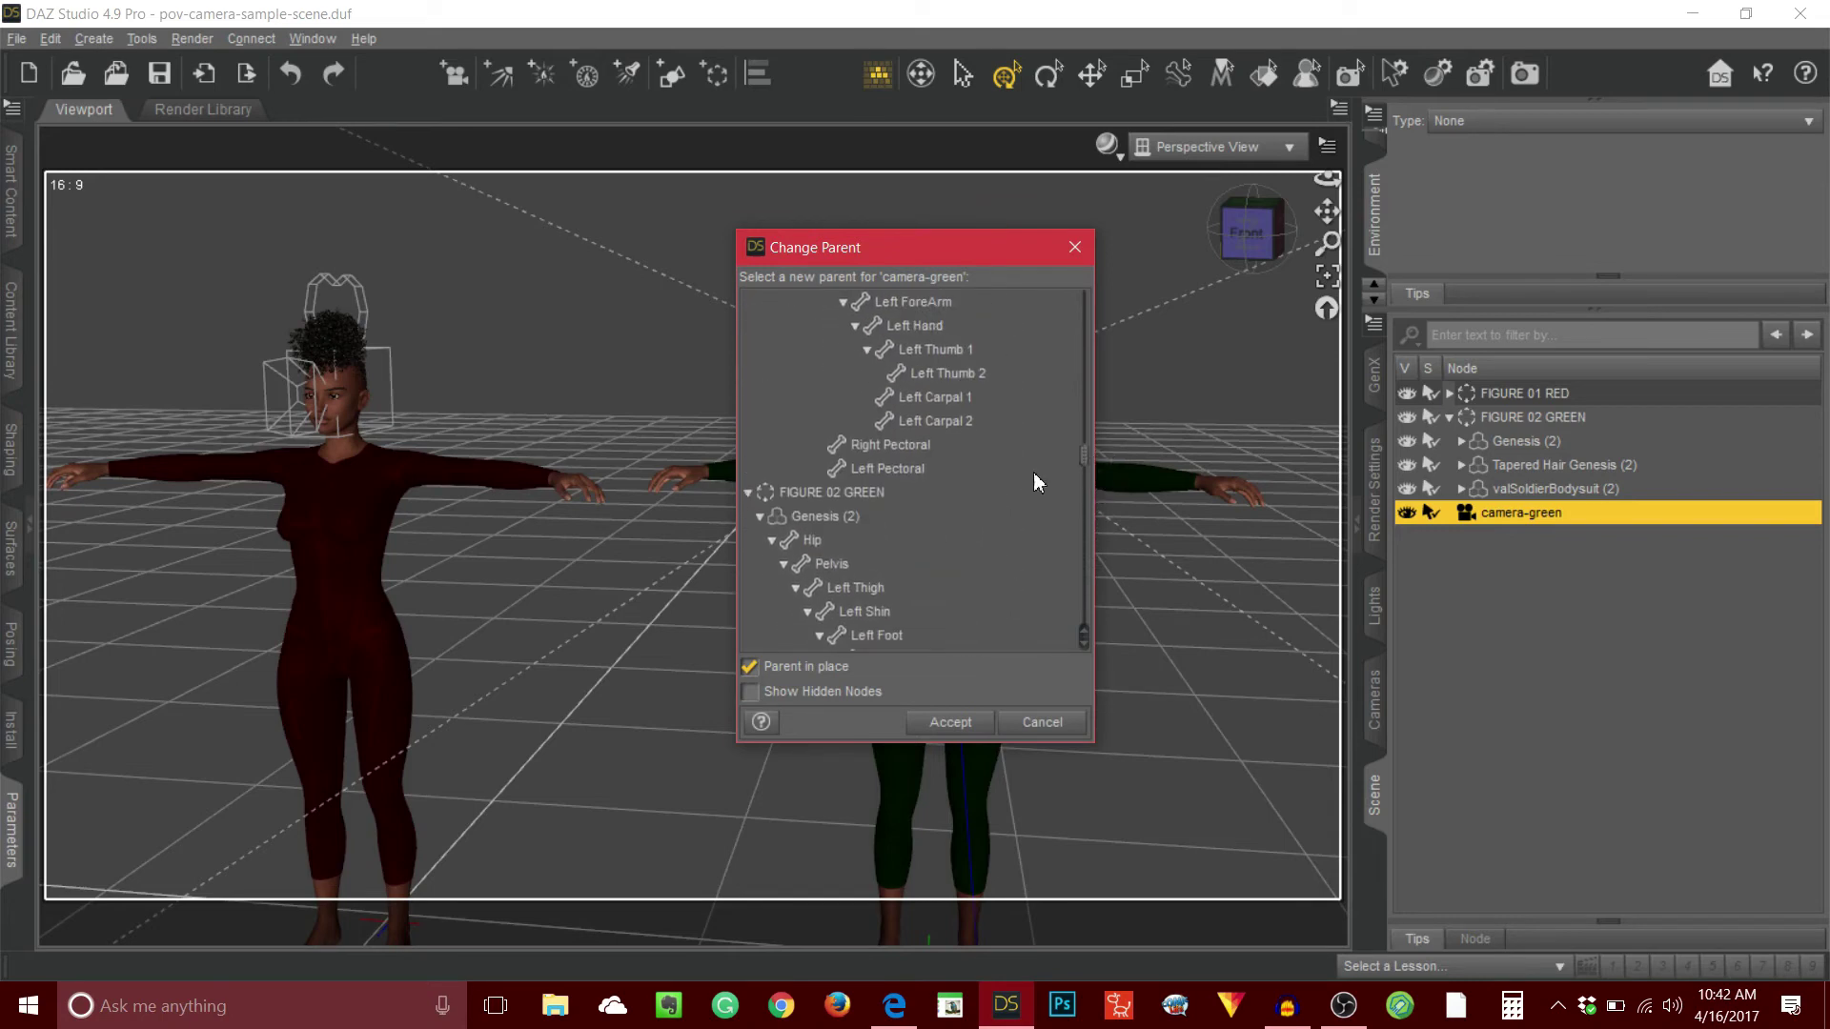
click(833, 516)
scroll(1027, 530, down, 5)
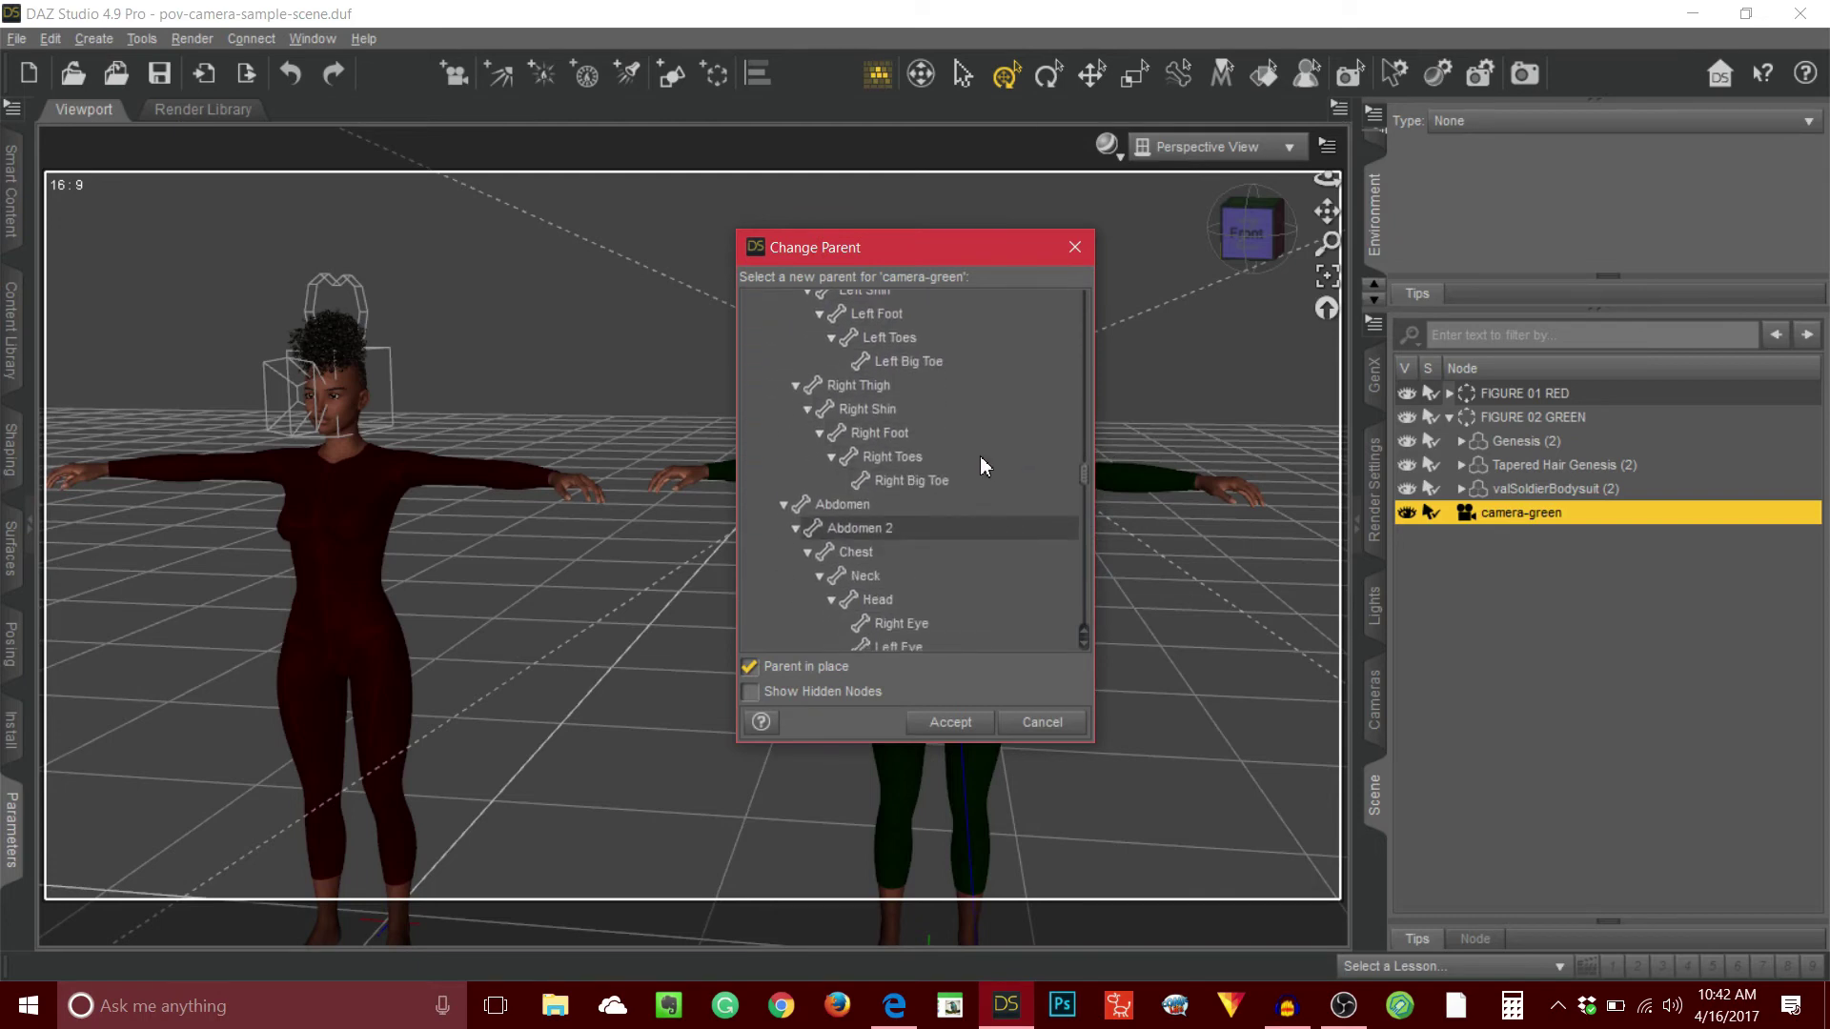
scroll(980, 455, down, 1)
click(908, 559)
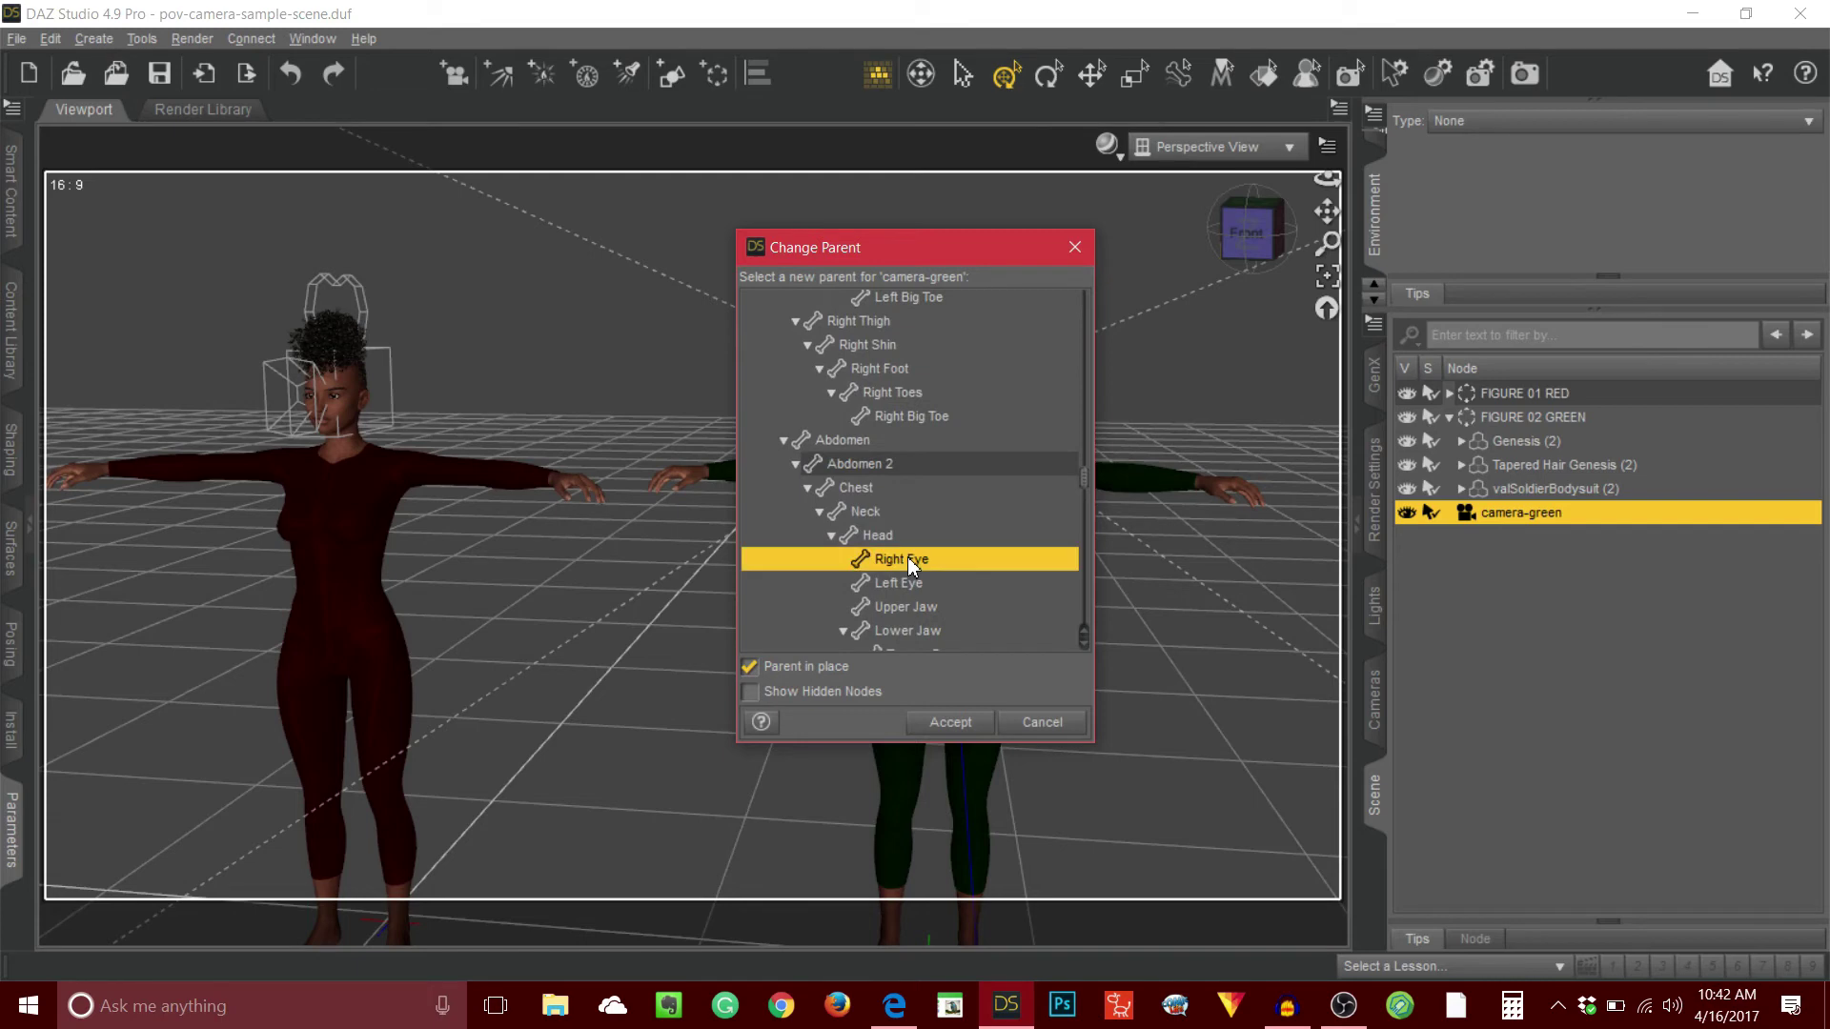
click(948, 721)
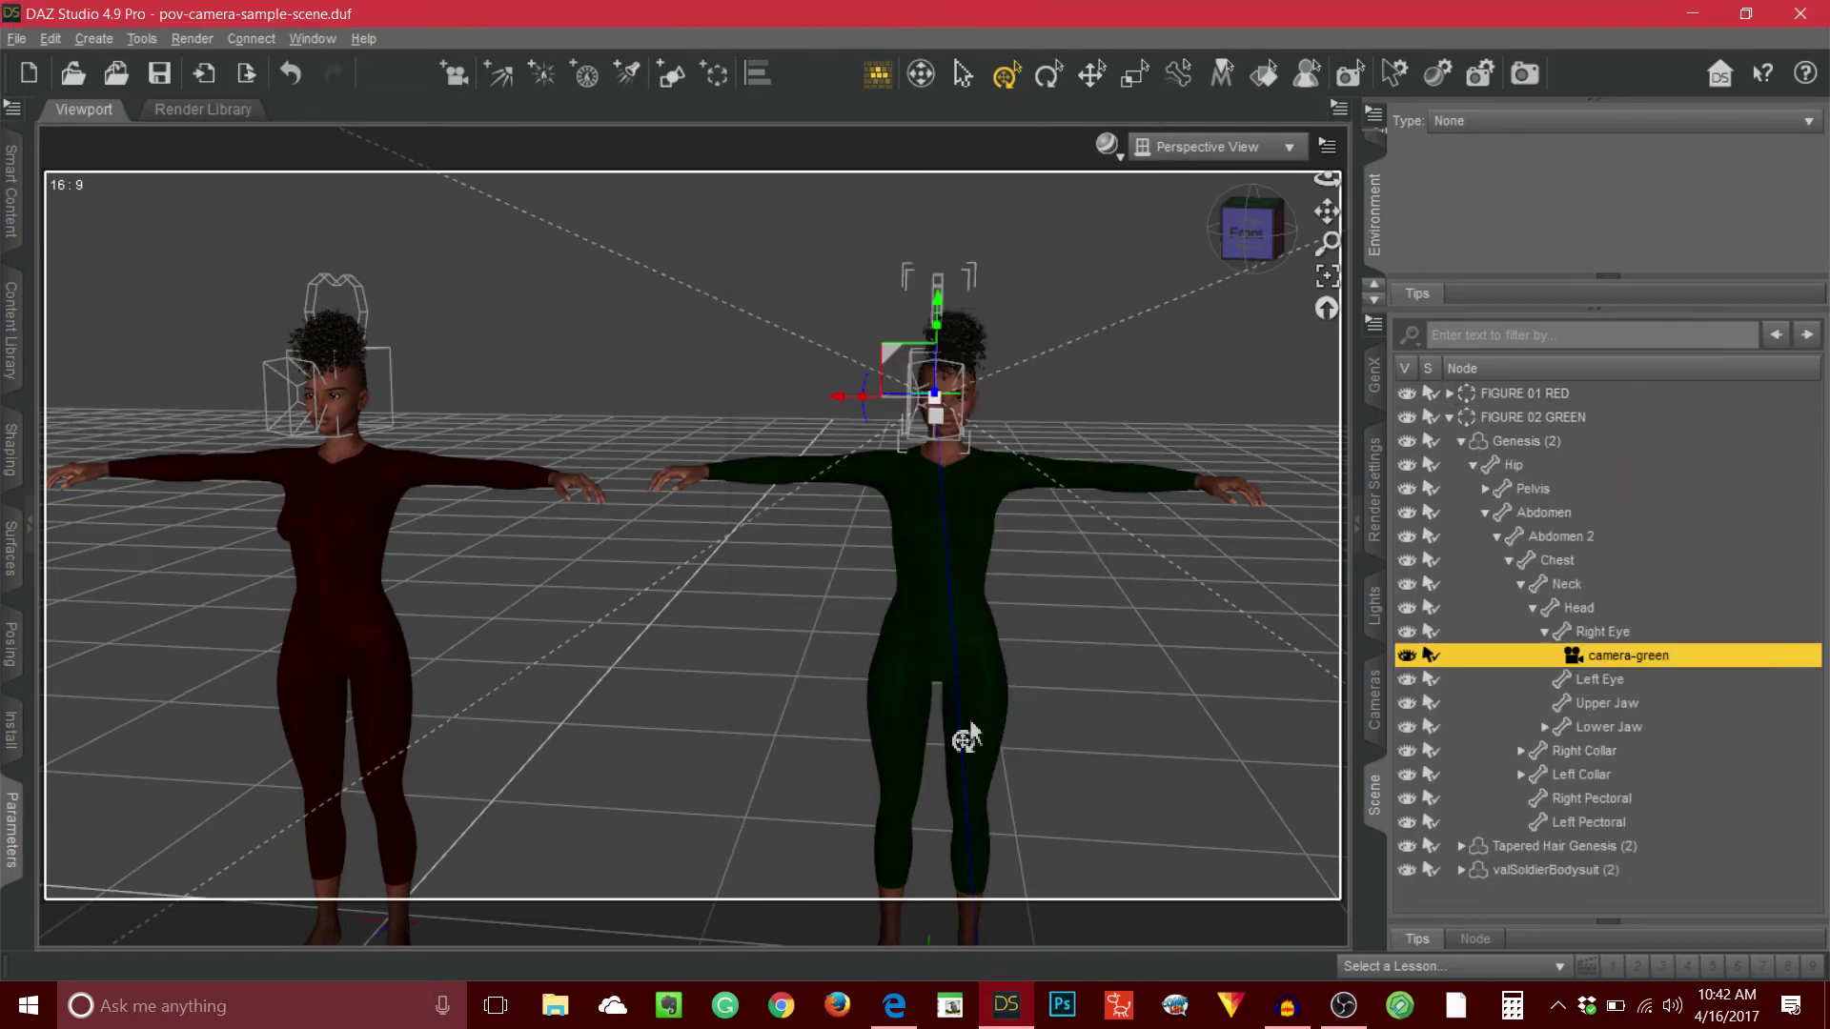
- Rotate the green Genesis (2) figure about 61° toward the red figure and look through camera-green
click(1525, 441)
drag(1184, 560, 1095, 601)
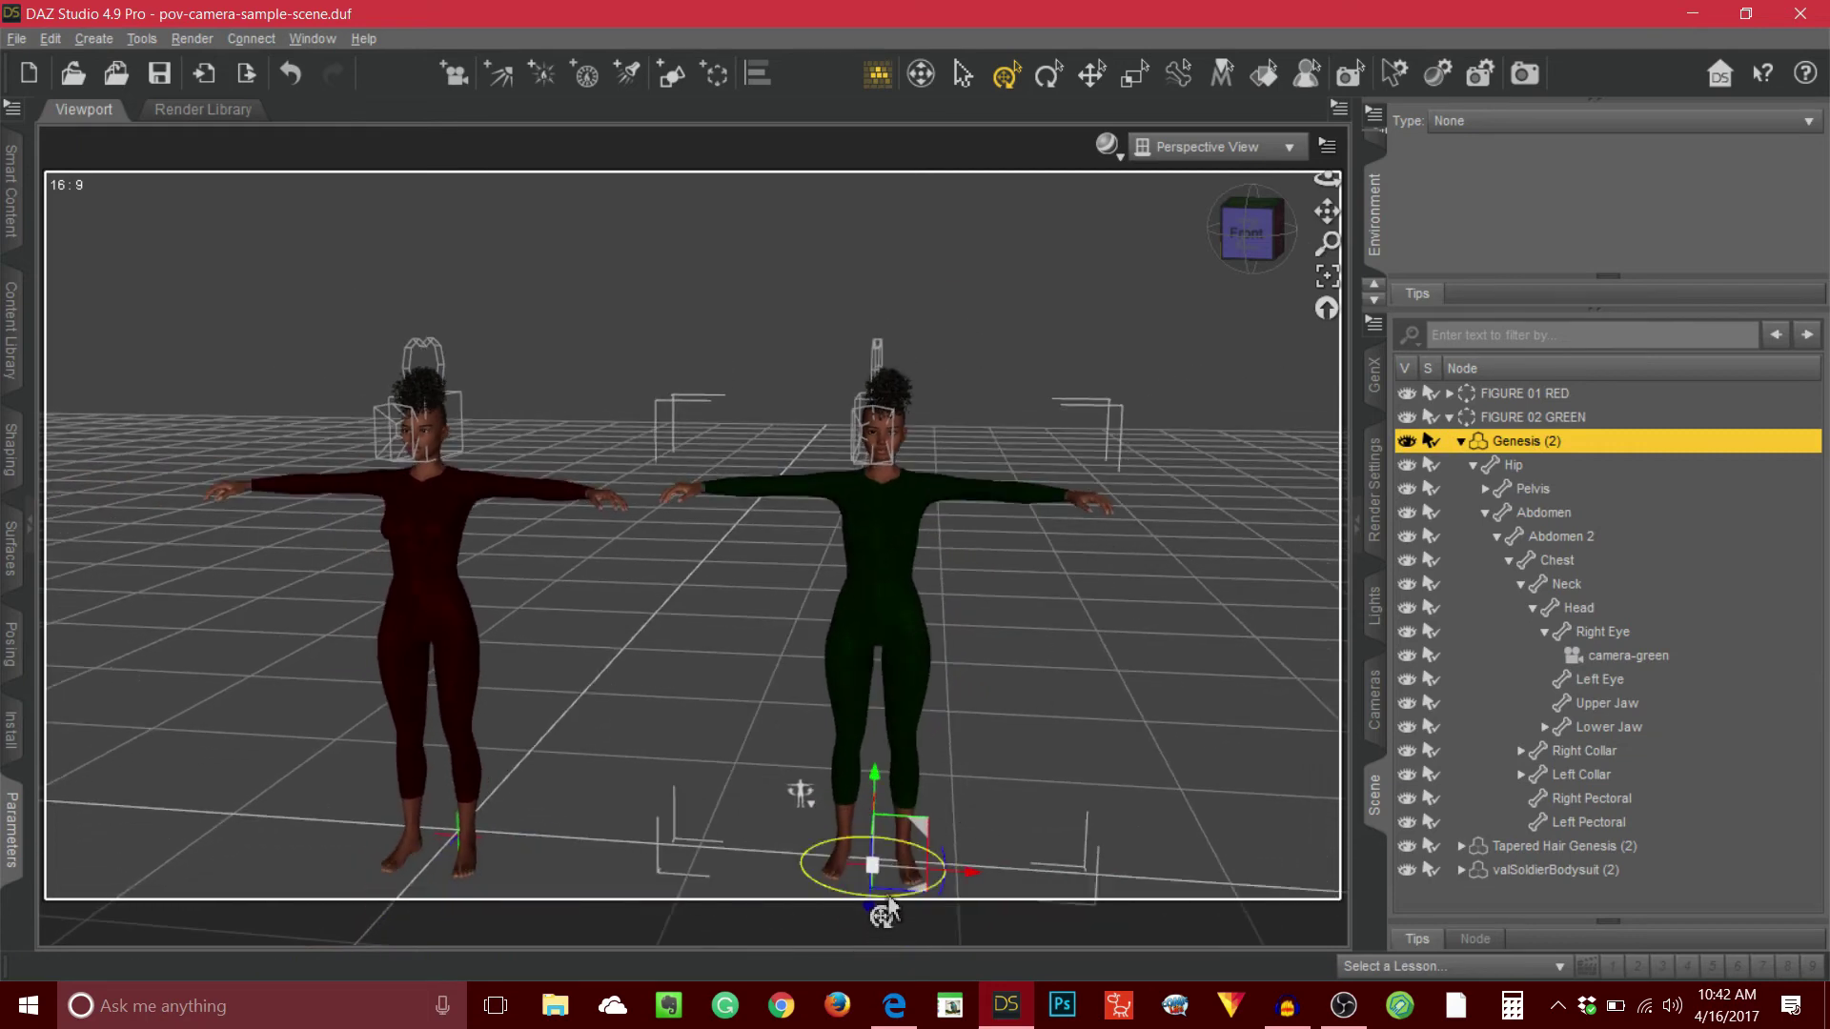
drag(887, 905, 826, 913)
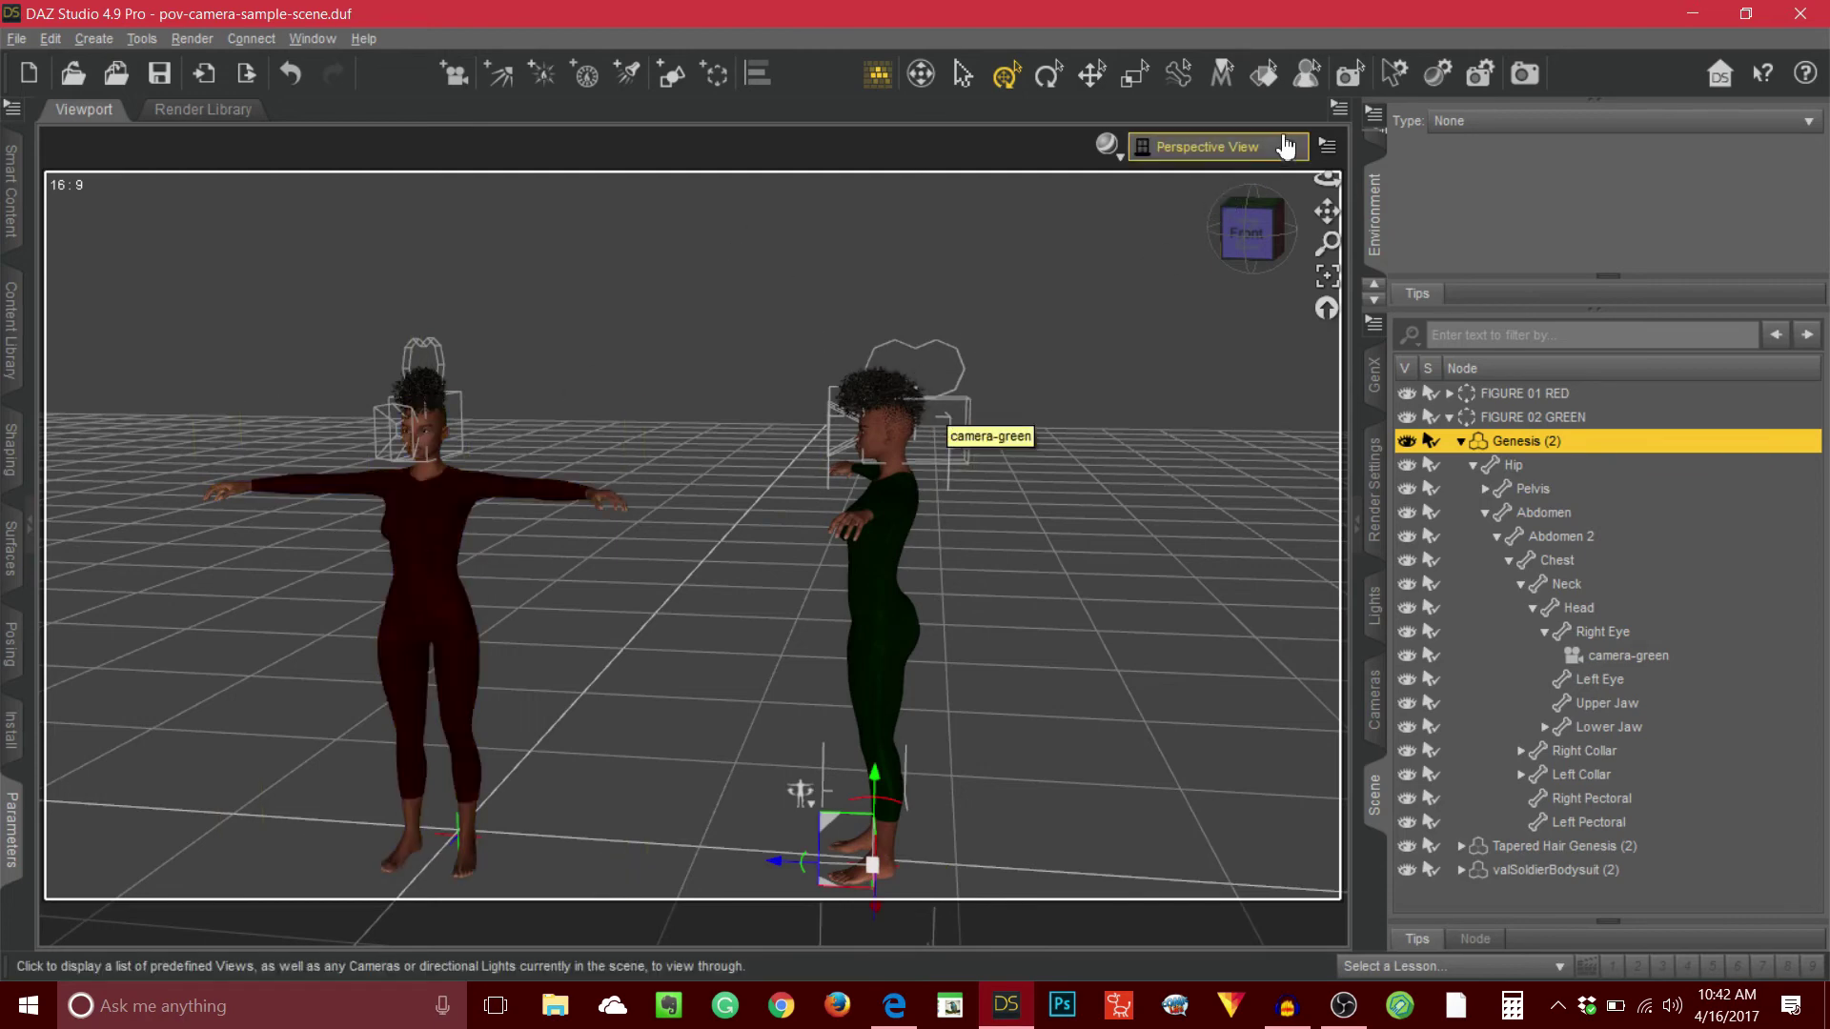
click(1287, 148)
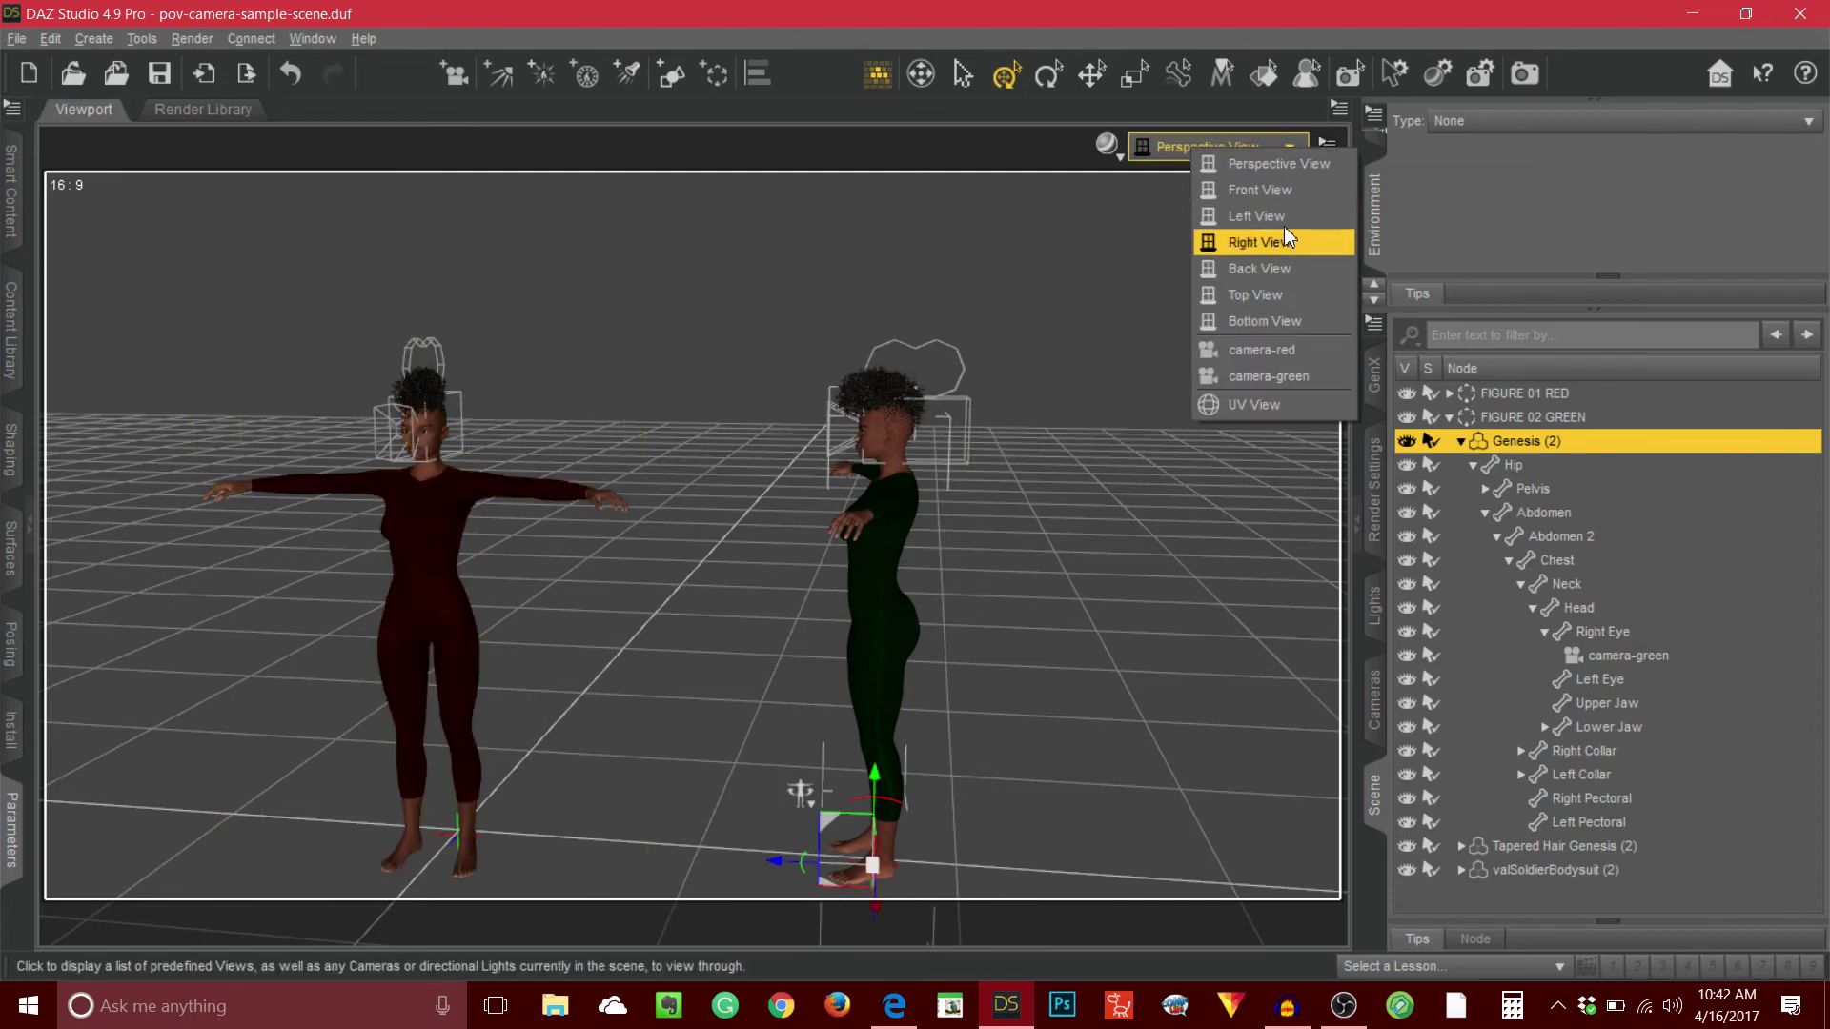
click(1296, 376)
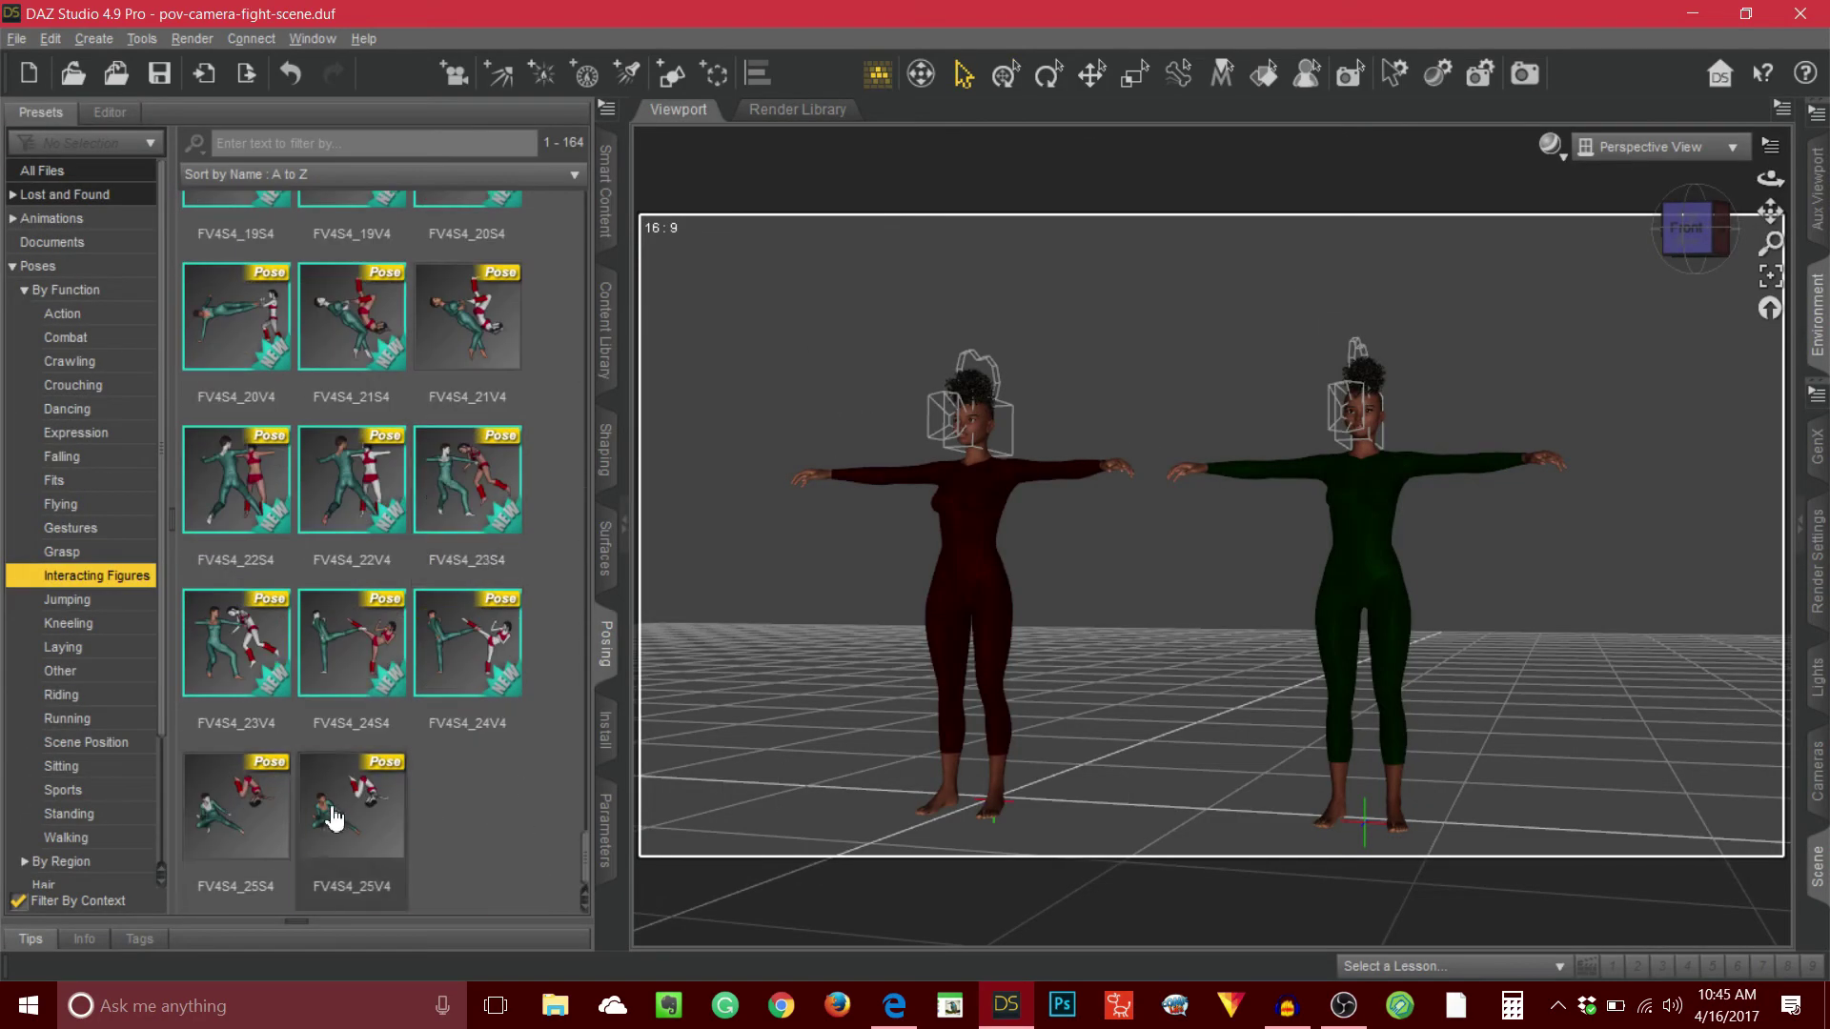
- Apply a fighting pose preset to the red figure with limits on and stretch her leg into a lunge
drag(327, 805, 945, 545)
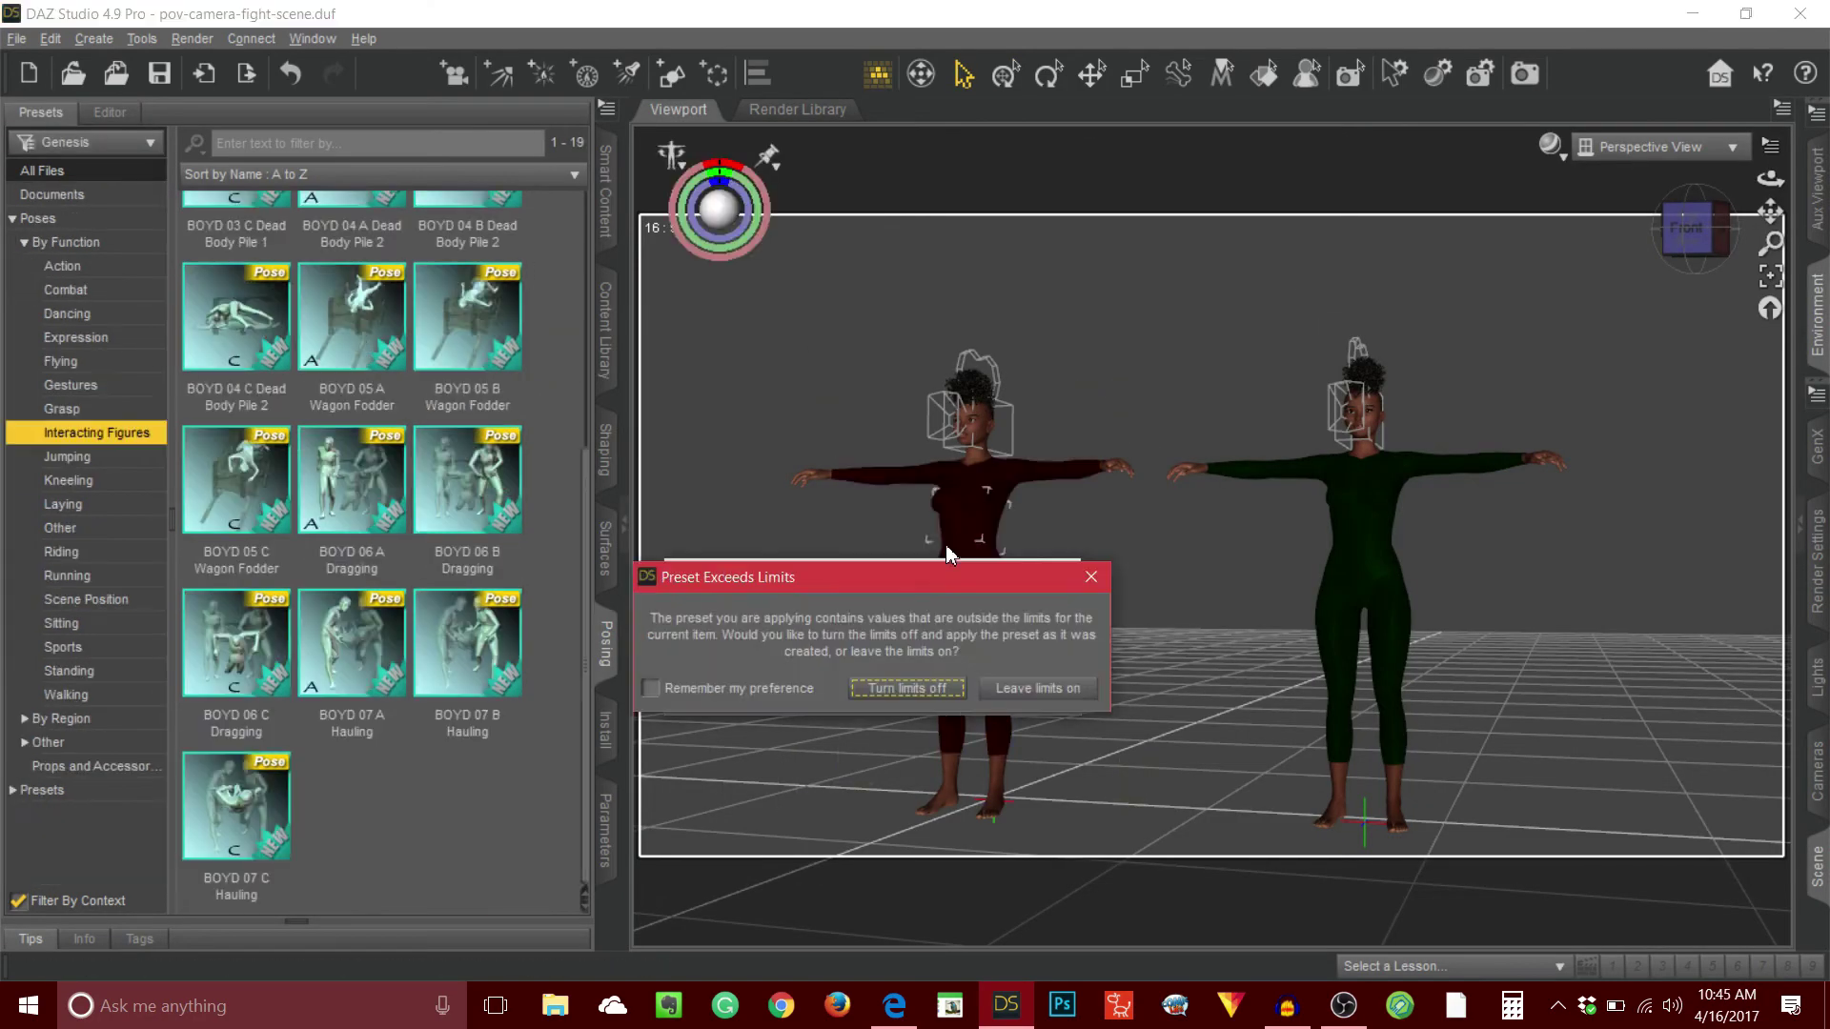
key(Return)
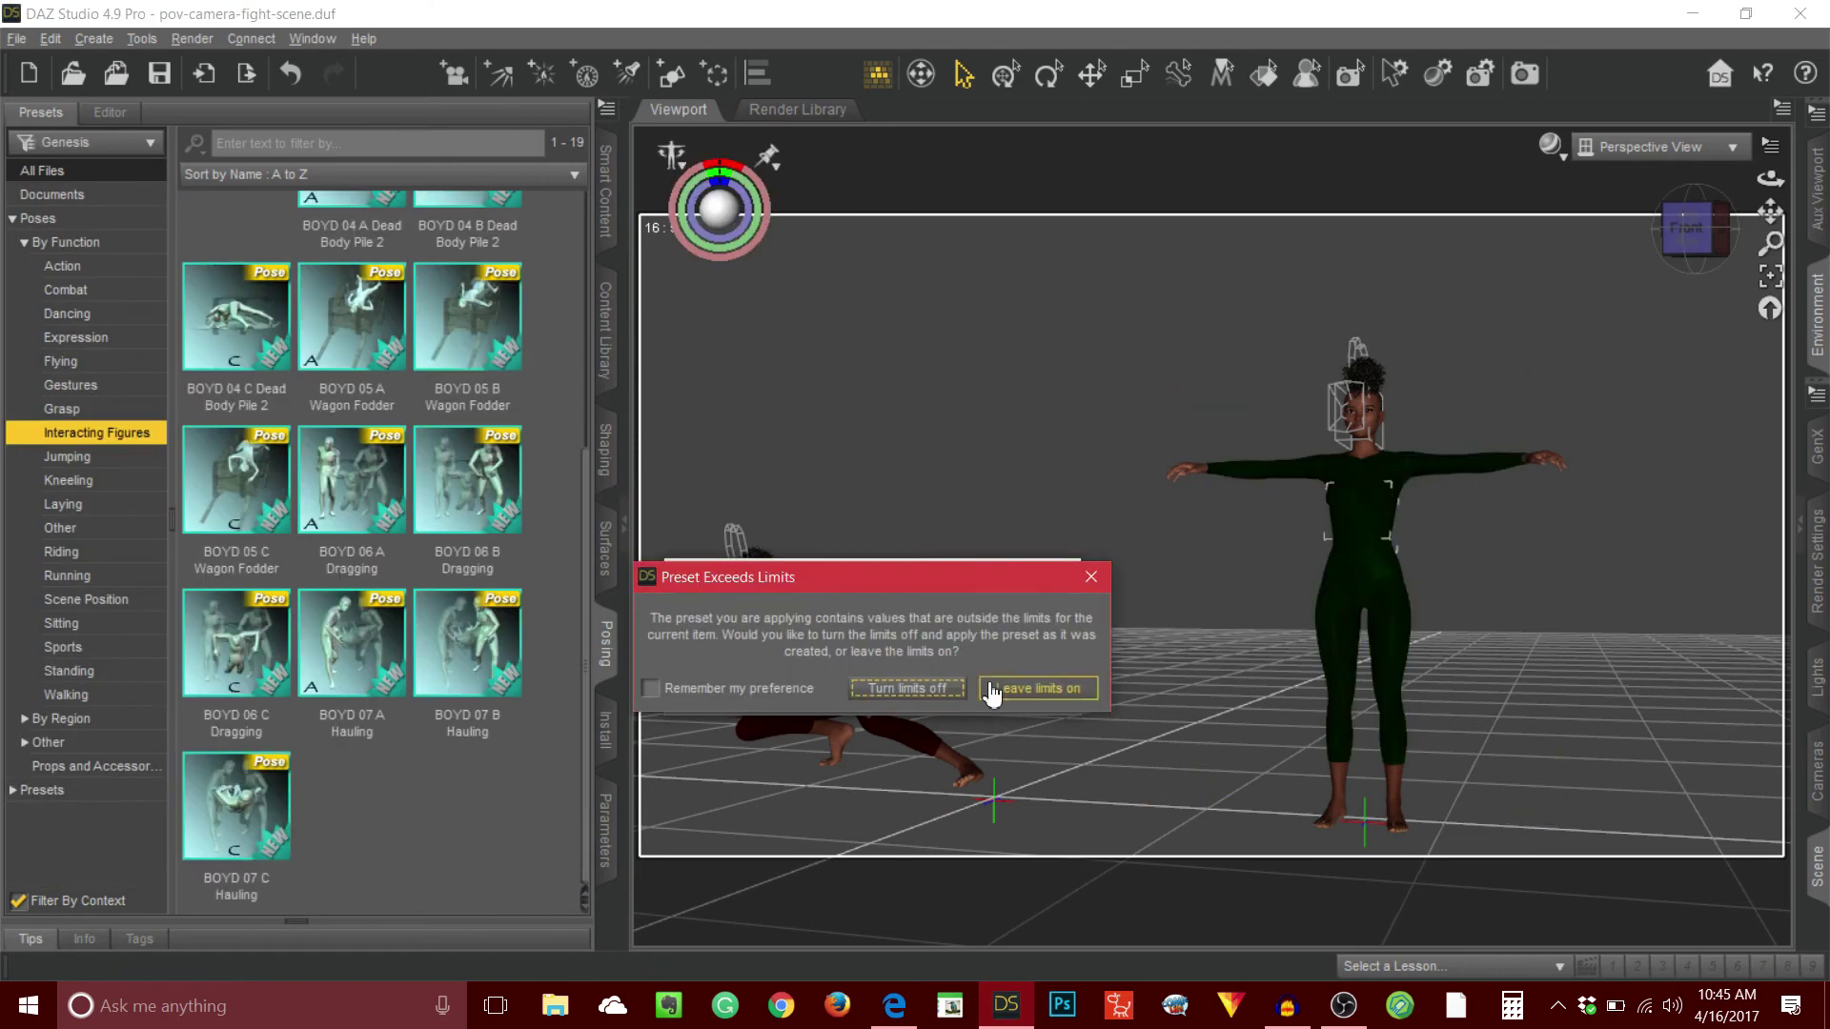
click(991, 693)
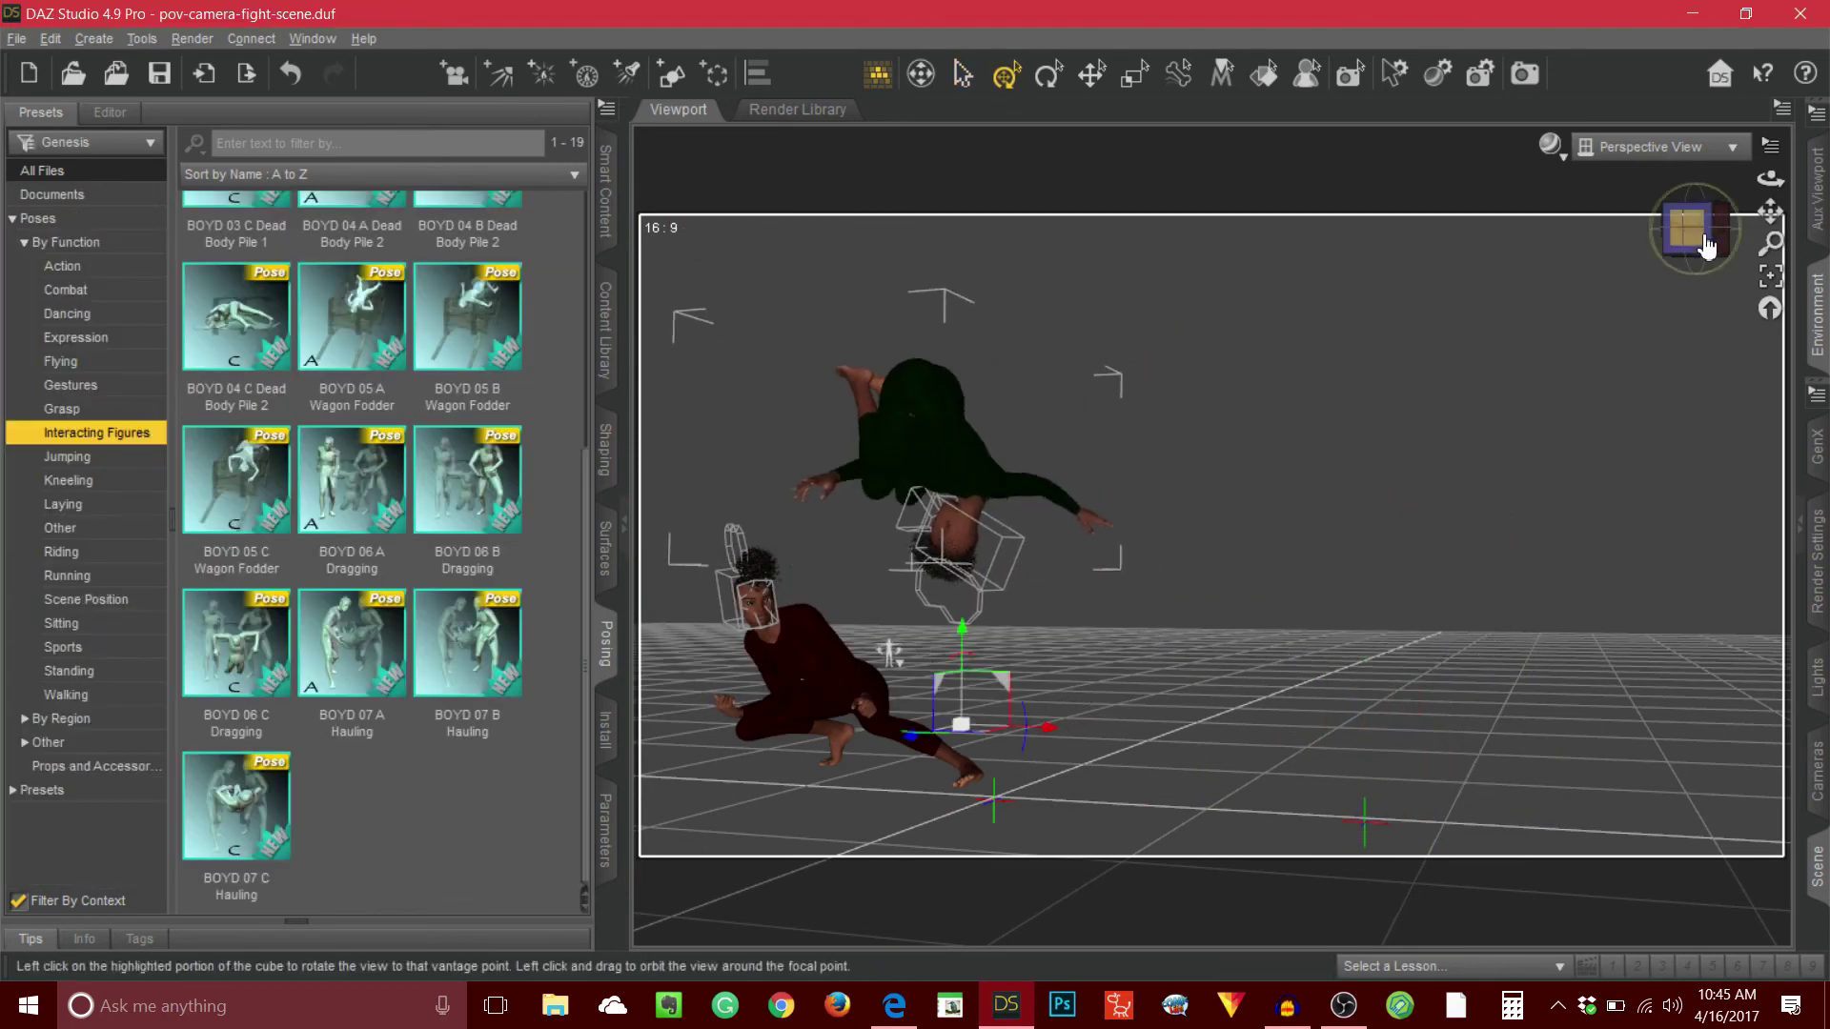
click(1706, 248)
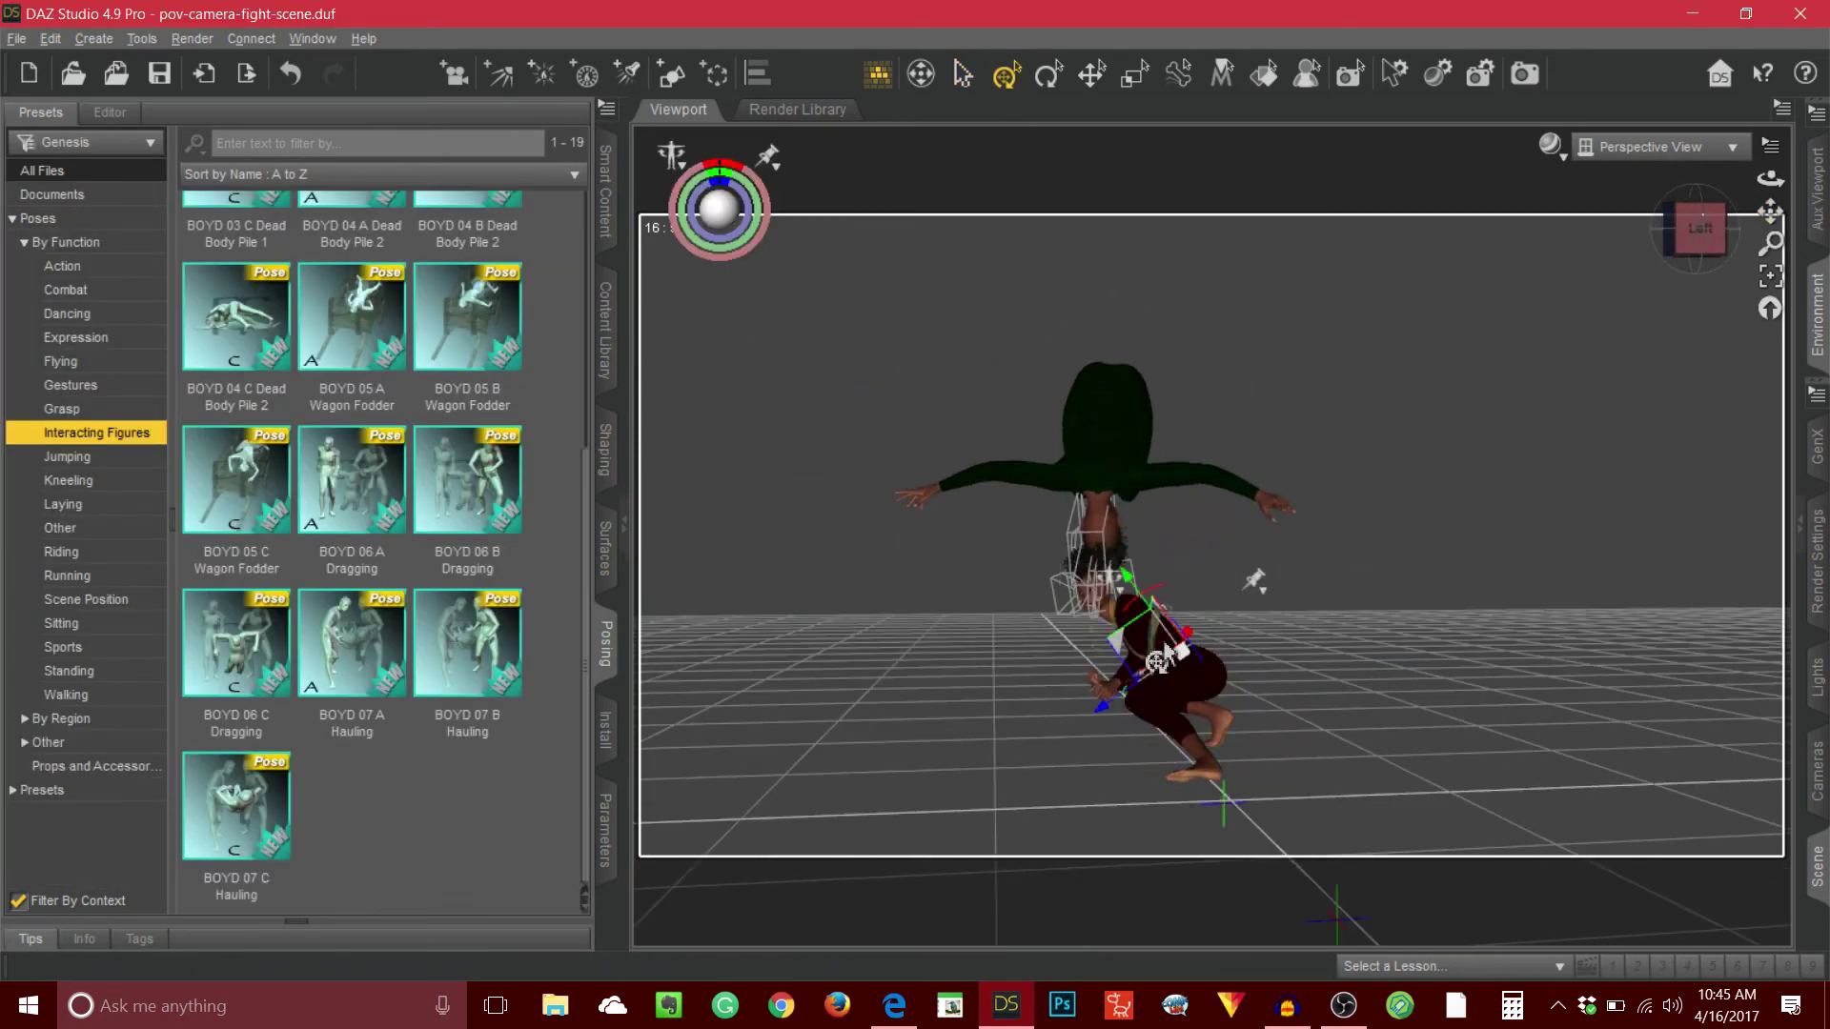
drag(1161, 660, 1365, 836)
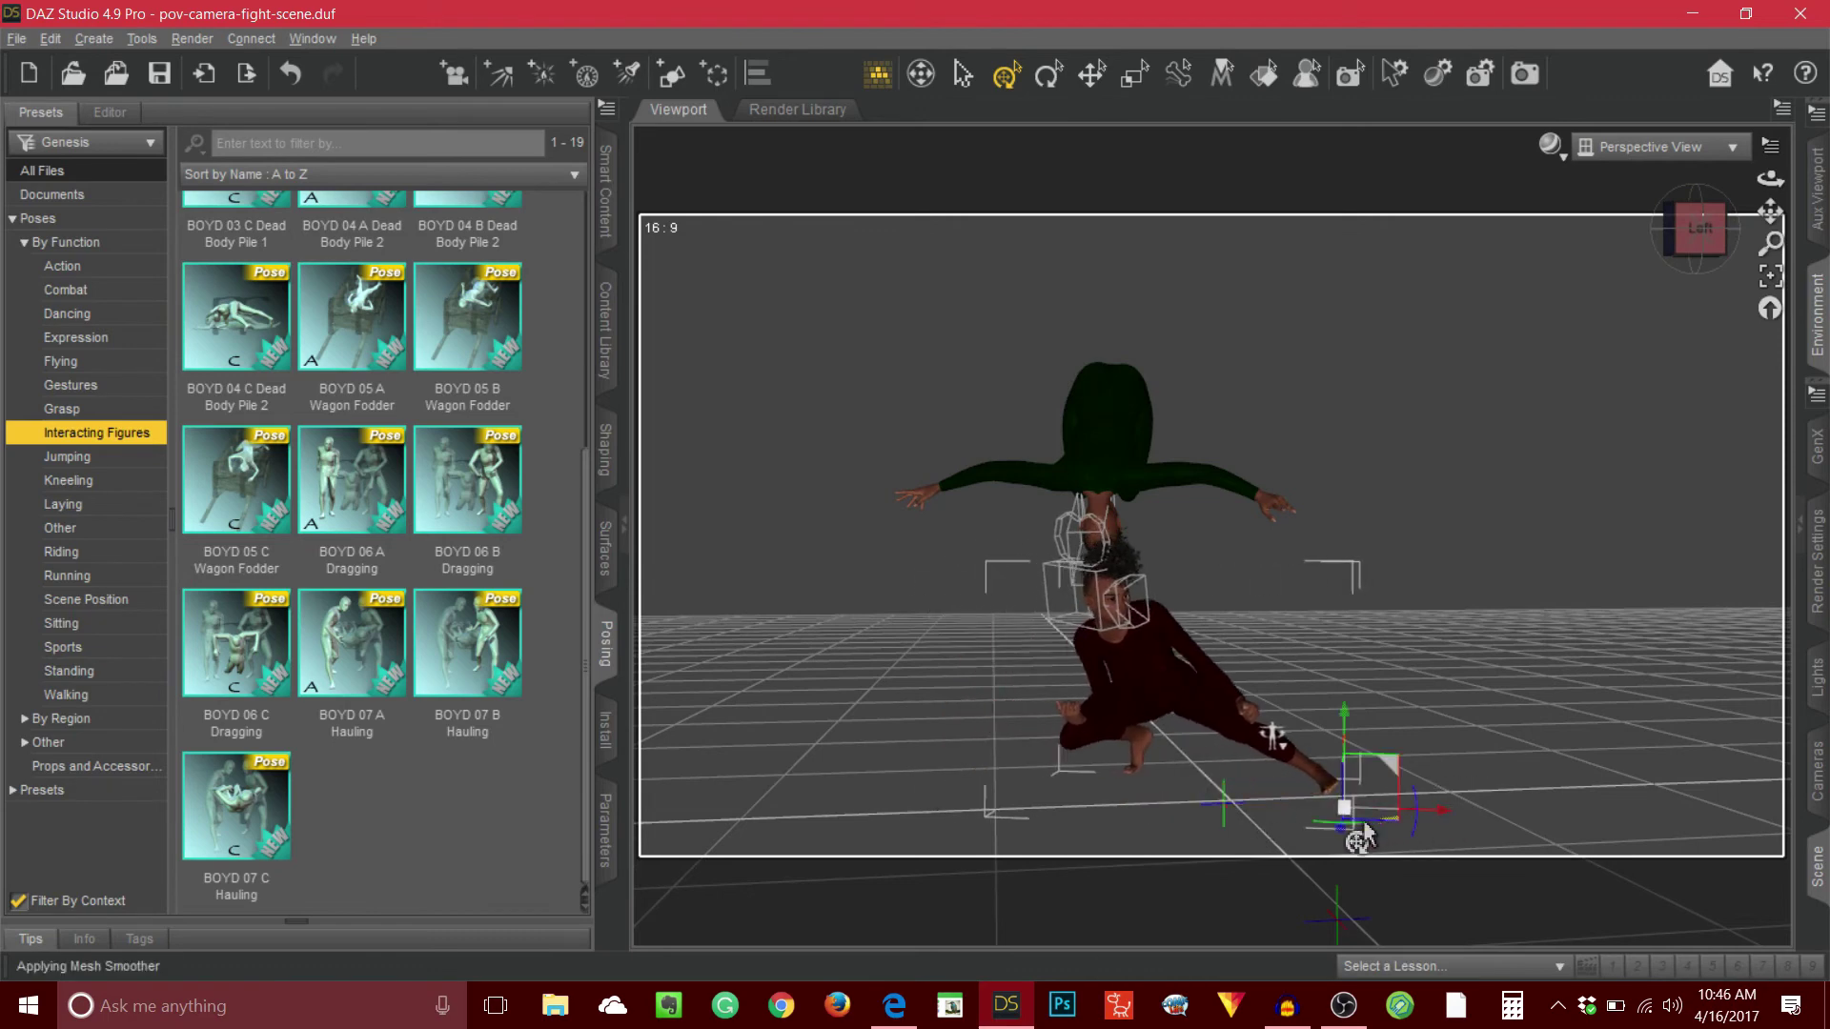
- From Top View, turn the red figure around on the floor and select her left foot
click(1654, 147)
click(1668, 266)
scroll(1094, 424, up, 5)
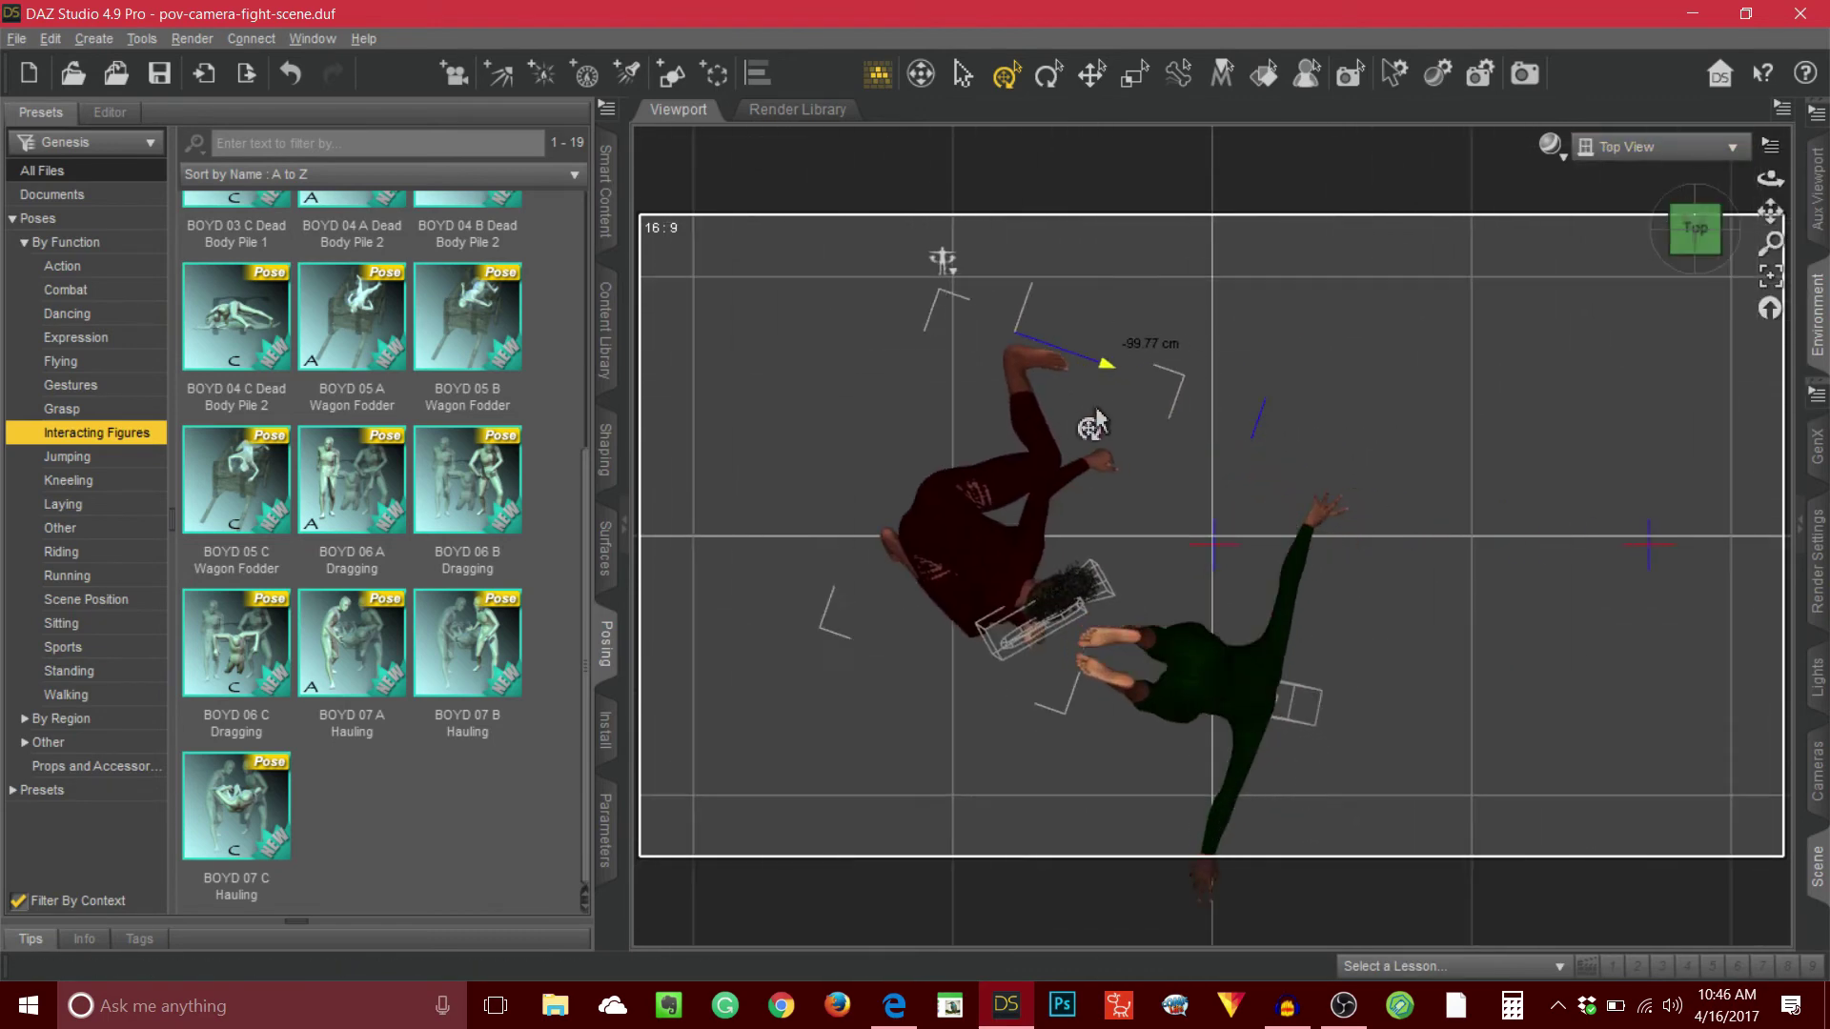
drag(1094, 424, 1072, 505)
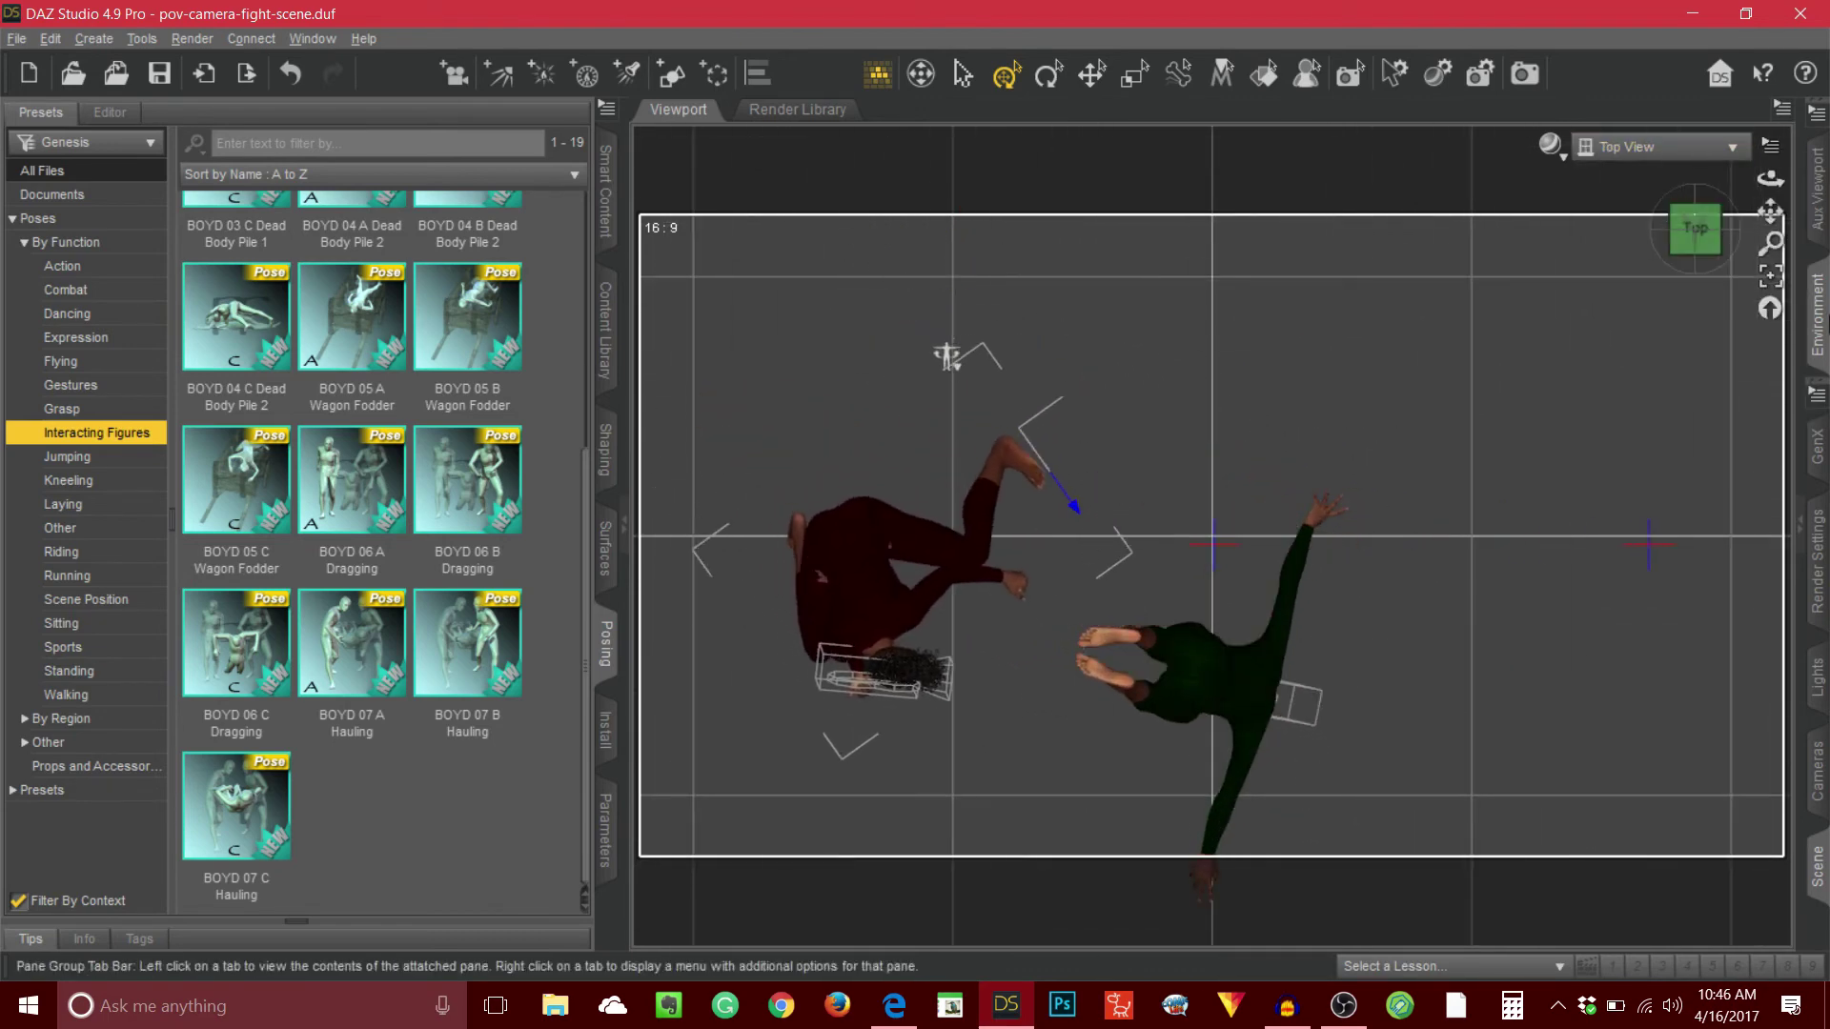
alt+drag(946, 356, 1091, 746)
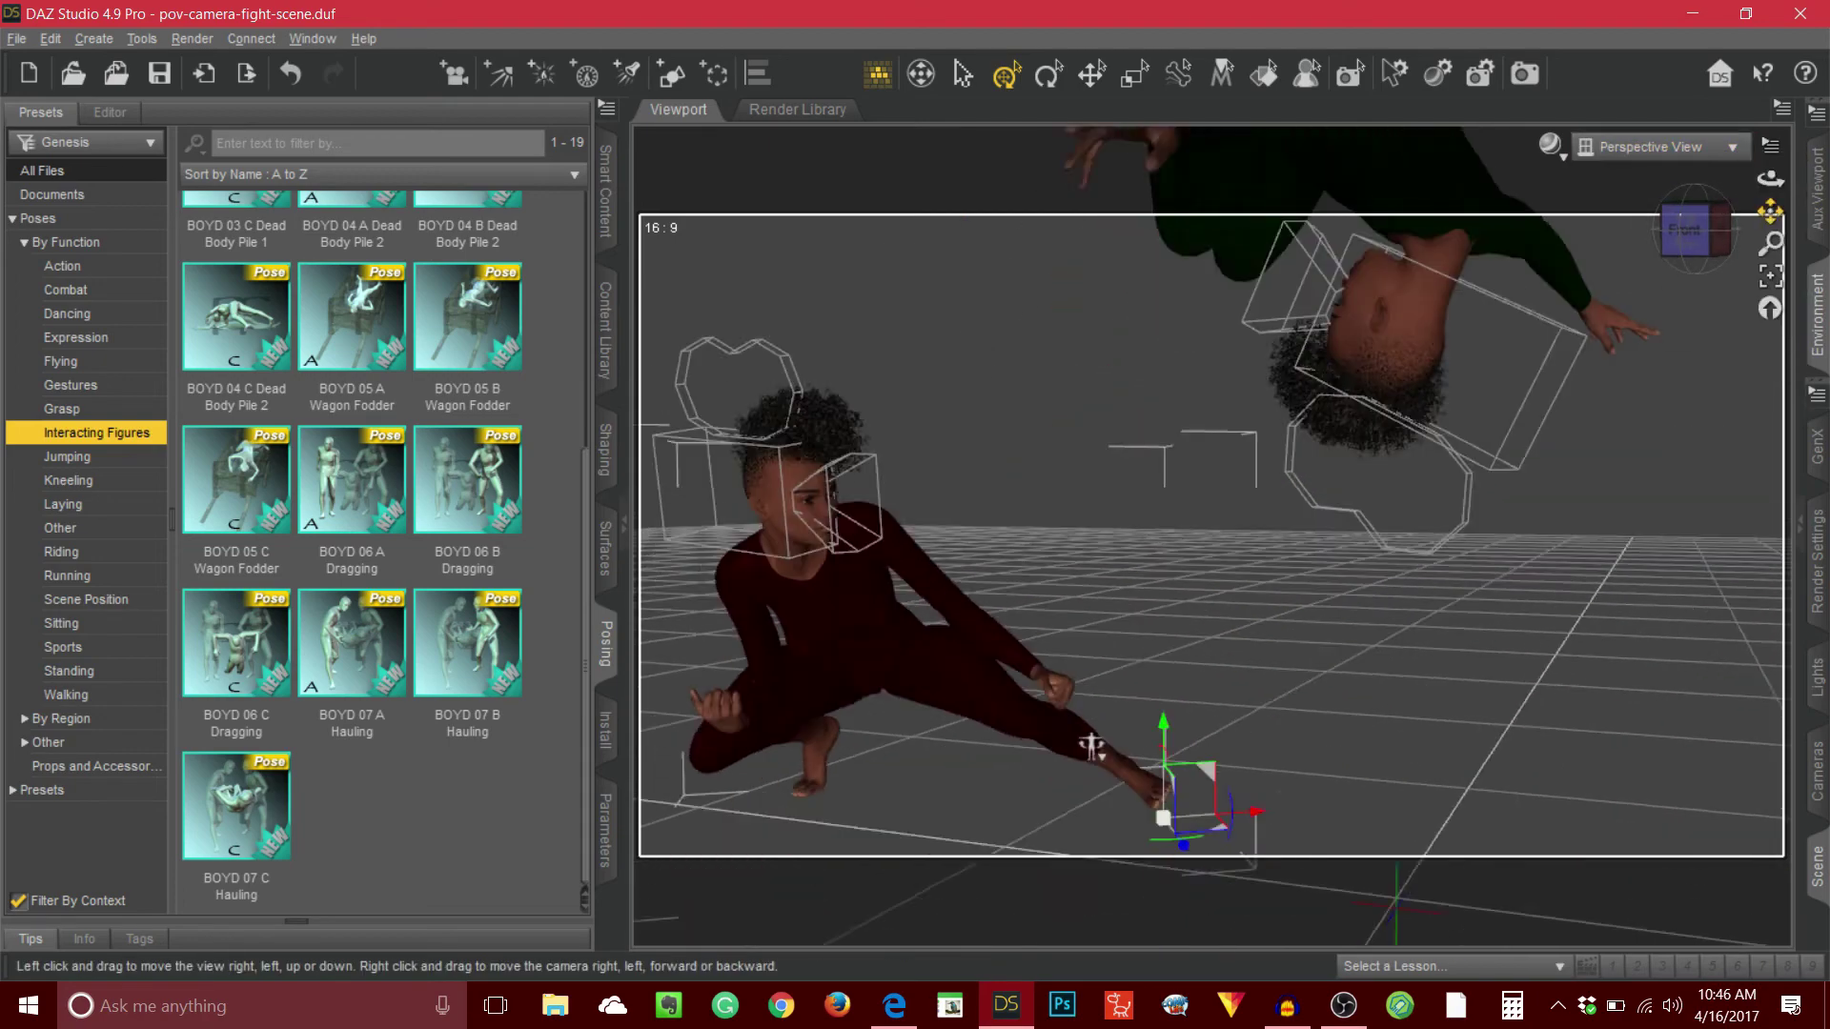
click(1130, 753)
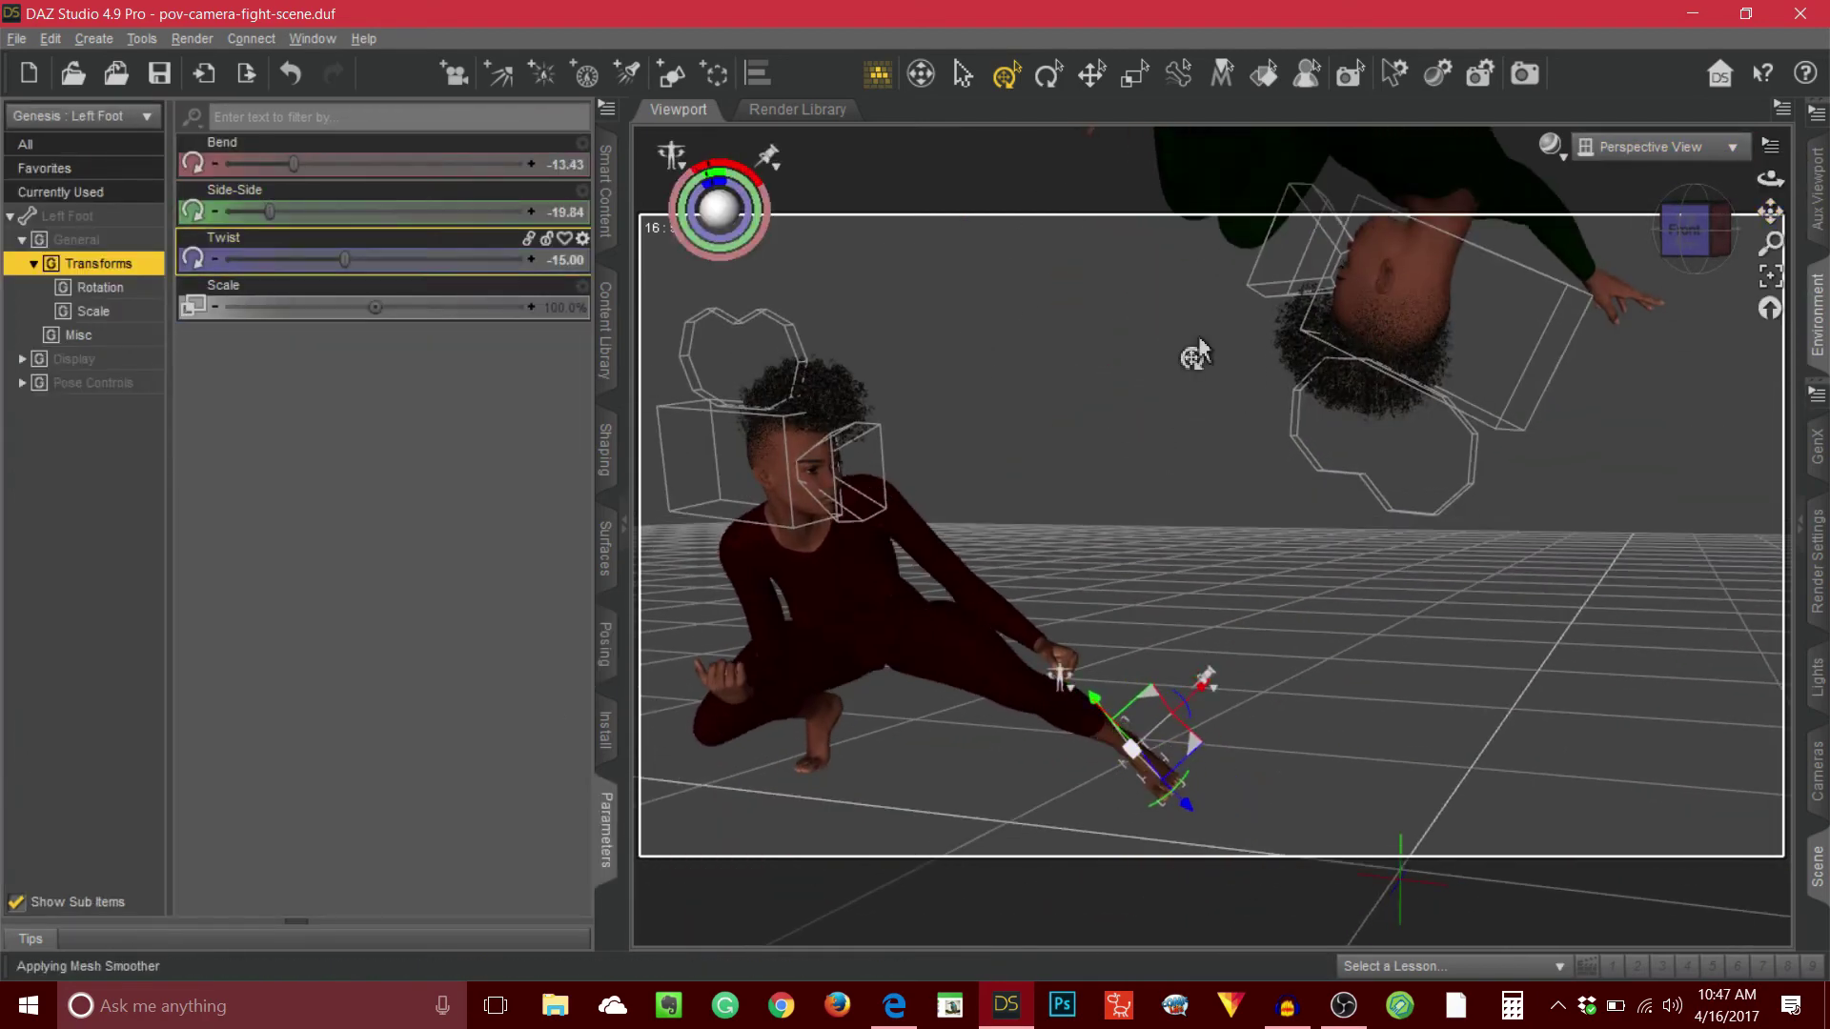
- Undo the foot adjustment and bend the red figure's neck to -48.60
click(963, 74)
key(ctrl+z)
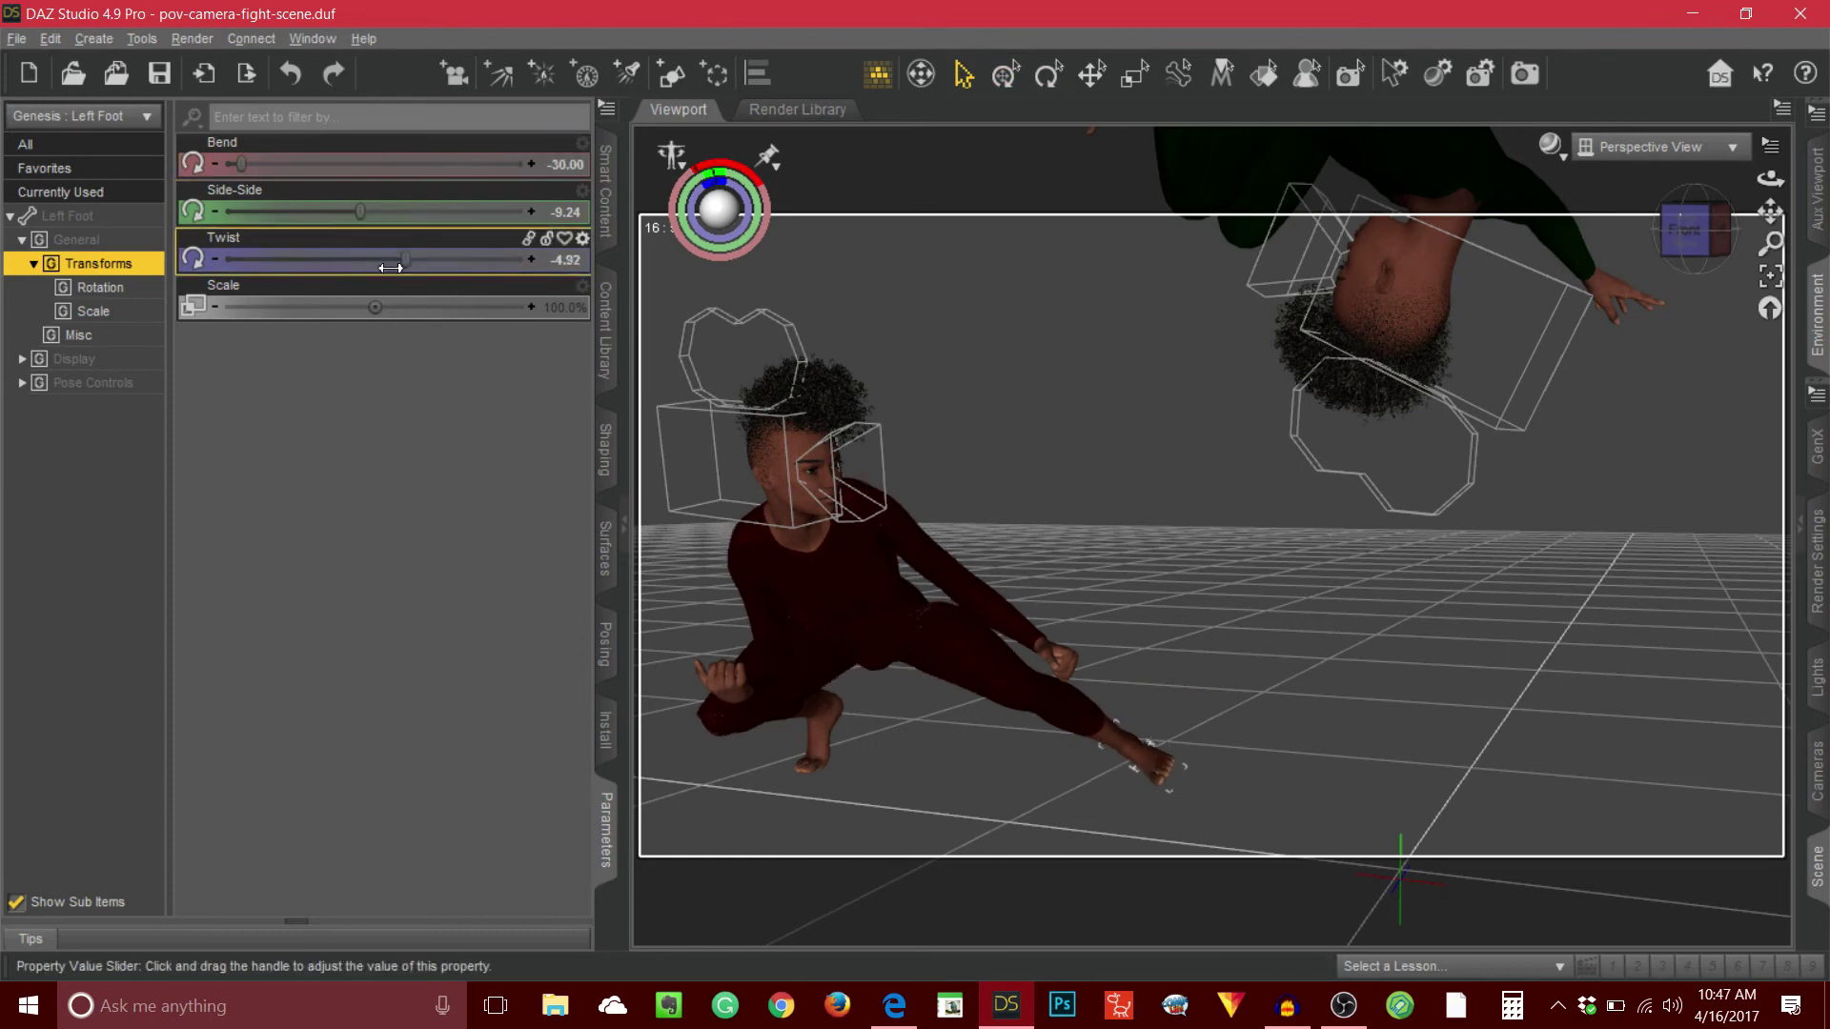
click(1095, 727)
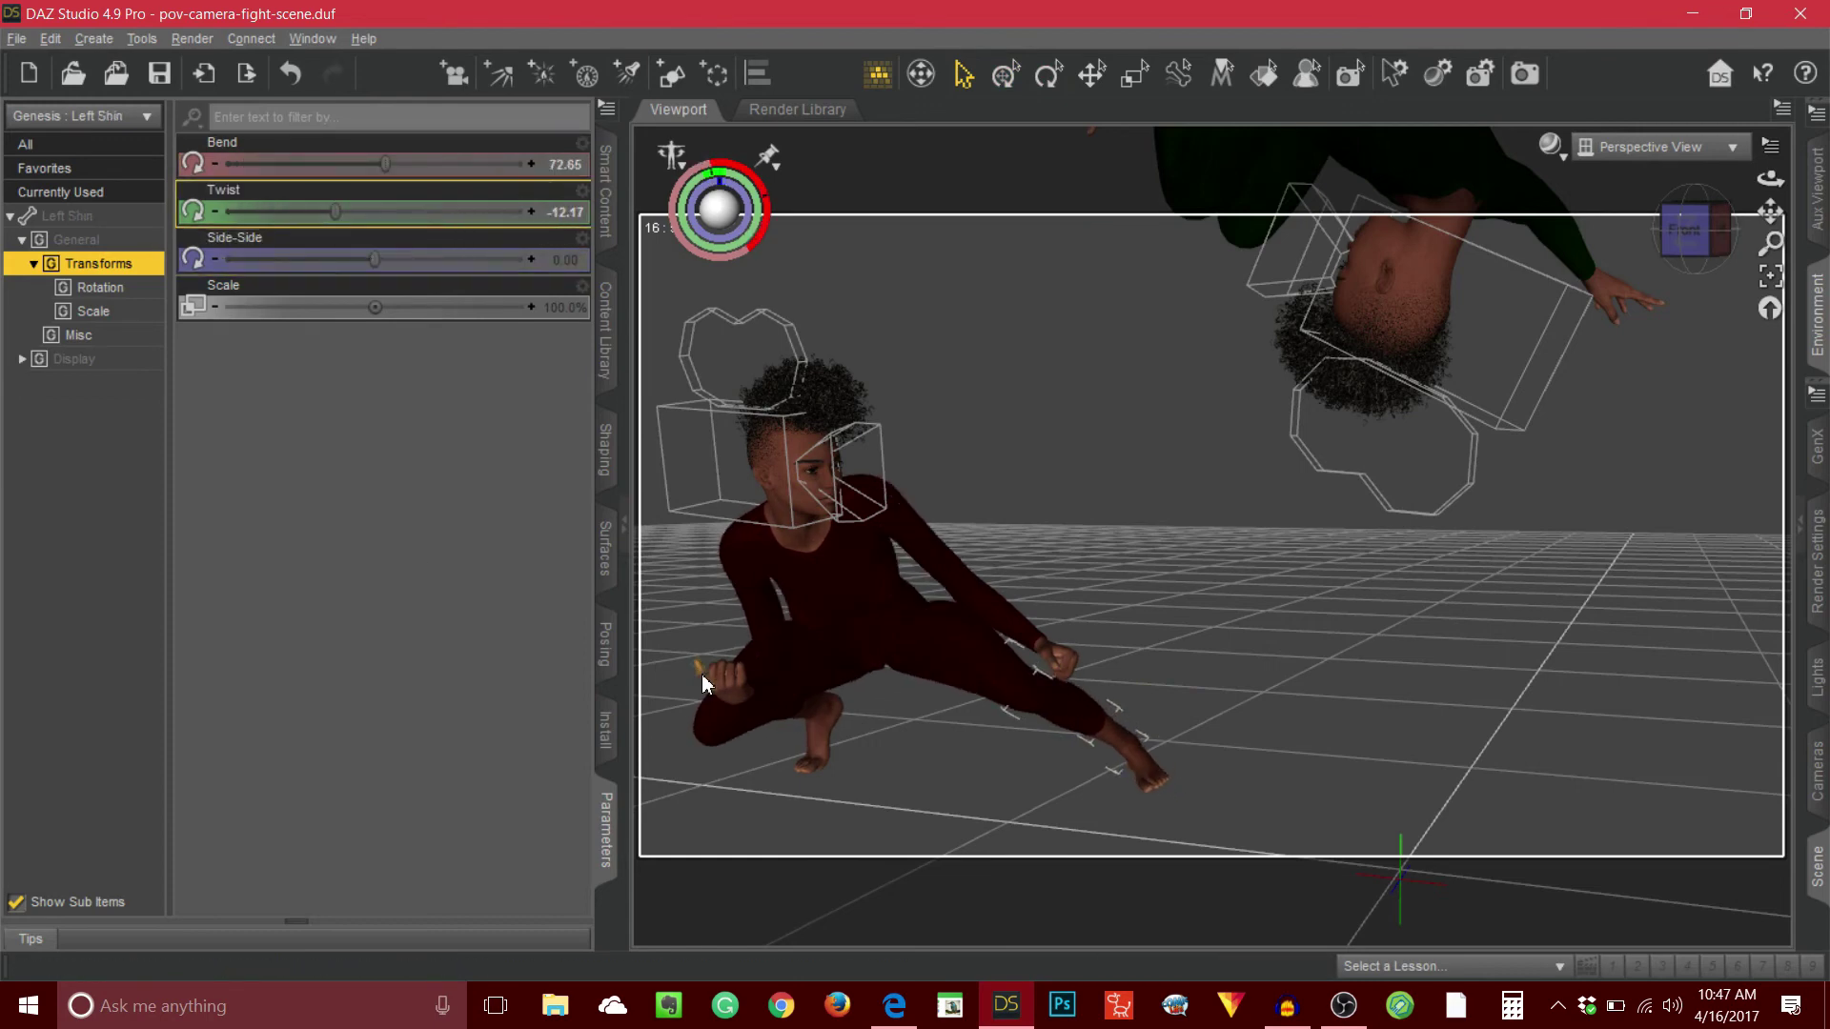
click(801, 523)
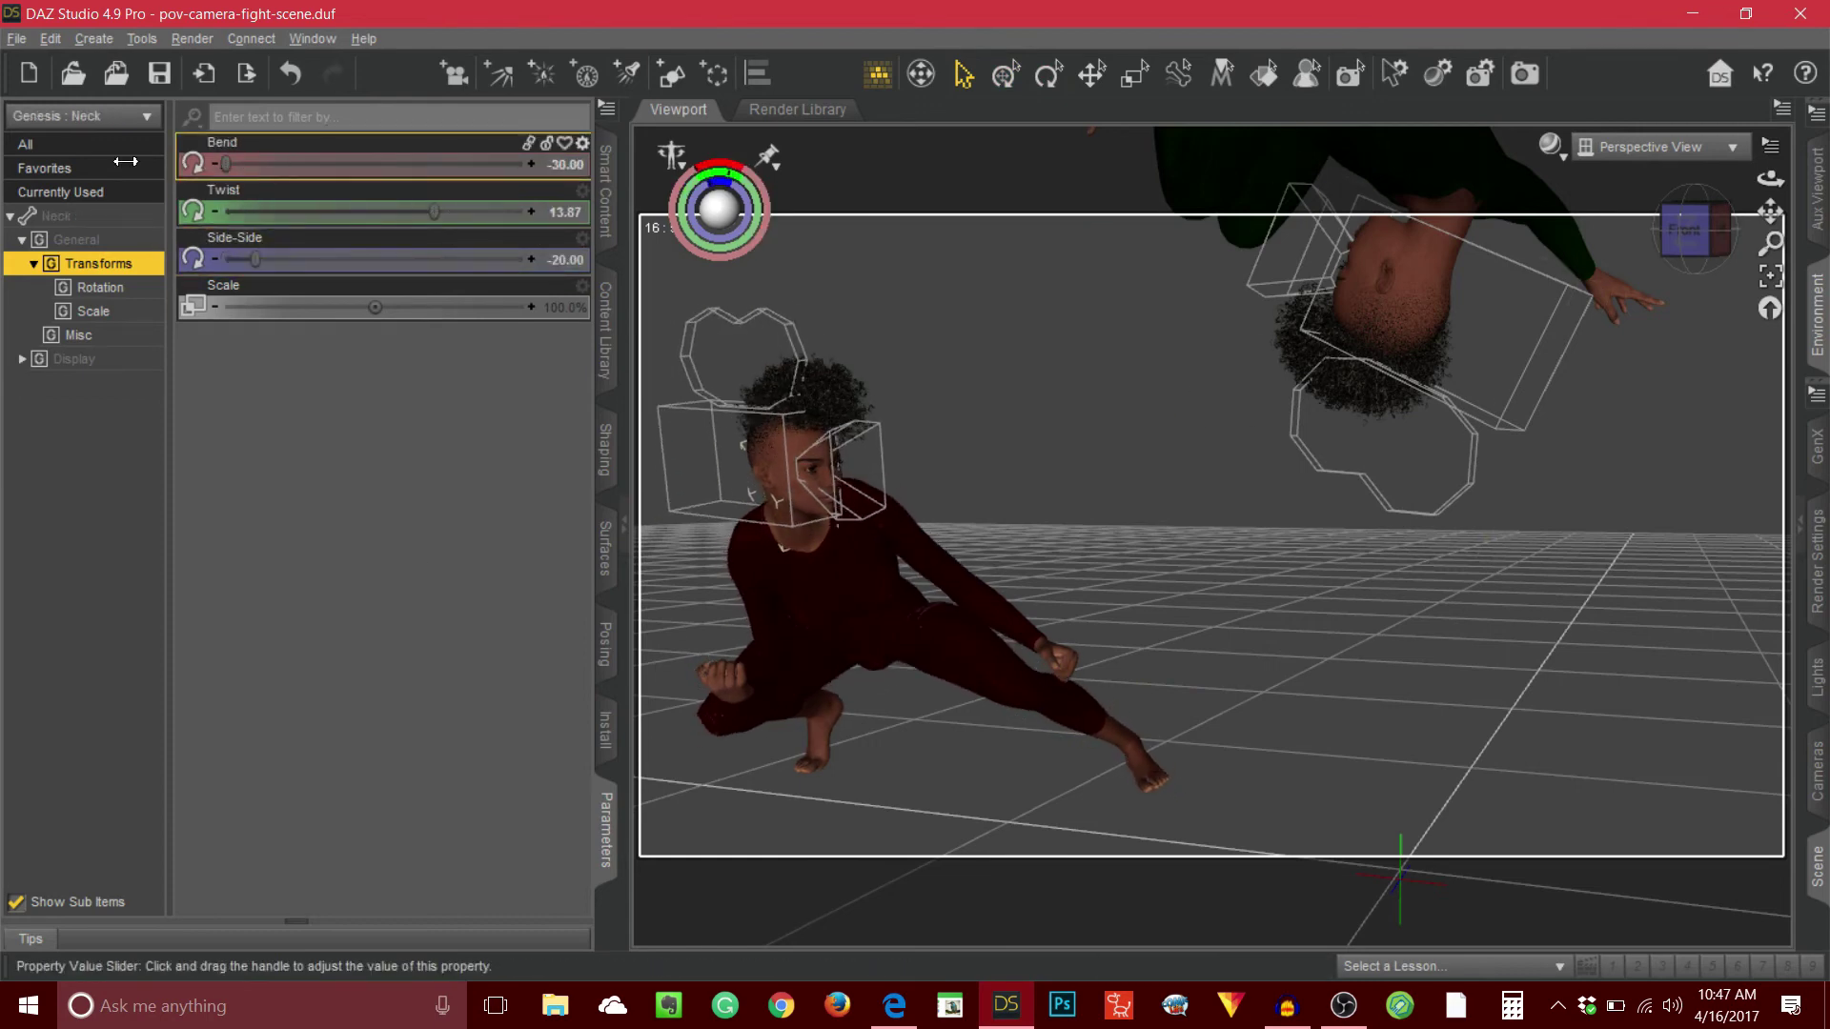
drag(226, 164, 375, 164)
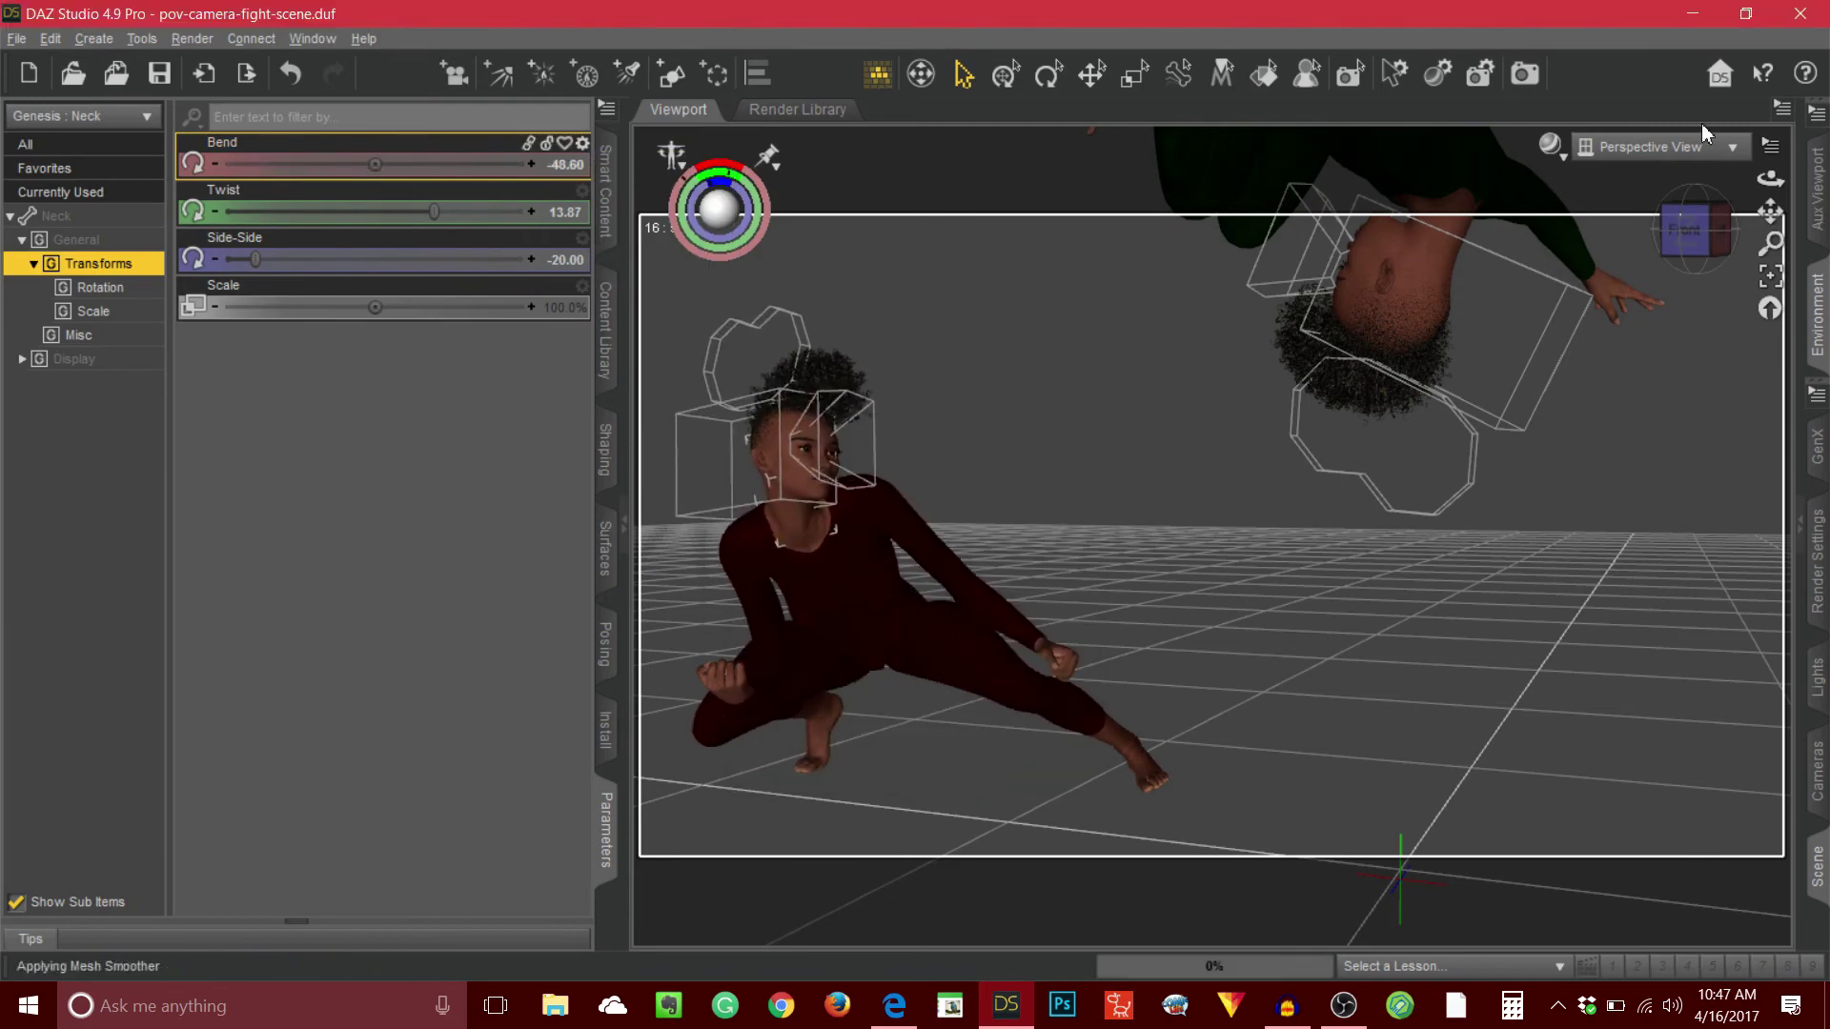
- Move the whole red figure across the floor with the Universal tool
click(1670, 233)
key(ctrl+u)
click(1058, 572)
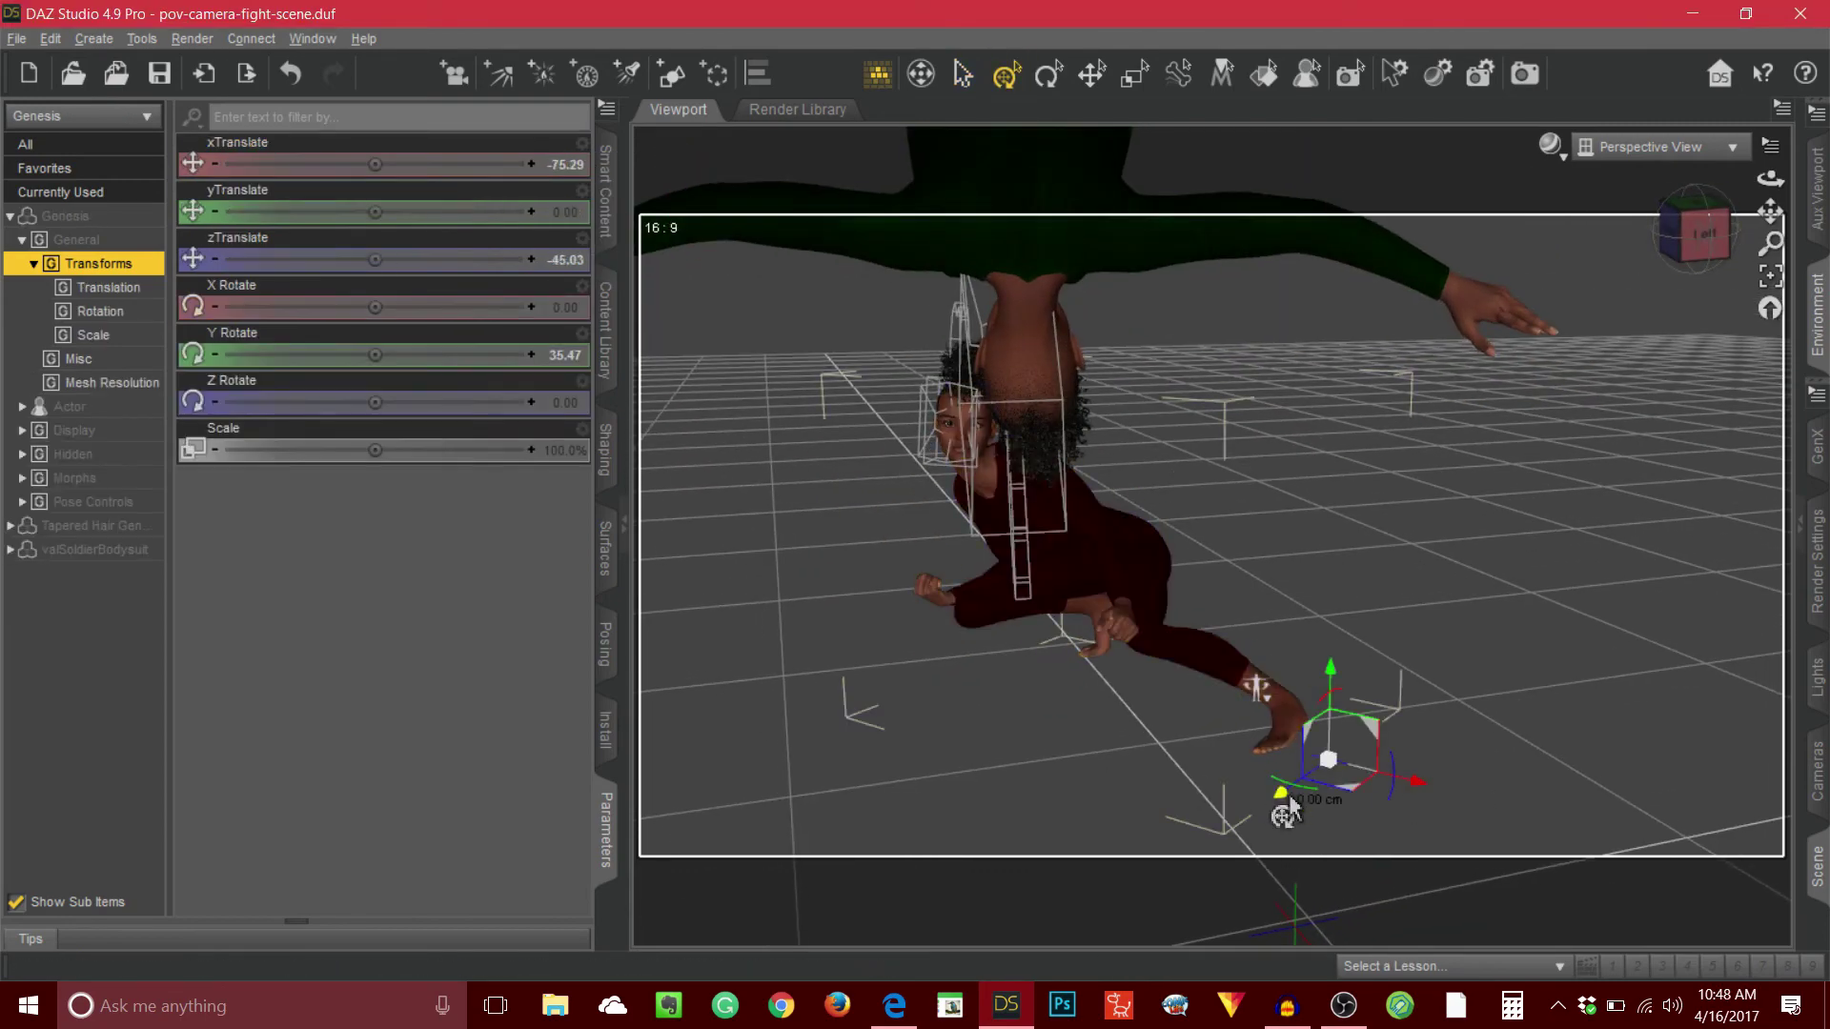
drag(1289, 810, 1286, 753)
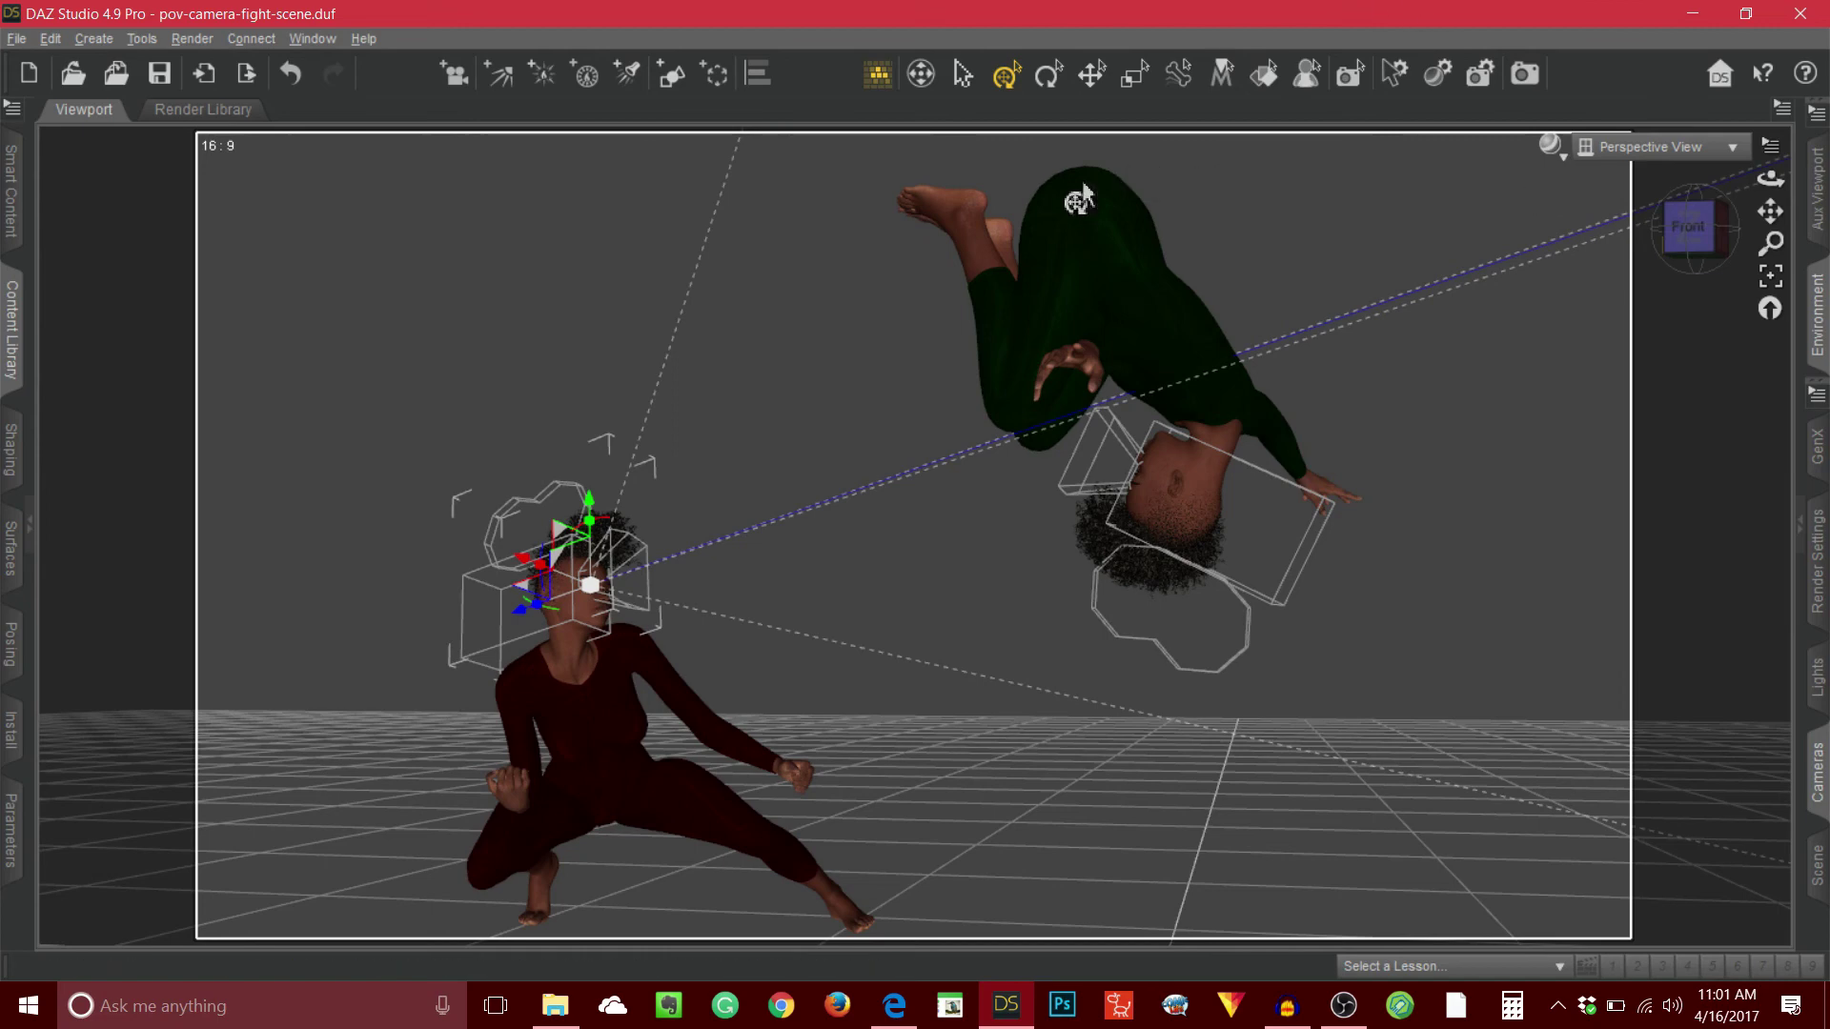
- Switch the viewport from Perspective View to camera-red
click(1732, 153)
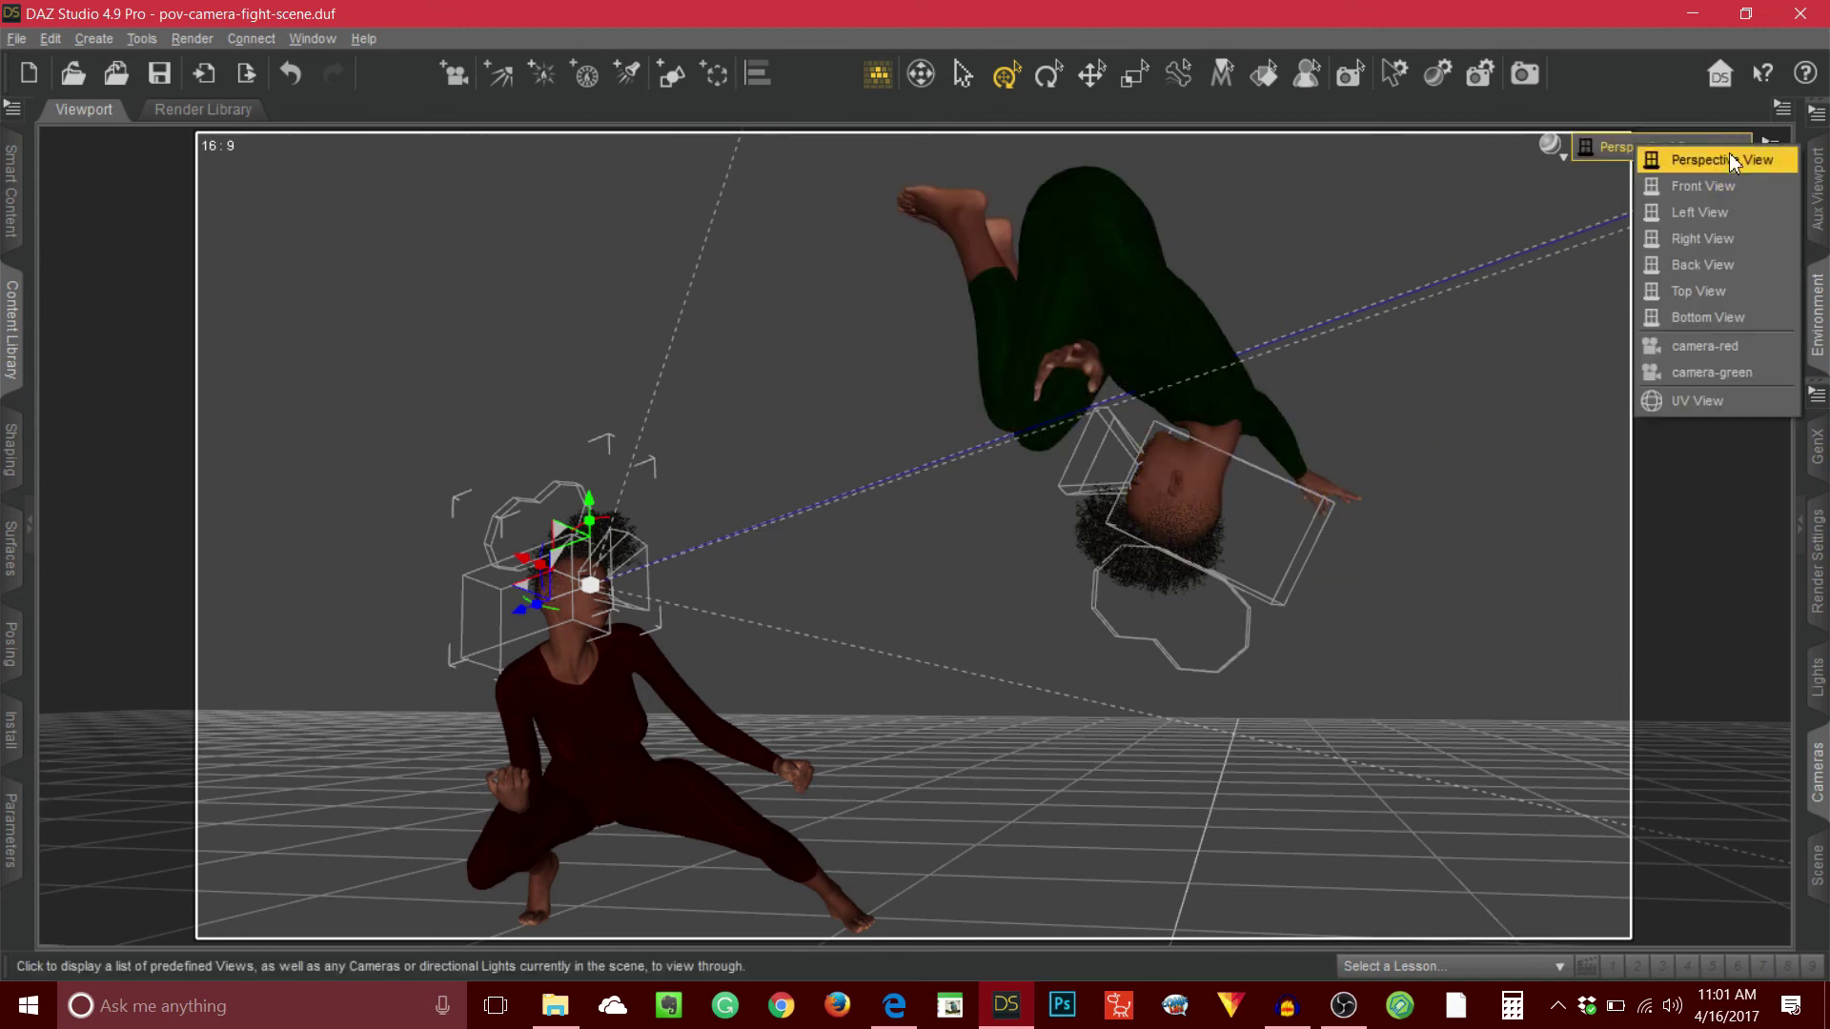
click(1728, 349)
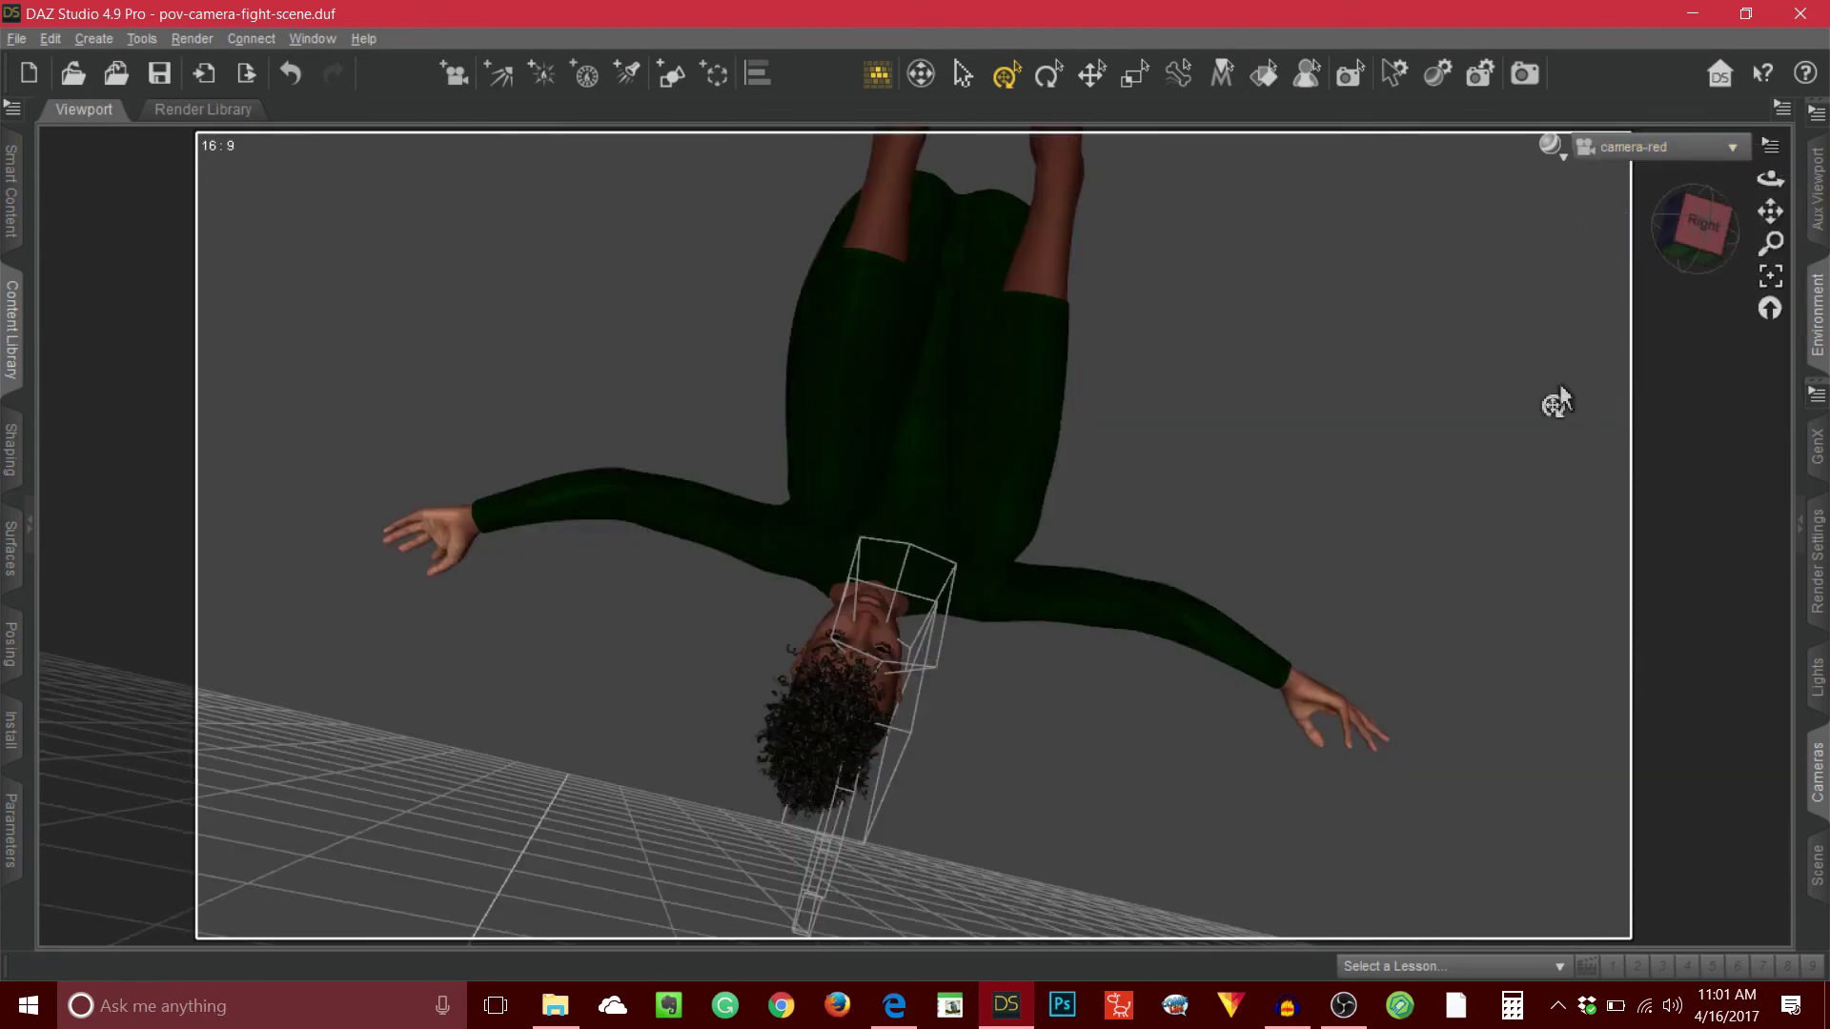